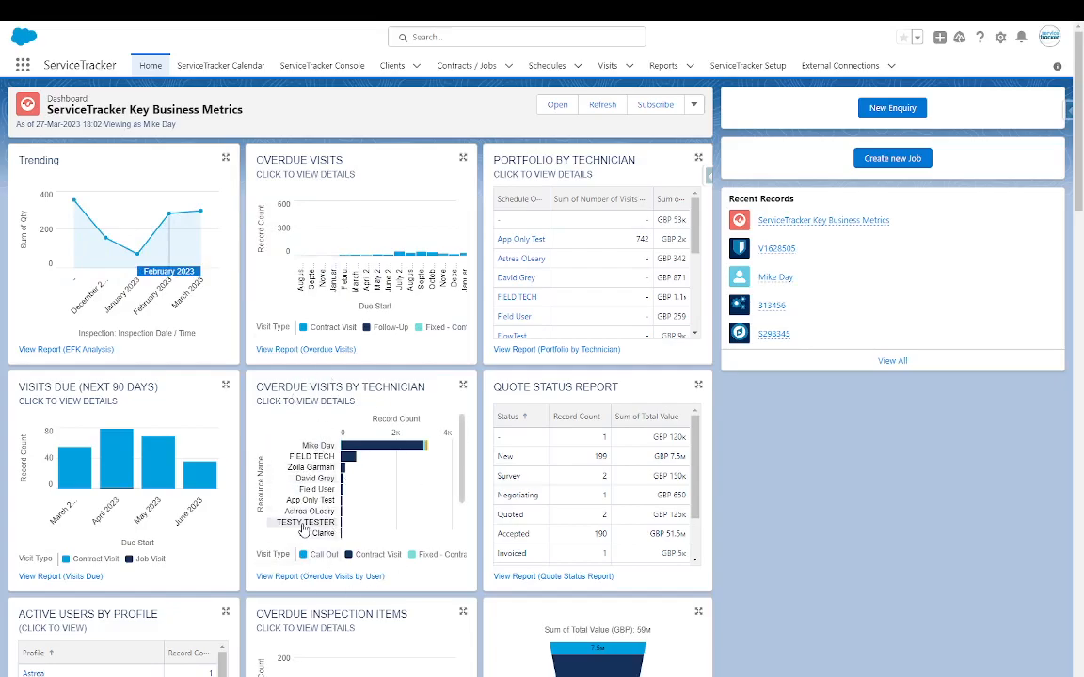
- Open high-priority visit V1628505 from Recent Records, then go to the Calendar
mouse_move(695, 214)
left_mouse_down()
mouse_move(695, 276)
mouse_move(694, 208)
left_mouse_up()
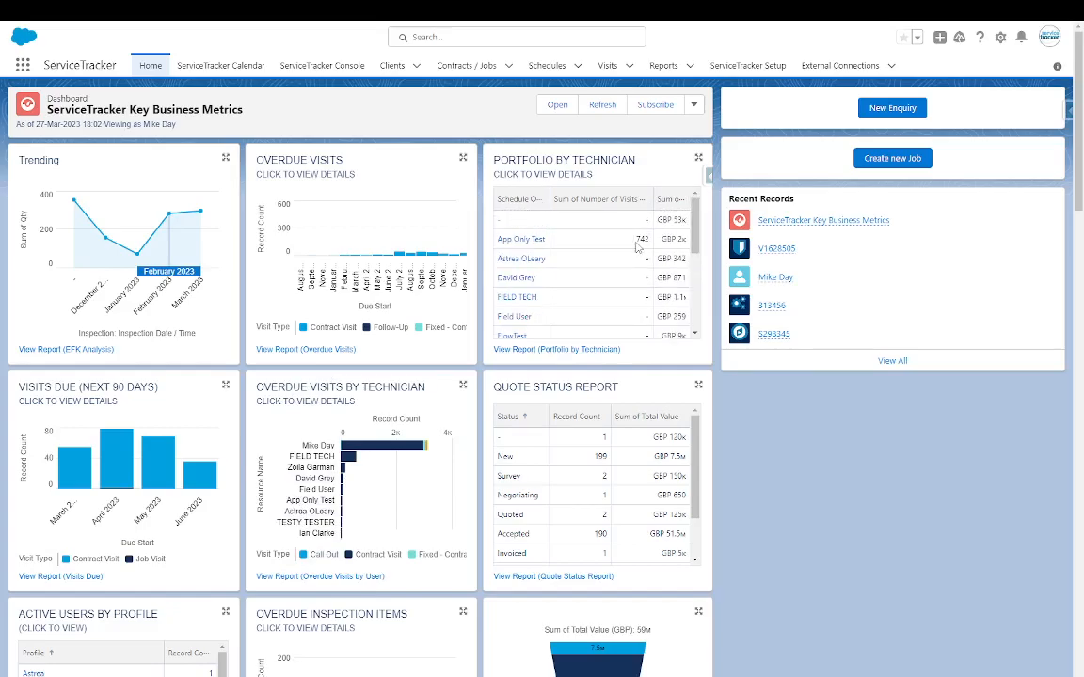
scroll(320, 451, "down", 5)
scroll(574, 428, "down", 3)
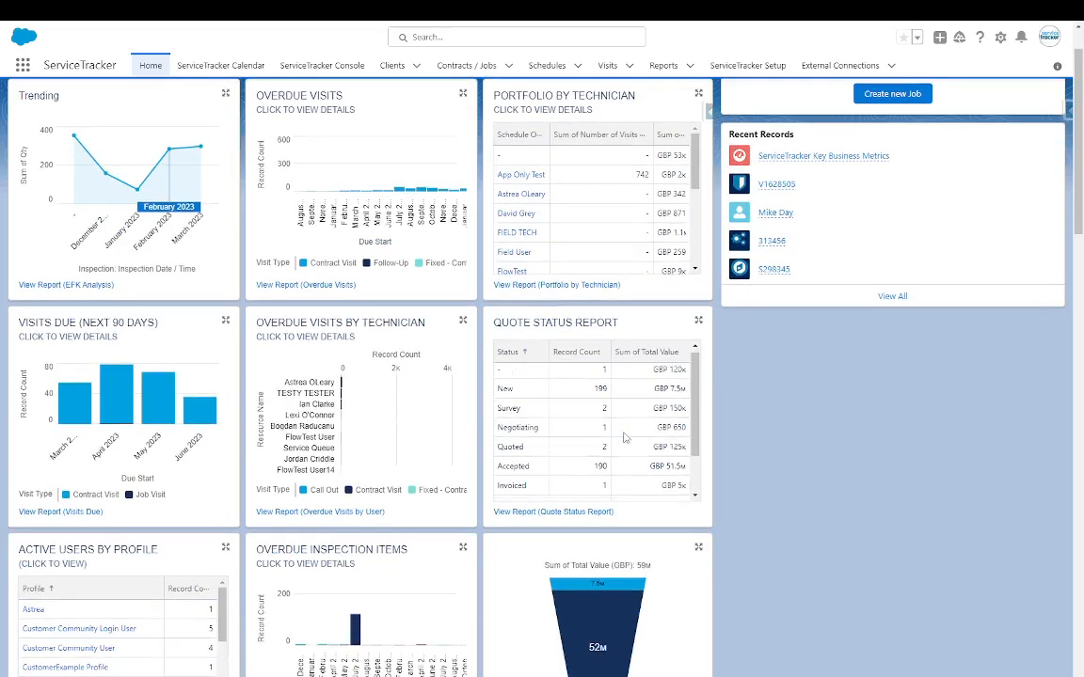
scroll(567, 424, "down", 5)
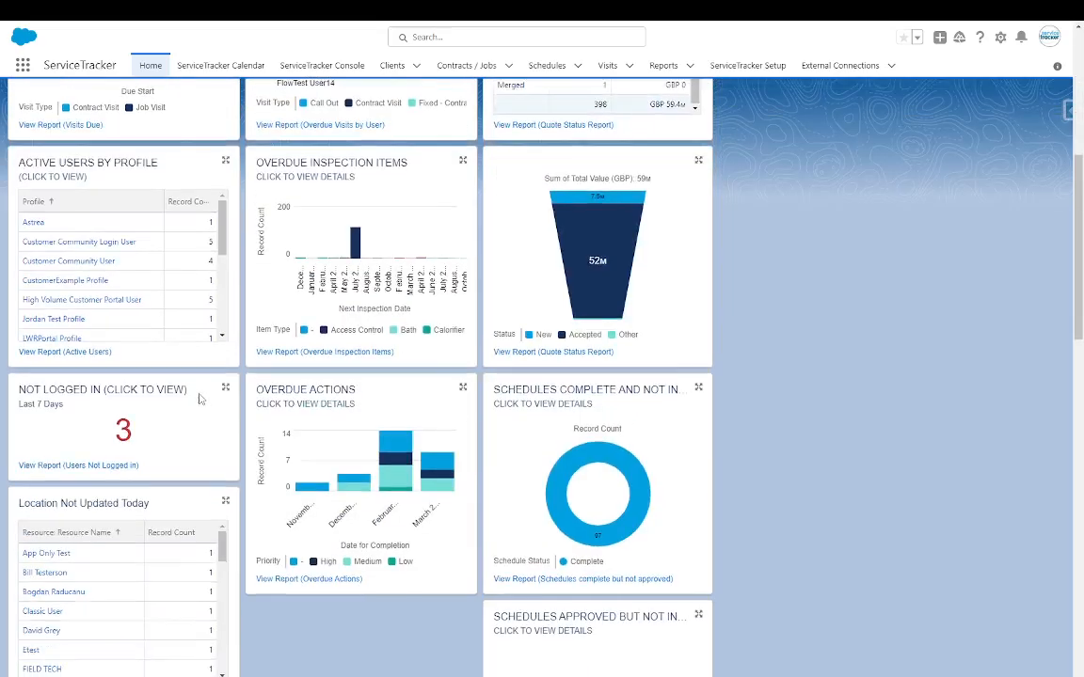
mouse_move(355, 244)
scroll(406, 353, "up", 3)
scroll(392, 365, "up", 2)
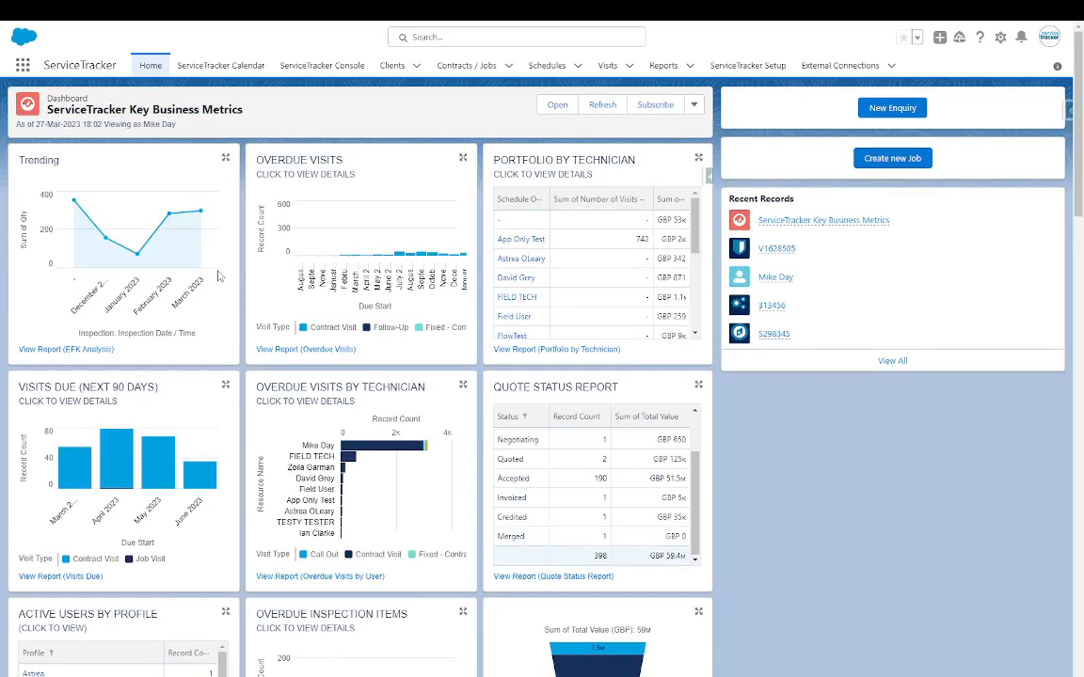
scroll(801, 322, "down", 1)
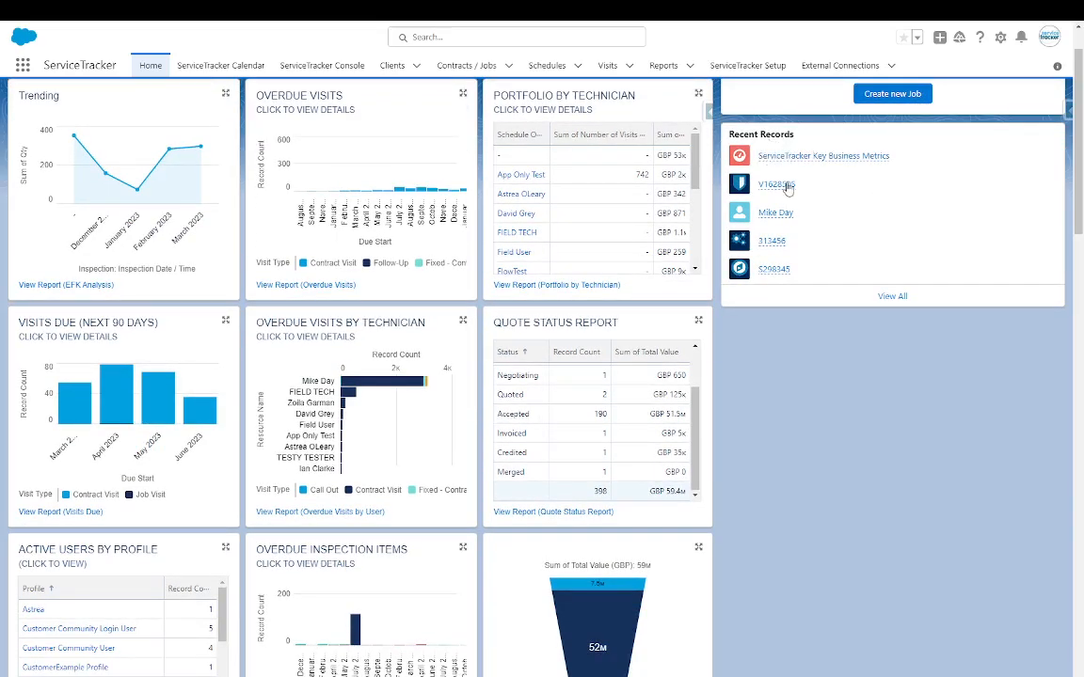
left_click(765, 188)
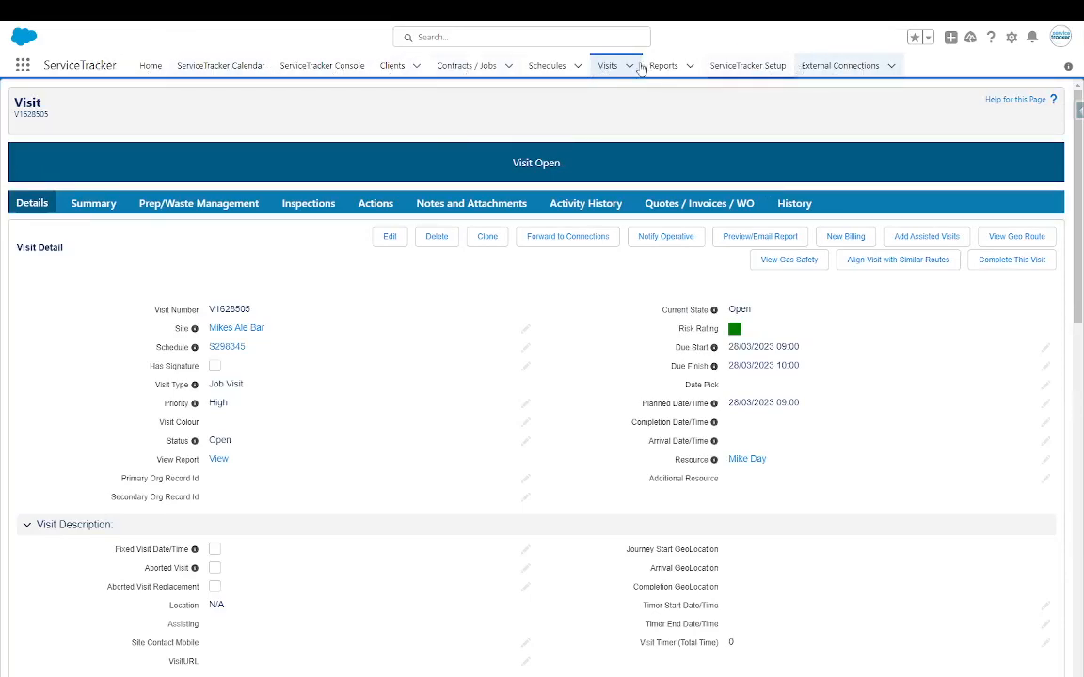
left_click(204, 68)
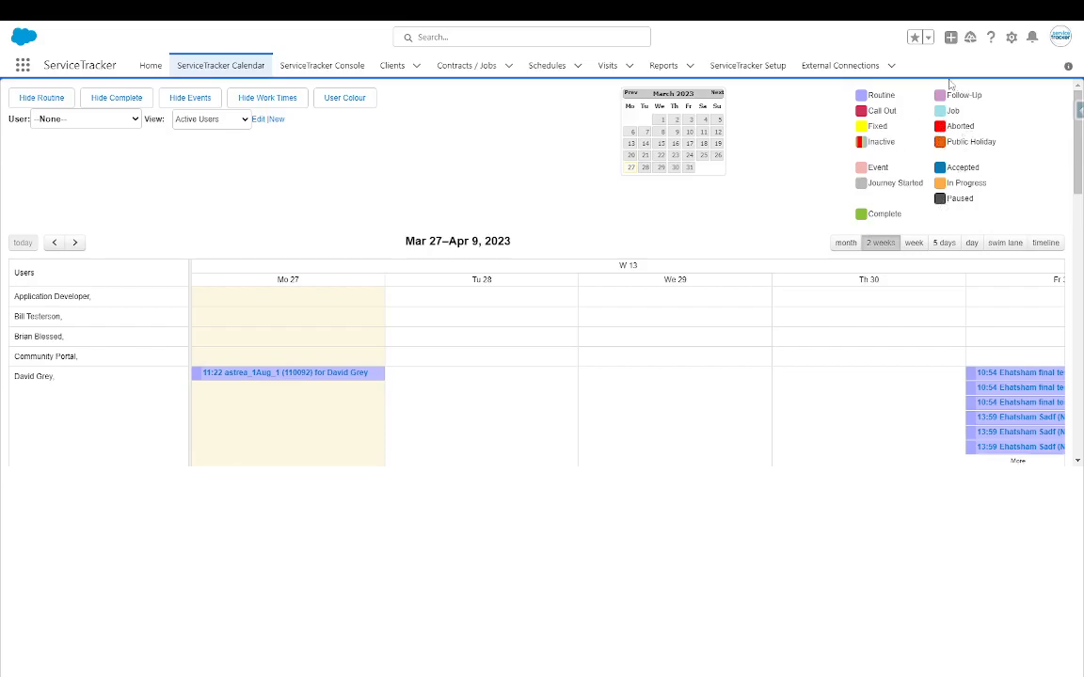
- Show March 2023 as a month and drag the 13:59 visit to another day
left_click(846, 242)
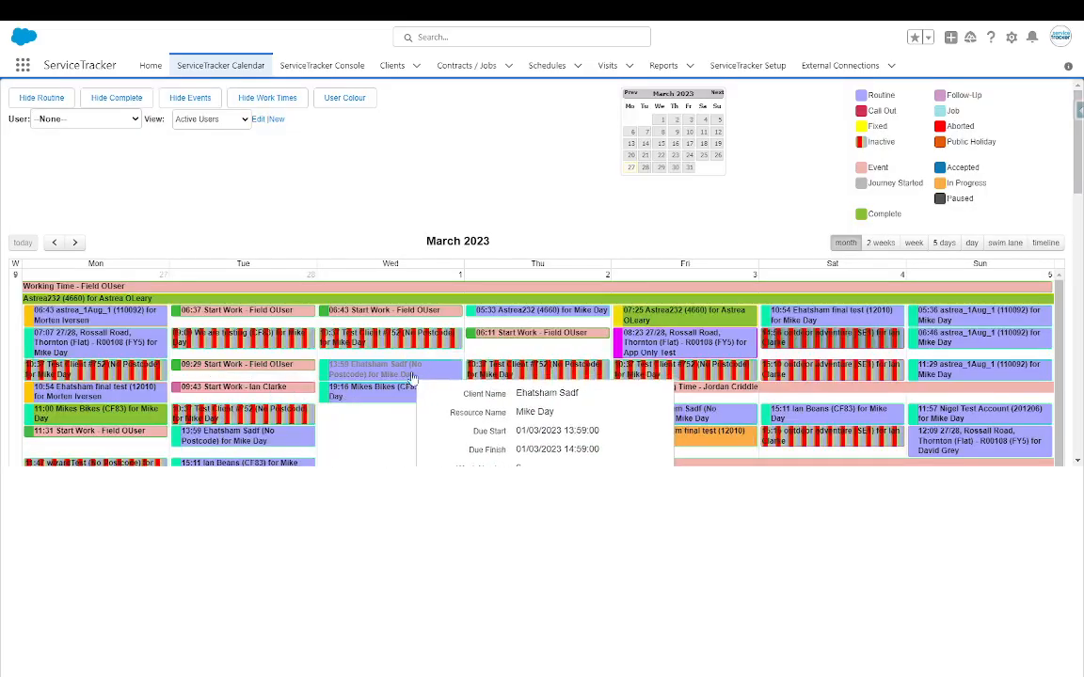
left_click_drag(412, 378, 586, 360)
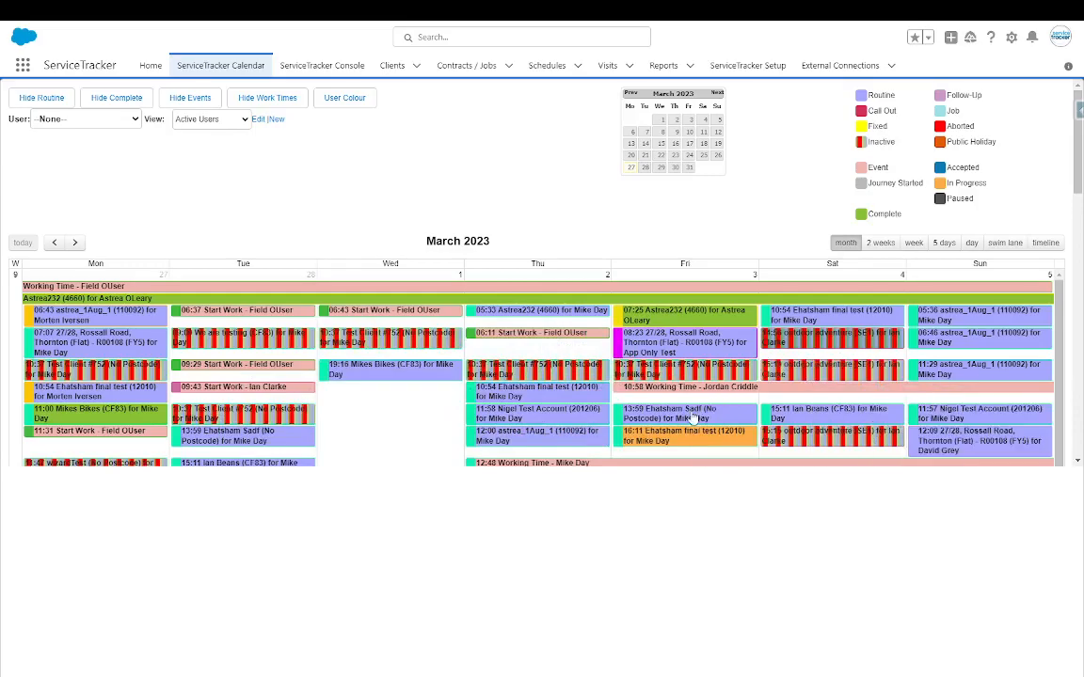
left_click_drag(695, 419, 708, 425)
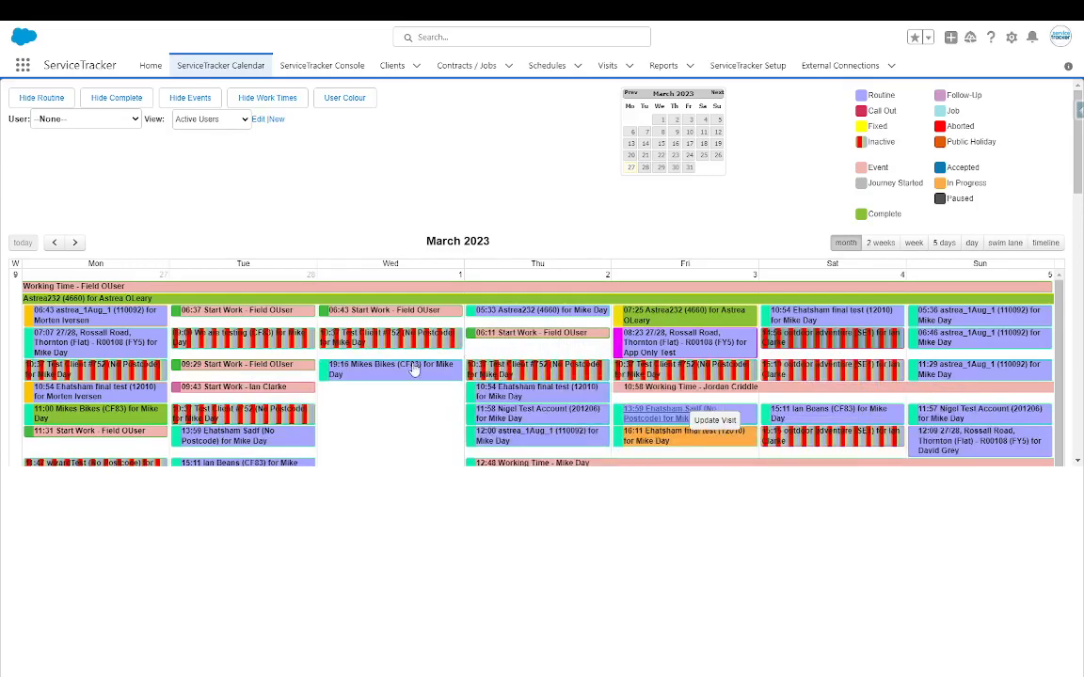
- Start a new event on Wednesday 1 March, dismiss it, and scroll the month
left_click(375, 414)
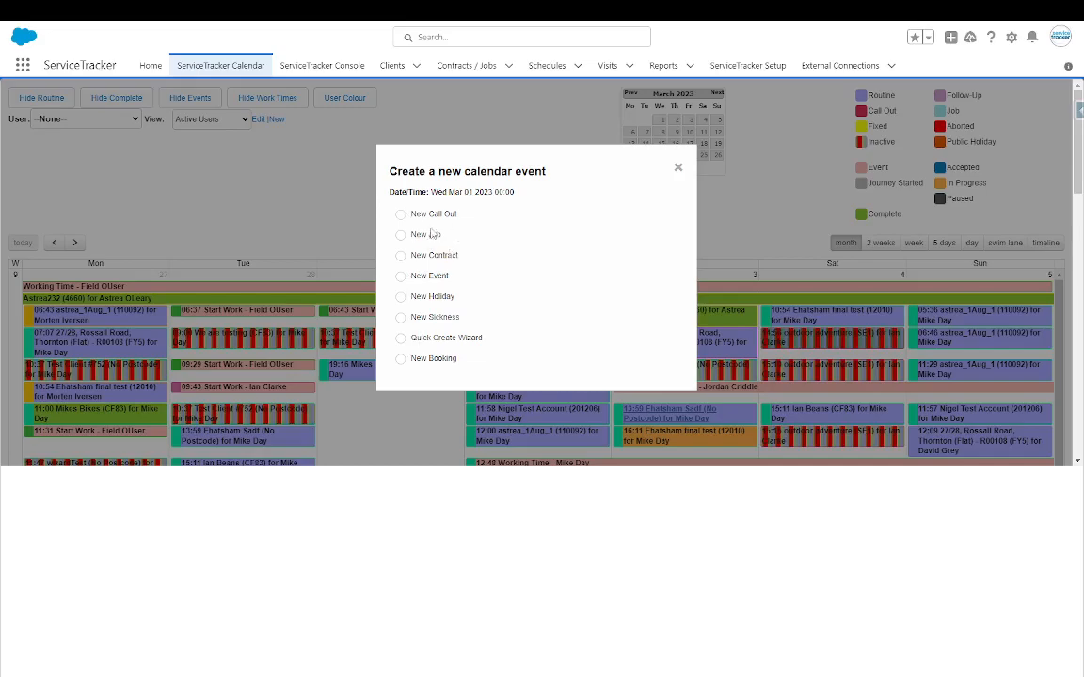
left_click(679, 169)
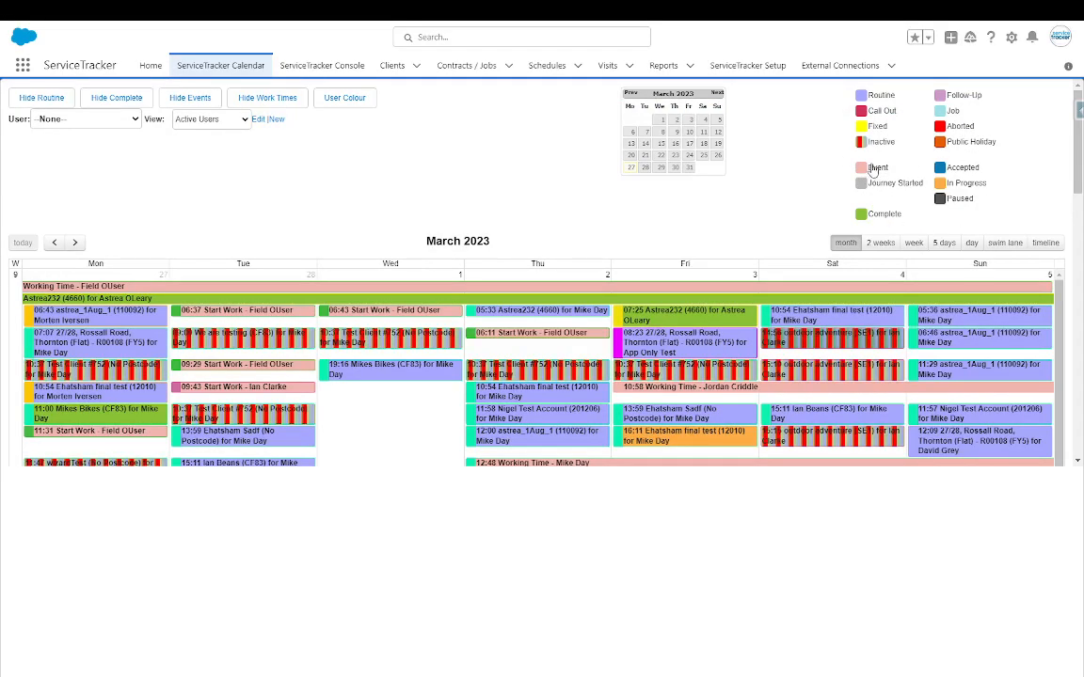
mouse_move(704, 444)
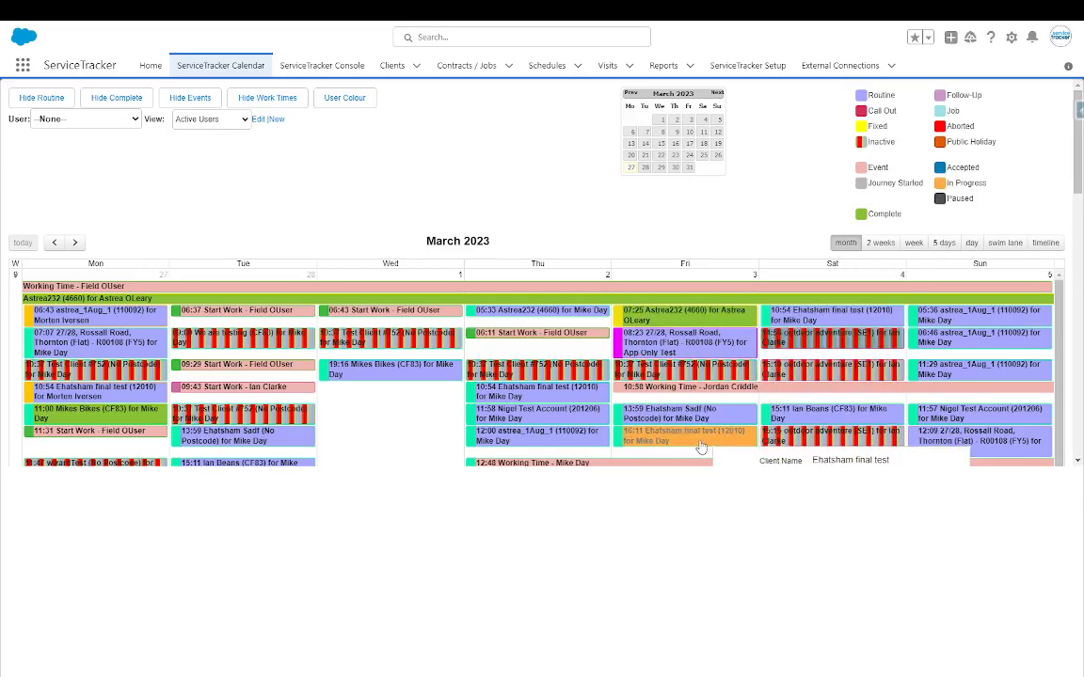
scroll(701, 442, "down", 1)
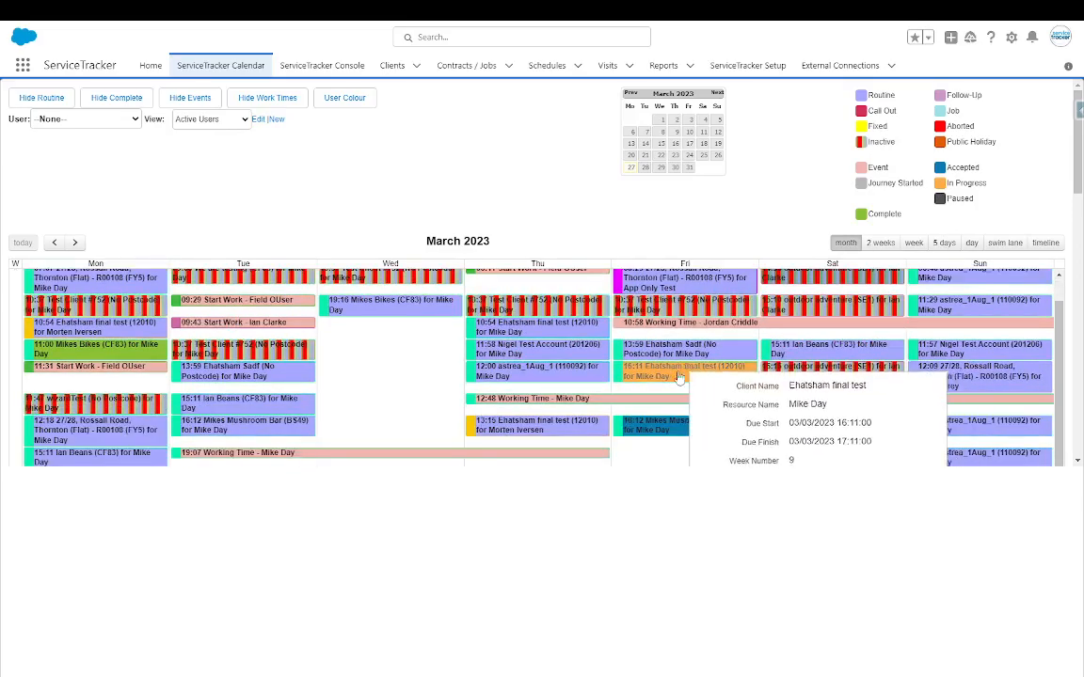
scroll(676, 374, "down", 3)
scroll(658, 348, "up", 1)
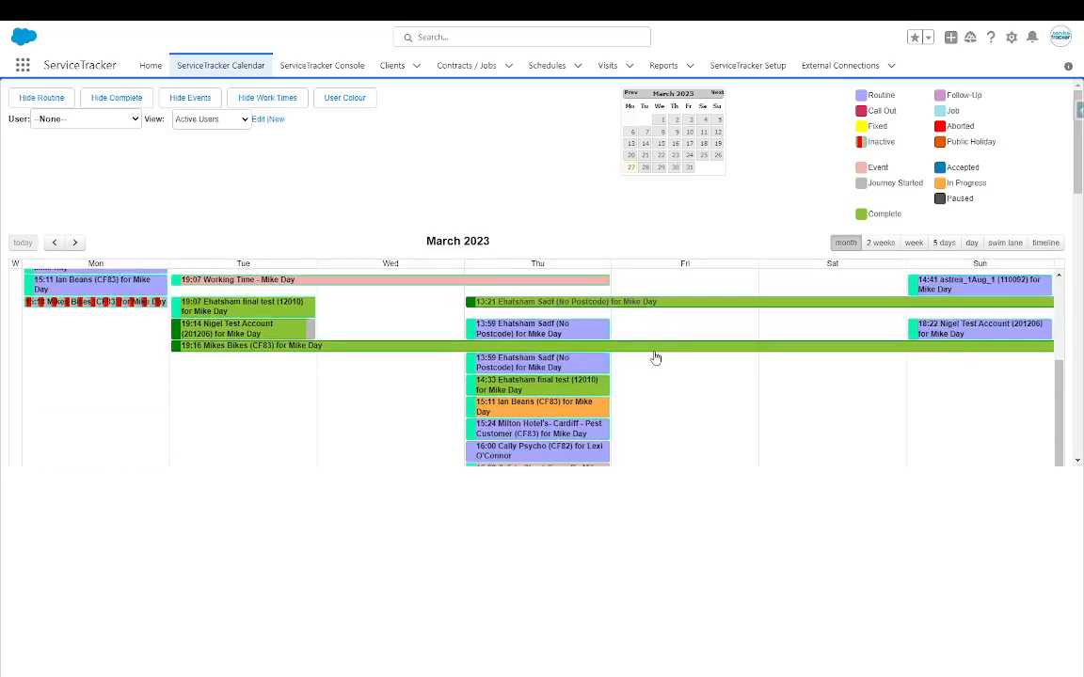
scroll(680, 315, "up", 1)
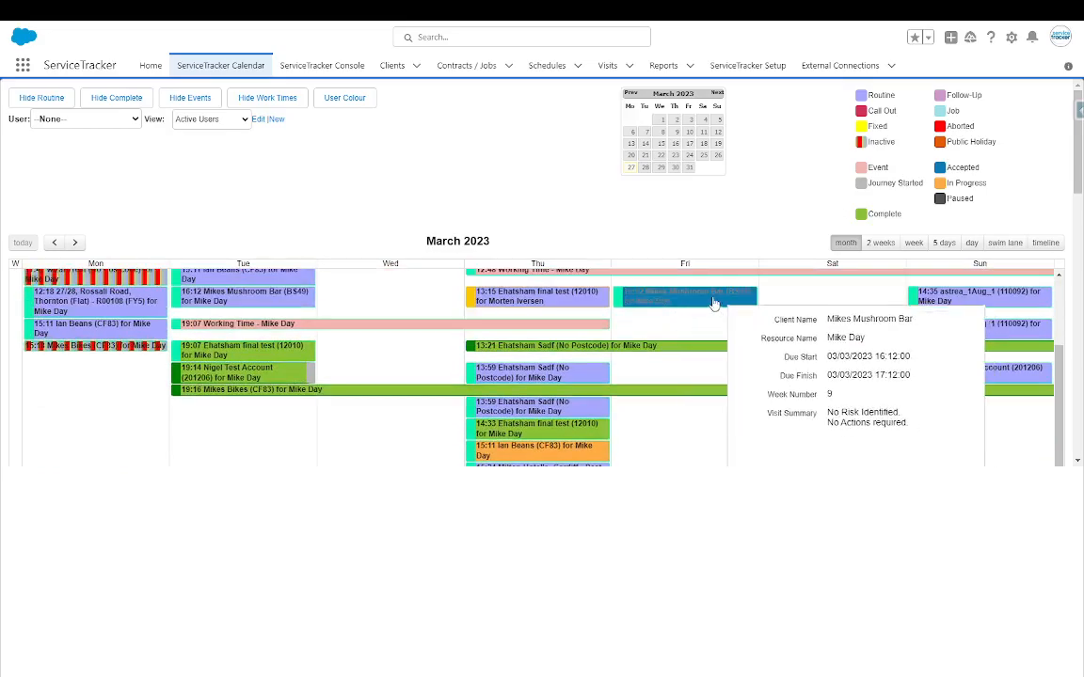
scroll(621, 367, "down", 5)
scroll(626, 374, "down", 3)
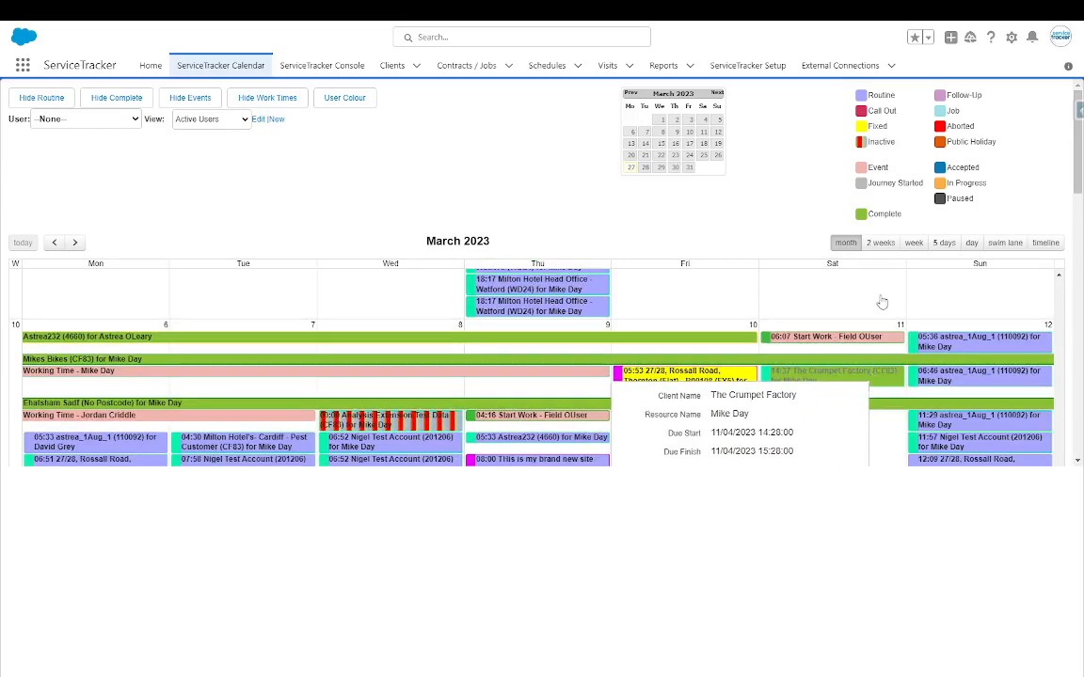
- View two weeks from Mar 27, then Mar 27 swim lanes, moving an event to about 2pm
left_click(893, 246)
left_click(910, 247)
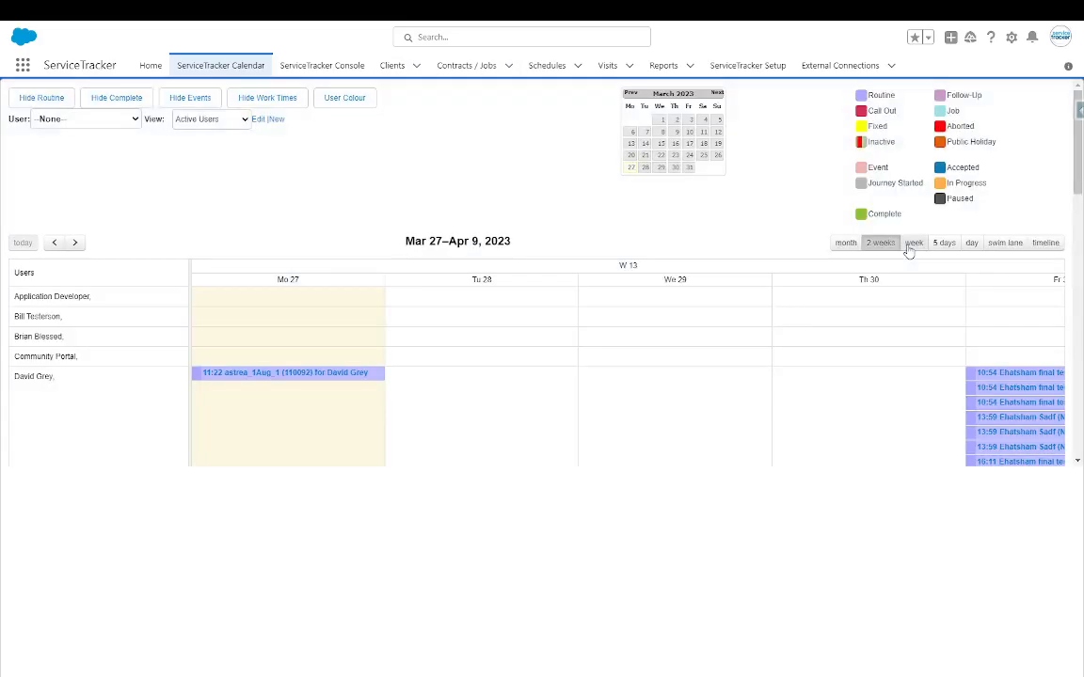
left_click(1003, 242)
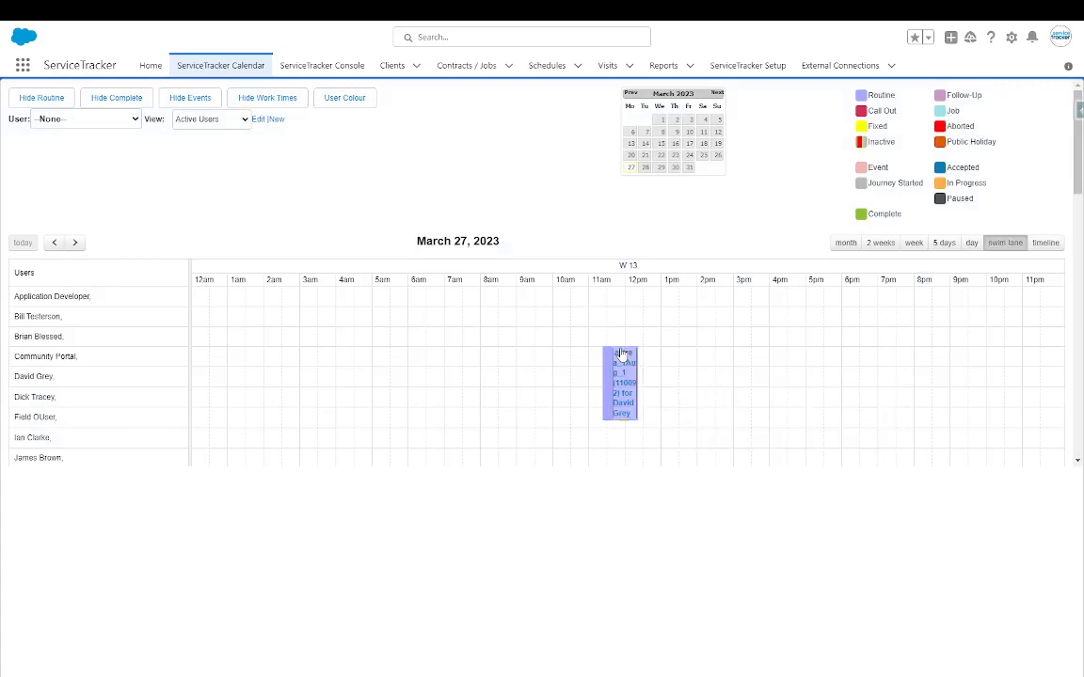
left_click_drag(622, 356, 568, 363)
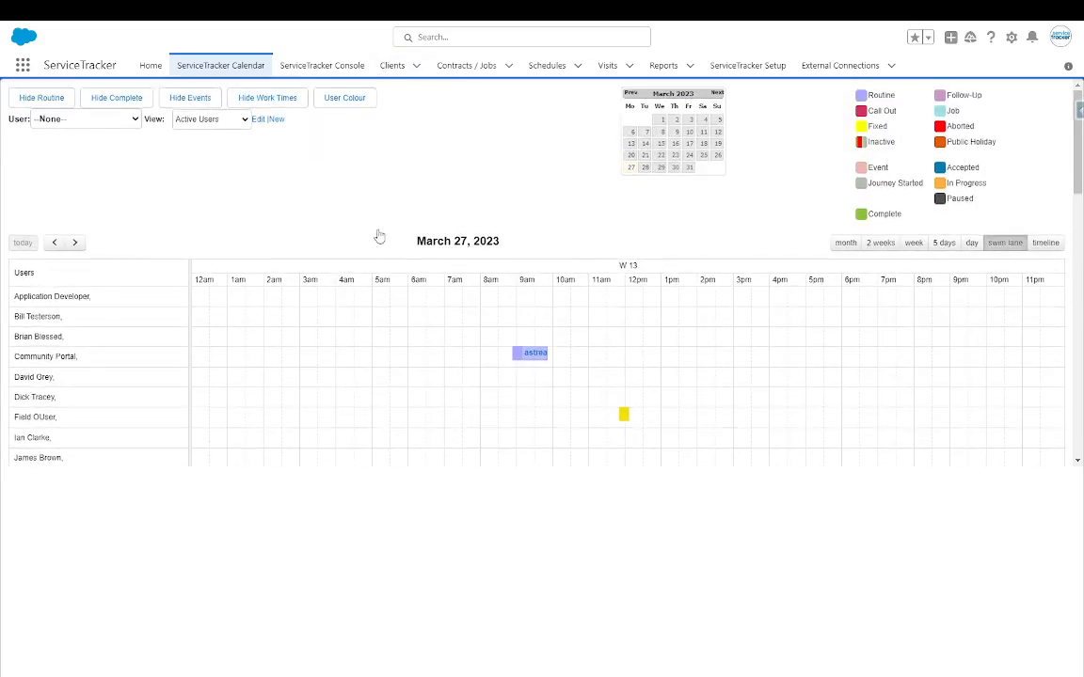
left_click(318, 67)
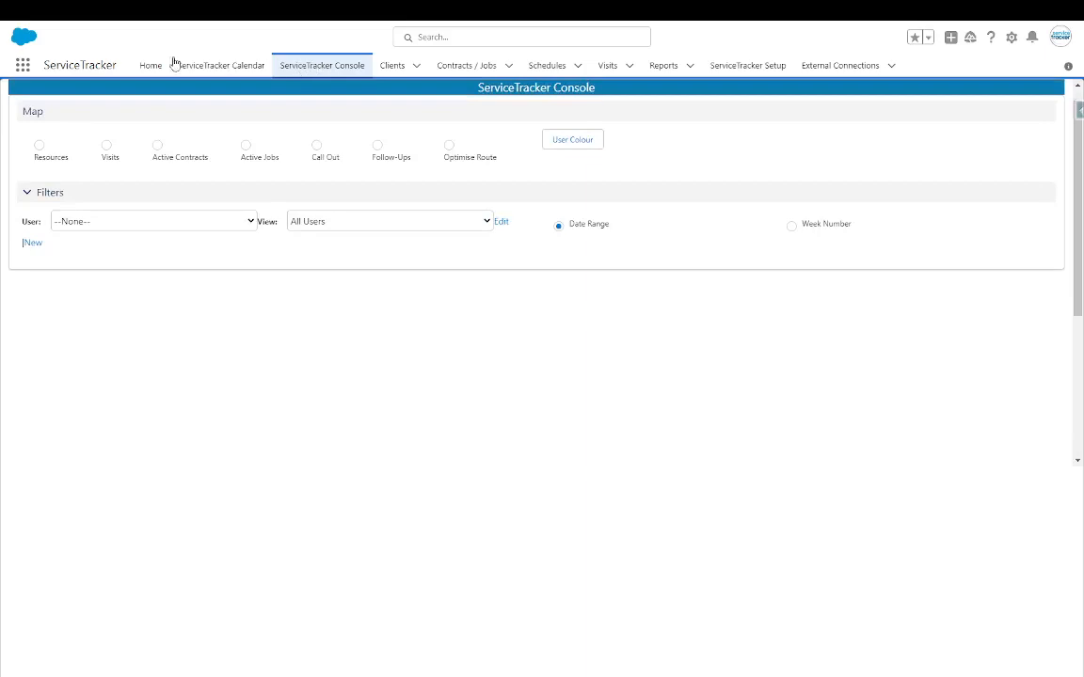
- Plot technicians' resource locations on the console map and pan to the Cardiff pins
left_click(39, 146)
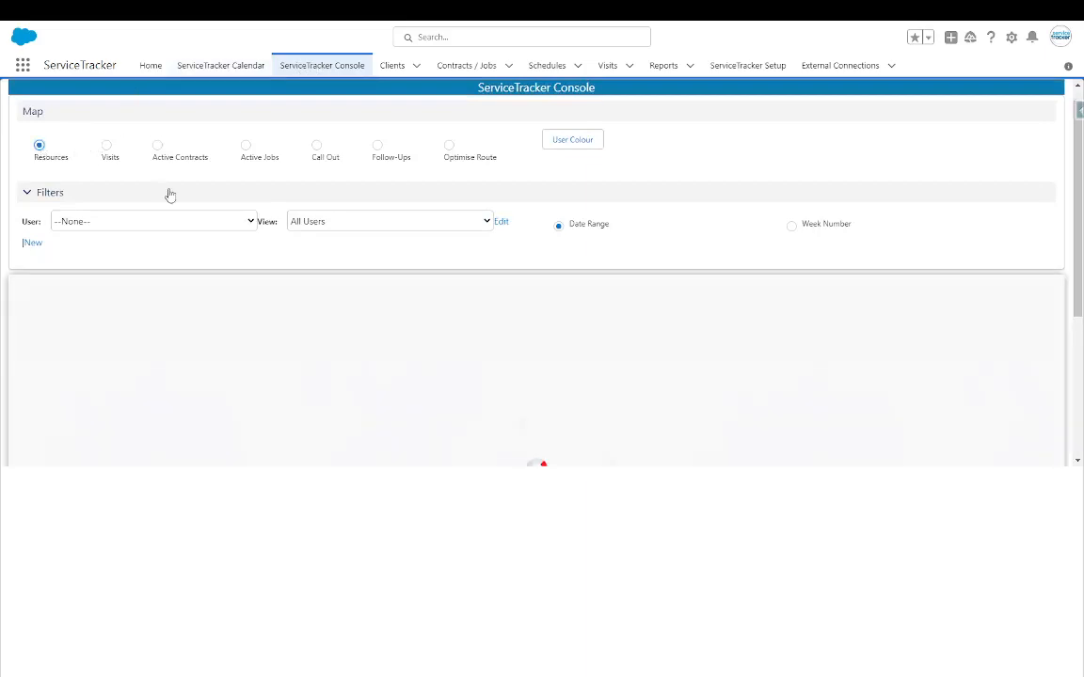
scroll(492, 385, "down", 4)
left_click_drag(545, 342, 585, 289)
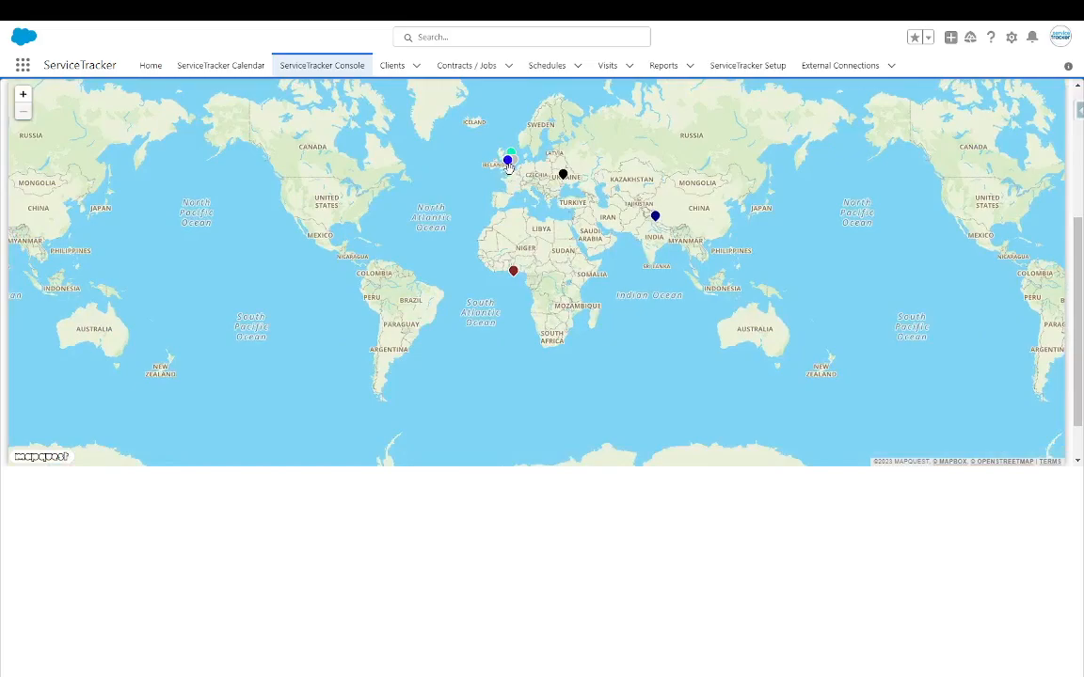
scroll(508, 166, "up", 5)
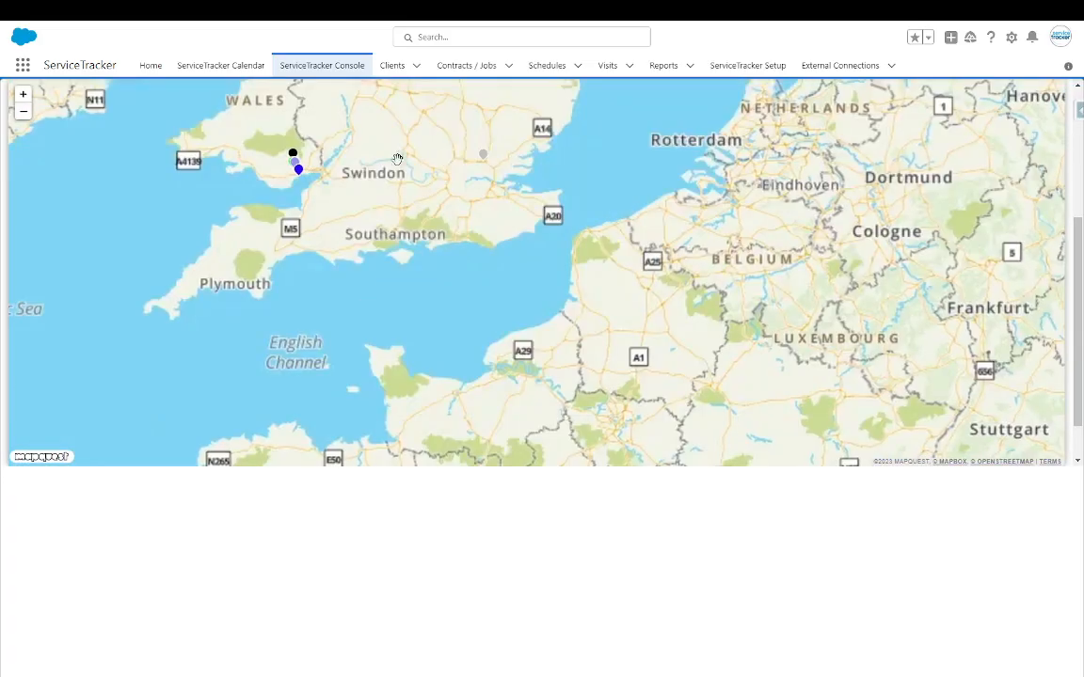
scroll(435, 159, "up", 2)
left_click_drag(296, 205, 659, 263)
left_click_drag(325, 160, 612, 214)
- Inspect two technicians near Caerphilly, noting Journey Started and Complete statuses, then close the popup
left_click(467, 286)
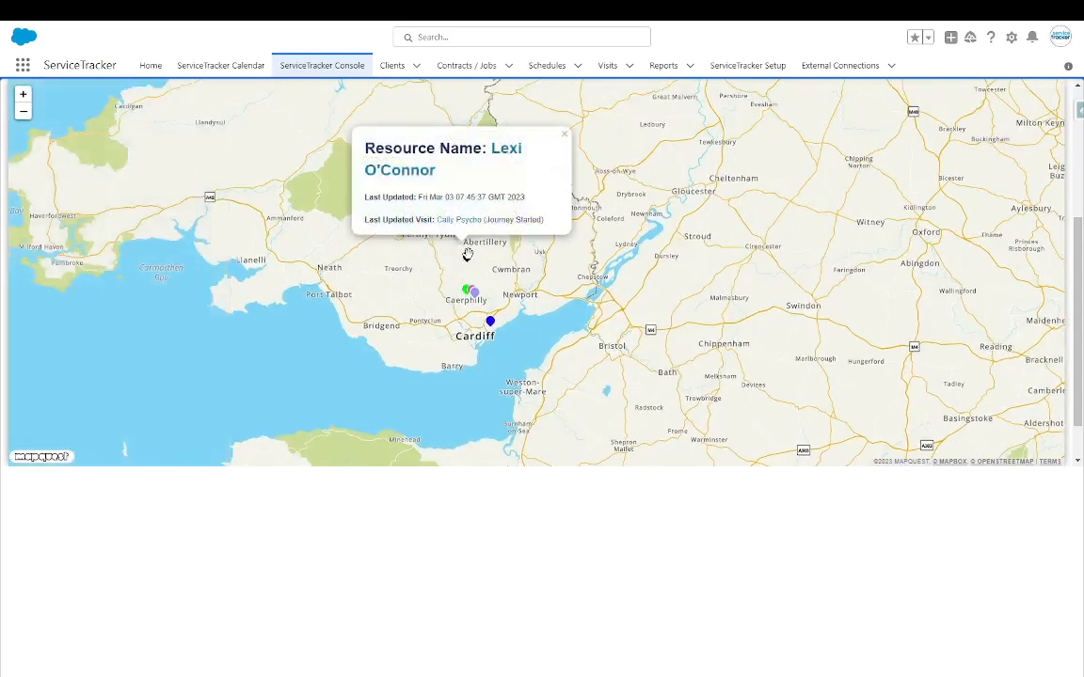
left_click_drag(486, 219, 538, 218)
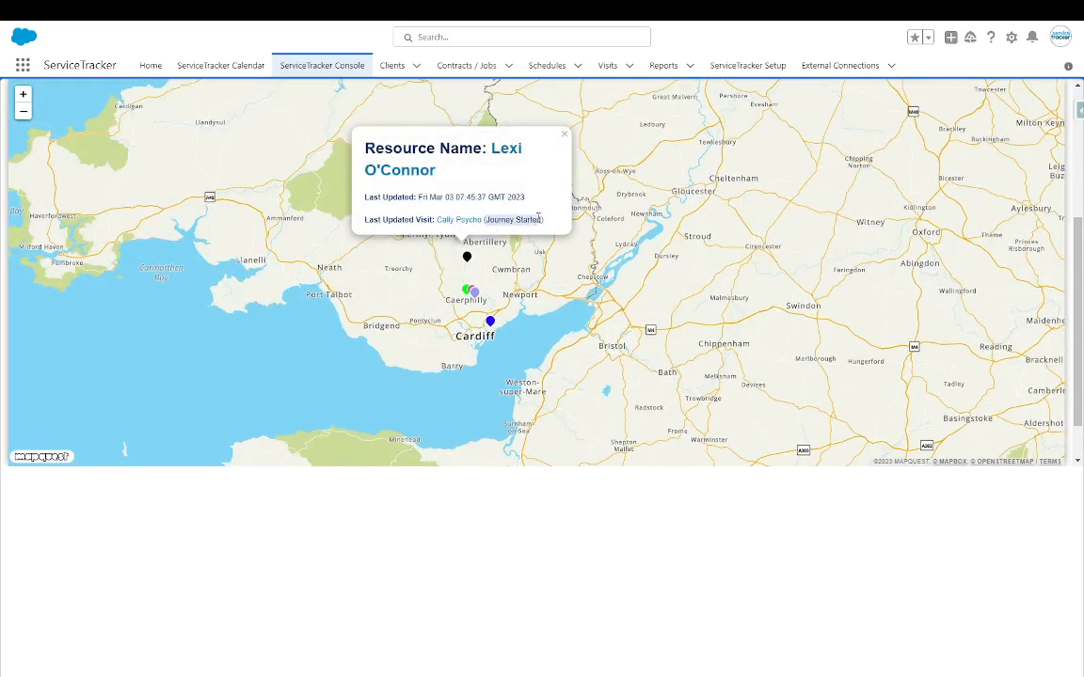
left_click(465, 289)
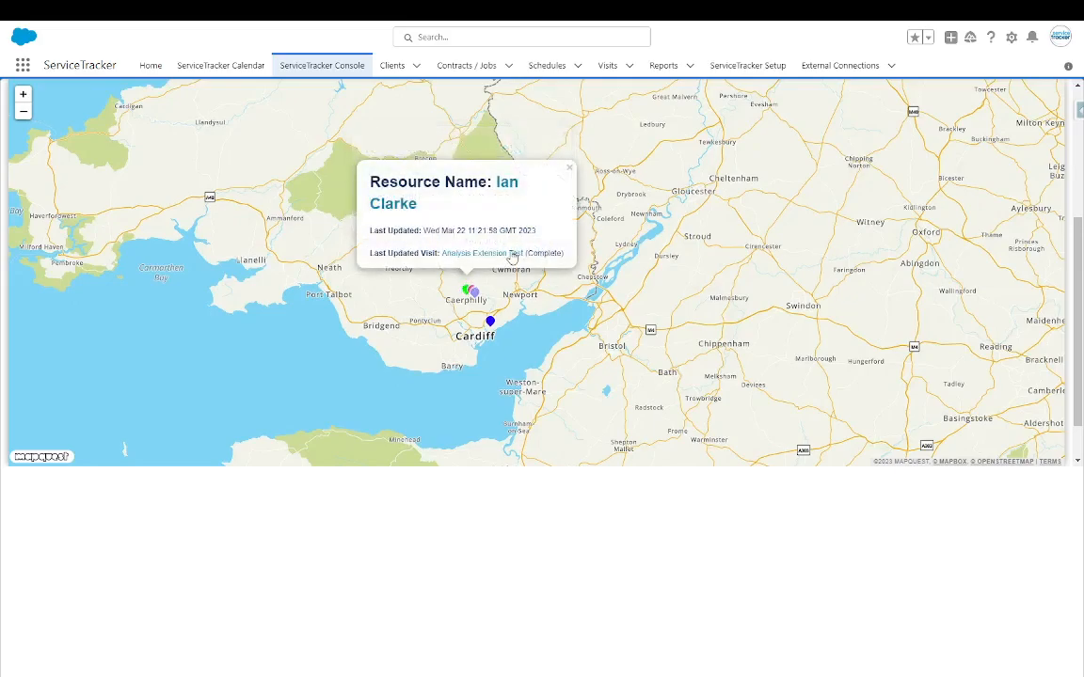
double_click(544, 252)
left_click(569, 168)
scroll(35, 109, "up", 3)
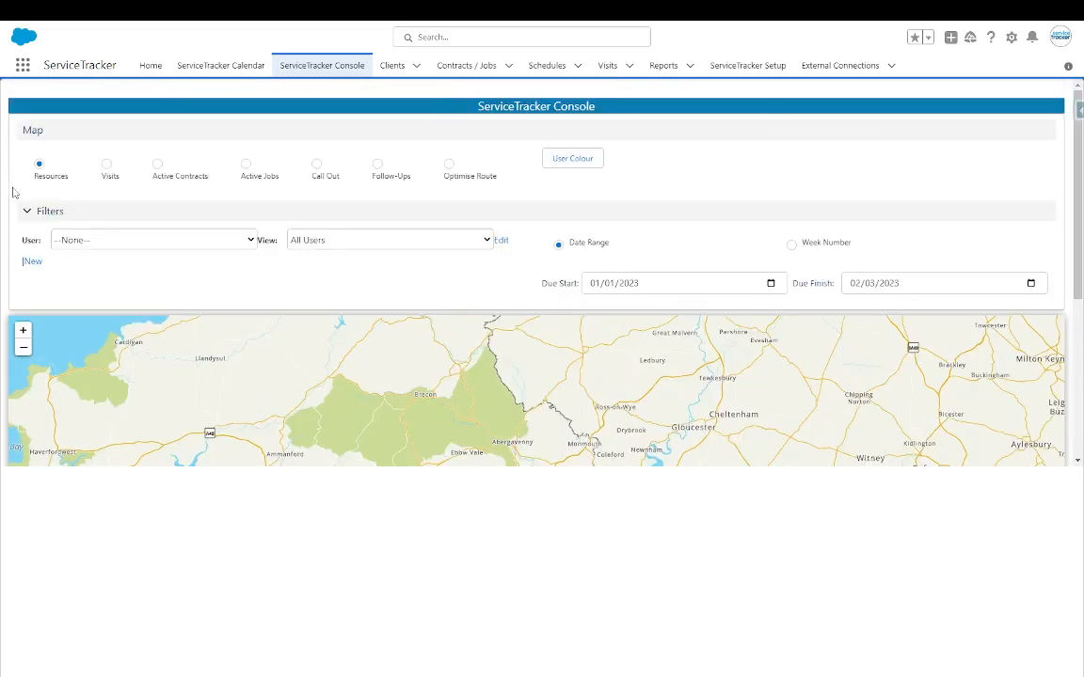
left_click(107, 166)
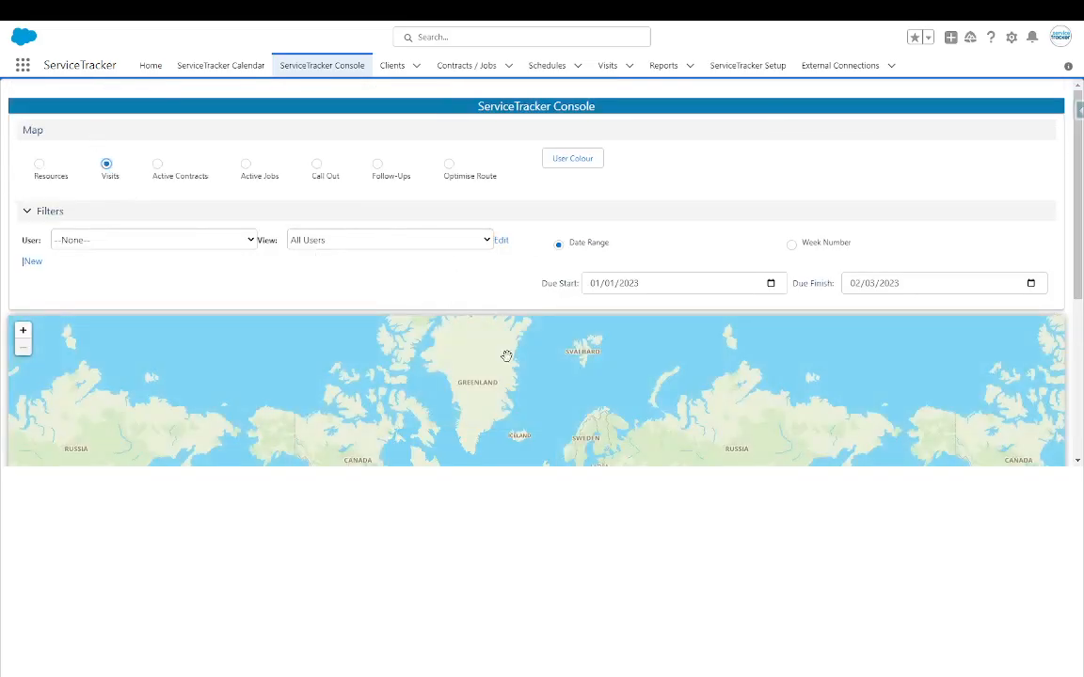
scroll(474, 359, "down", 3)
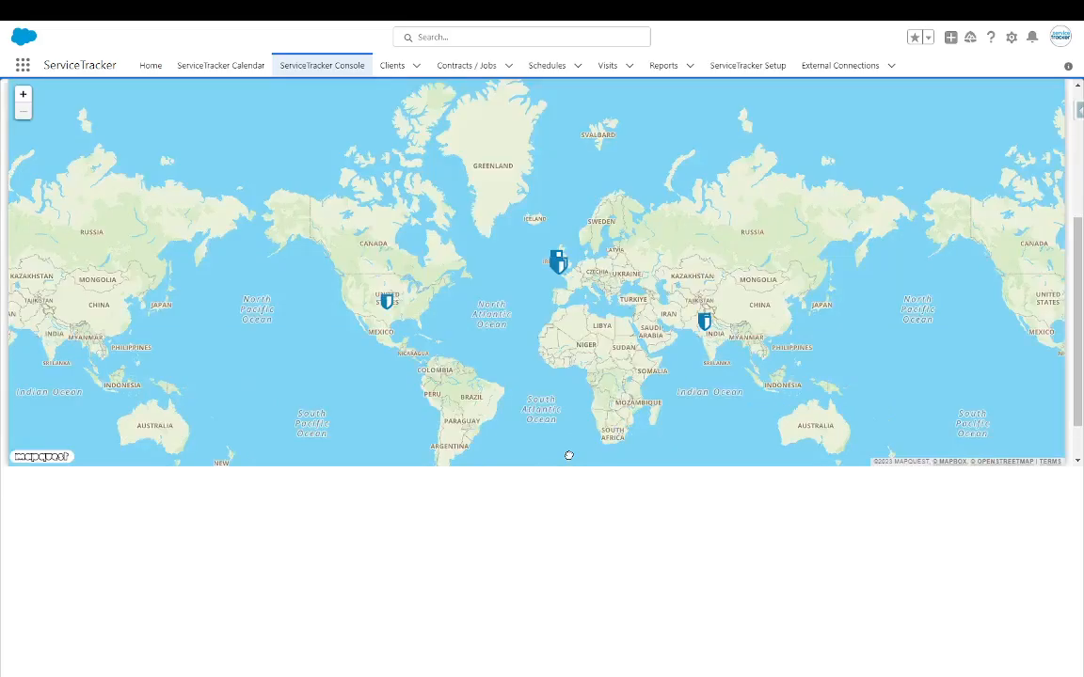
scroll(660, 335, "up", 4)
left_click_drag(647, 355, 630, 193)
left_click_drag(628, 296, 632, 216)
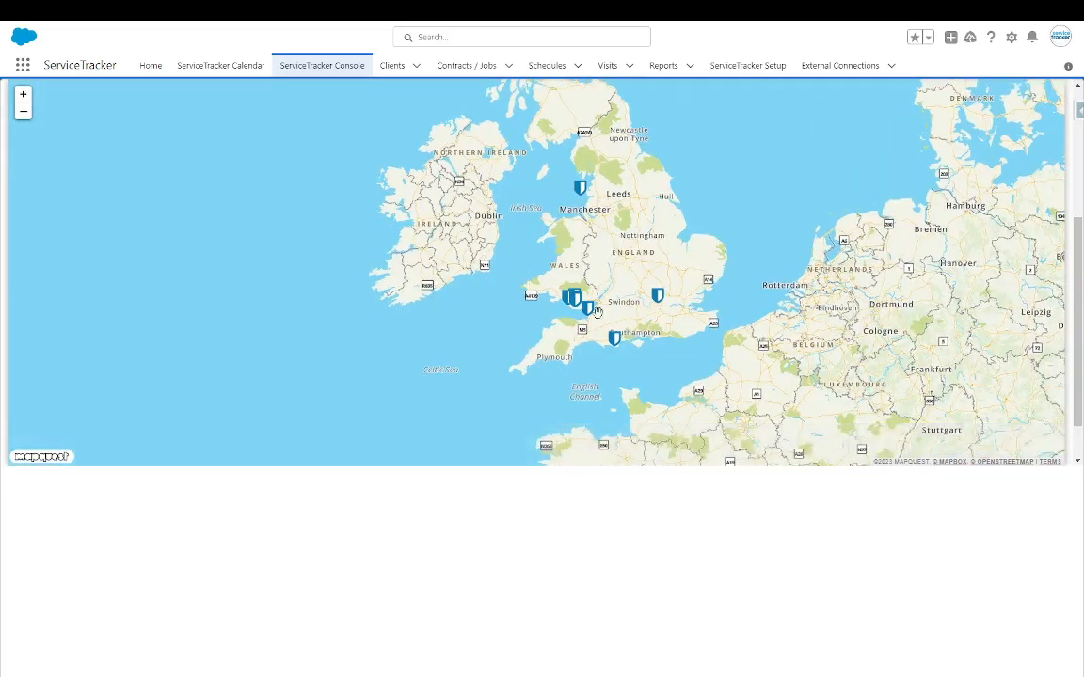
scroll(610, 249, "up", 1)
left_click_drag(610, 265, 621, 192)
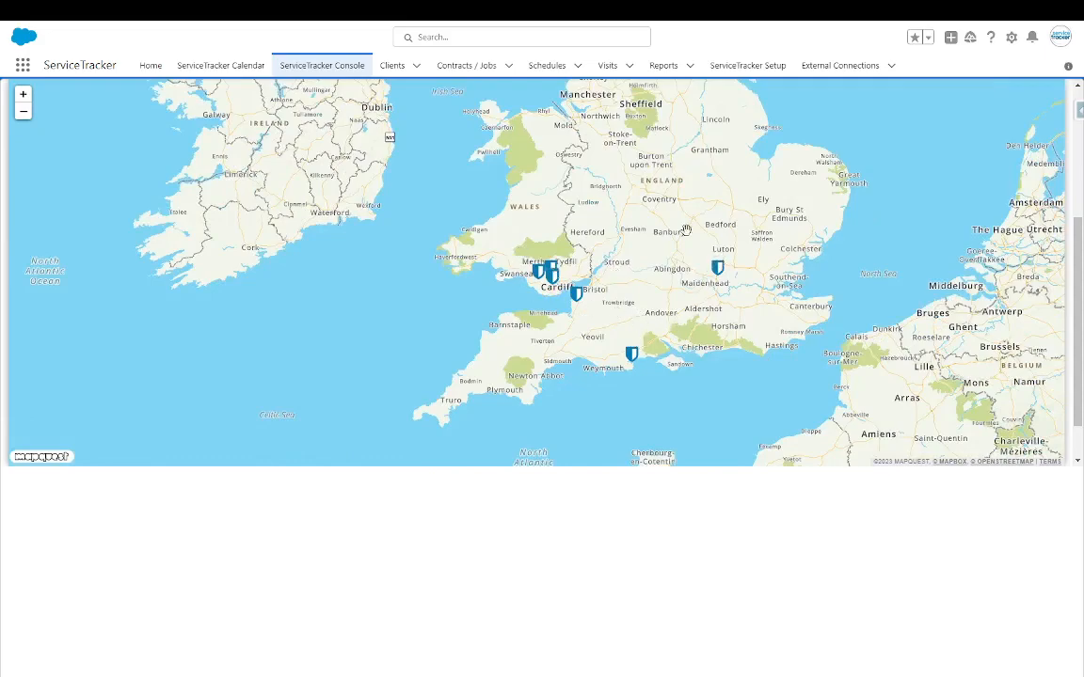
left_click(717, 267)
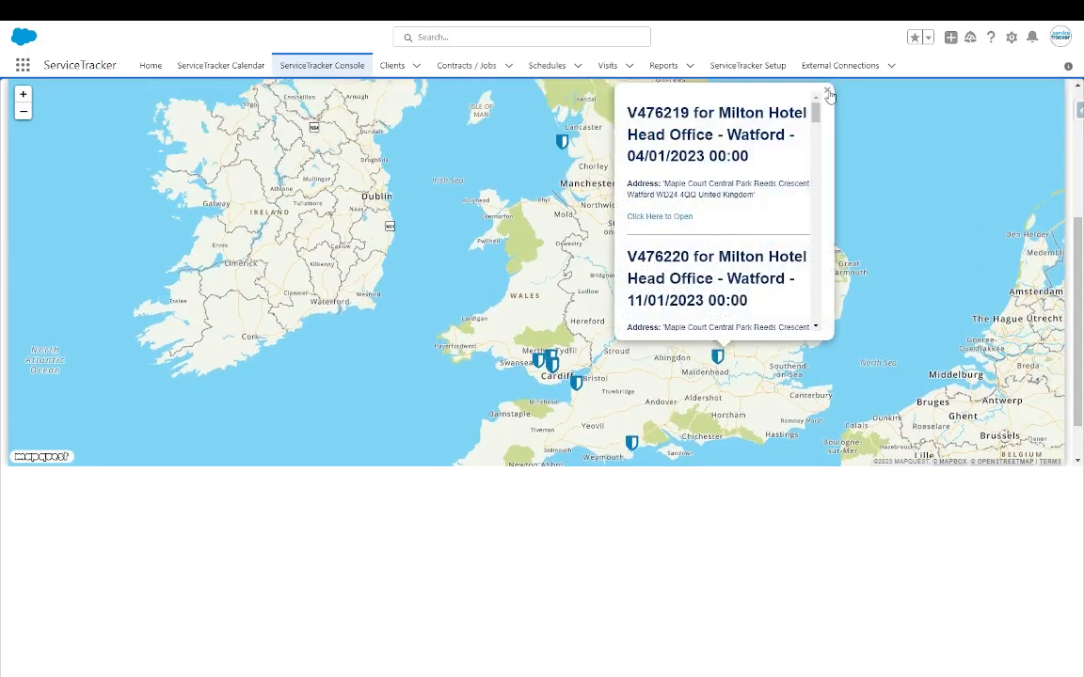
left_click(827, 91)
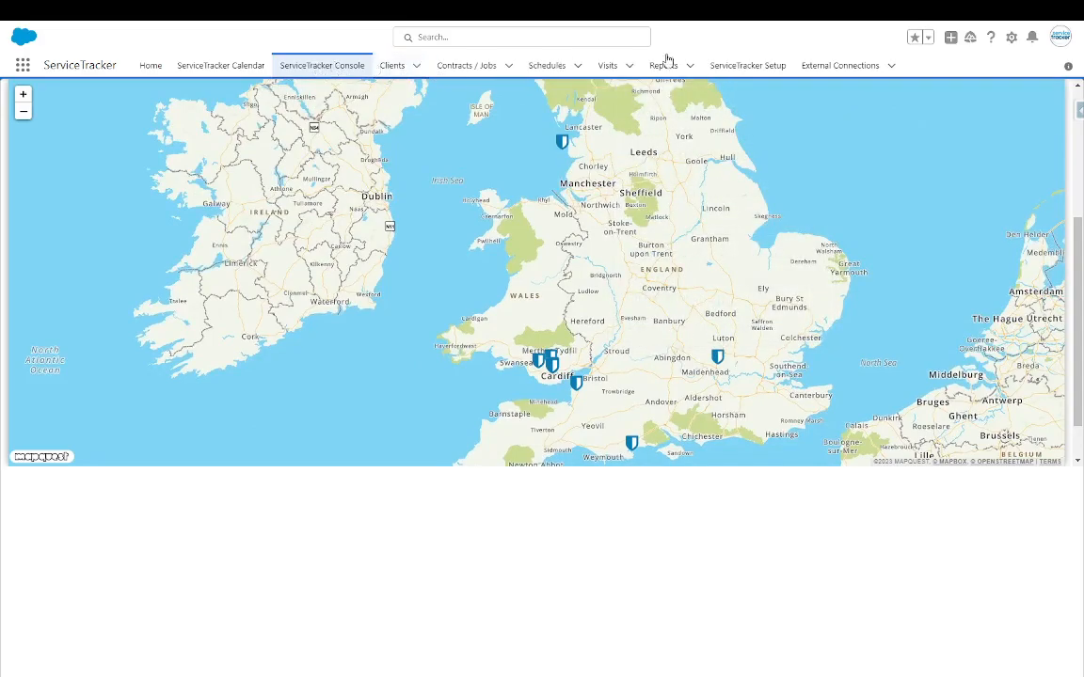
- Browse the client list views, then show the Visits Completed this Week list
left_click(393, 67)
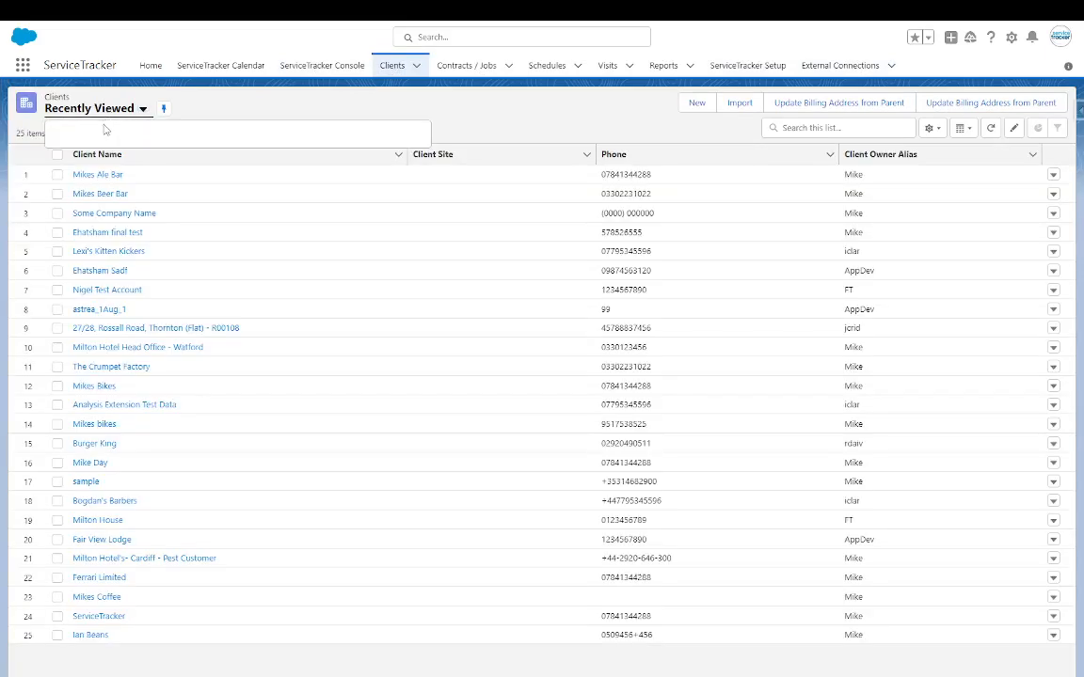
left_click(109, 111)
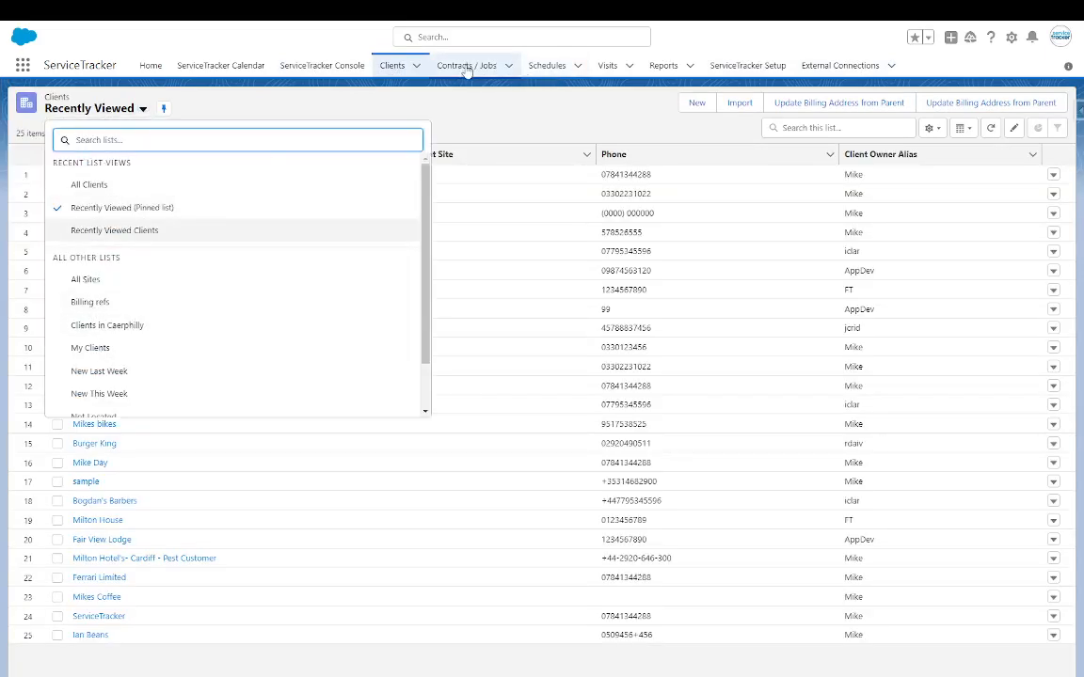
left_click(608, 65)
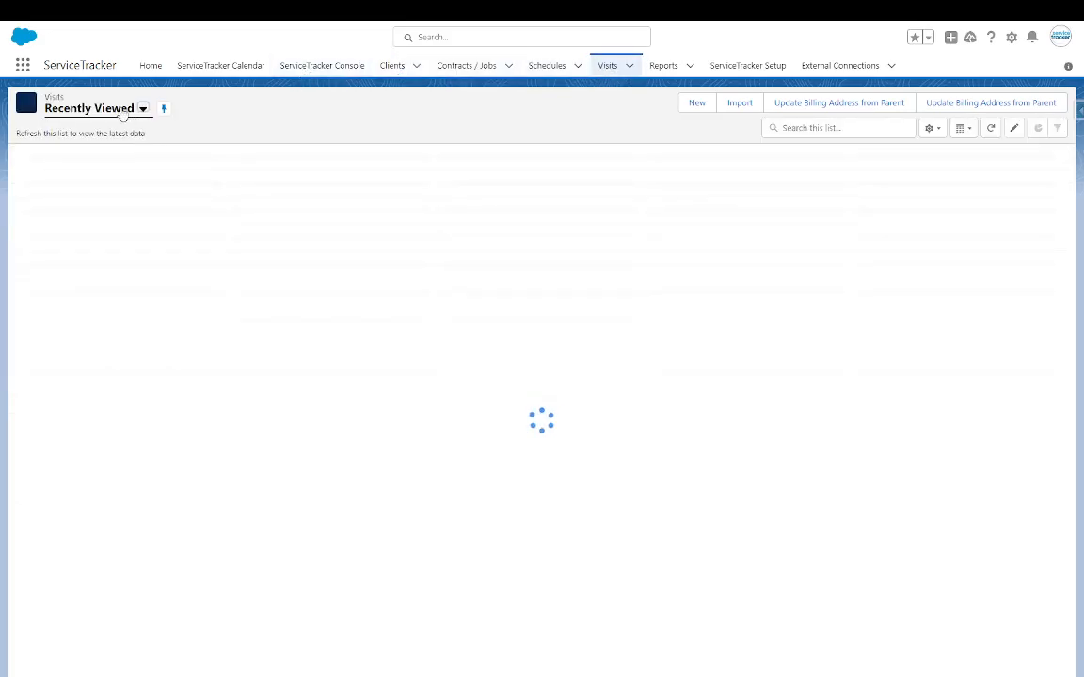
left_click(142, 109)
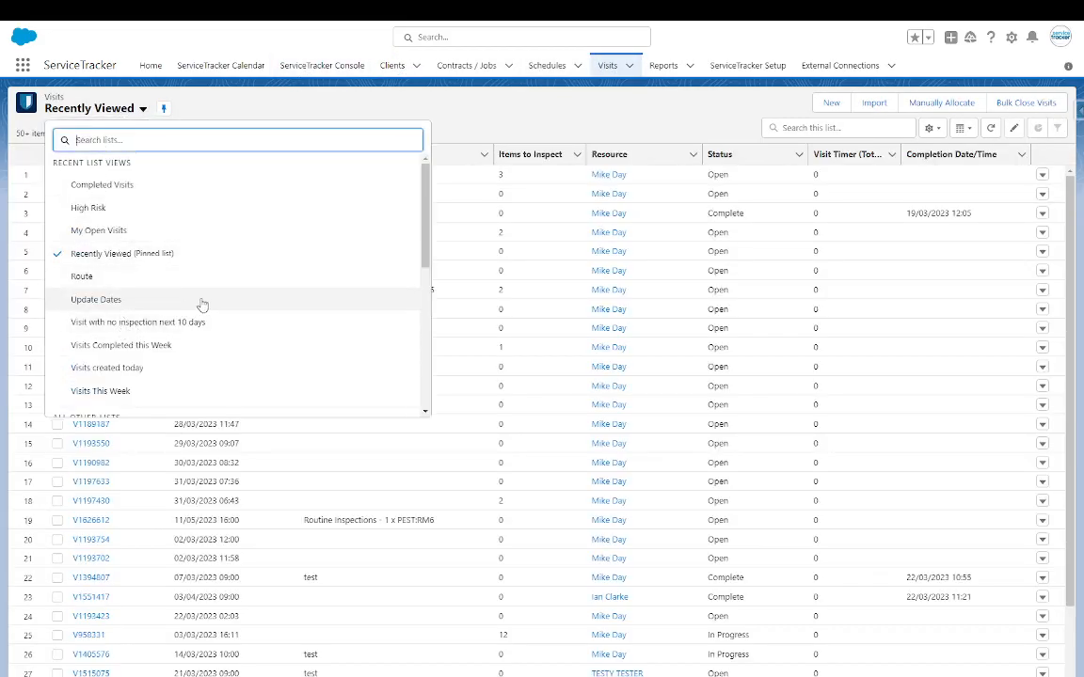
left_click(147, 345)
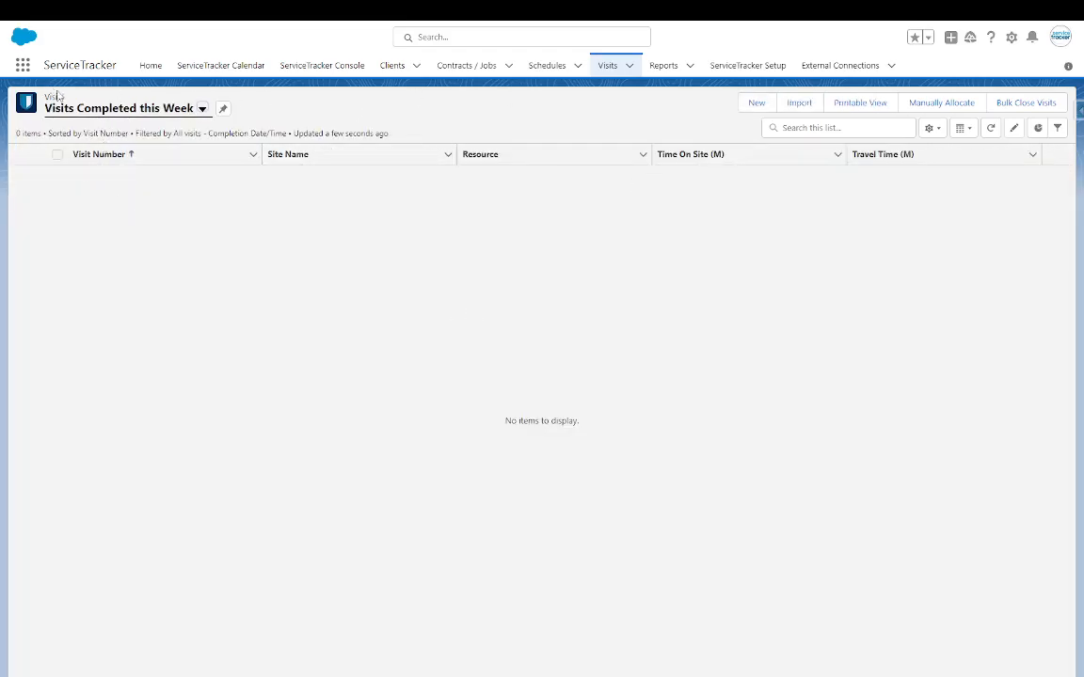
- Switch to the Visits This Week list and scroll through its 60 visits
left_click(178, 107)
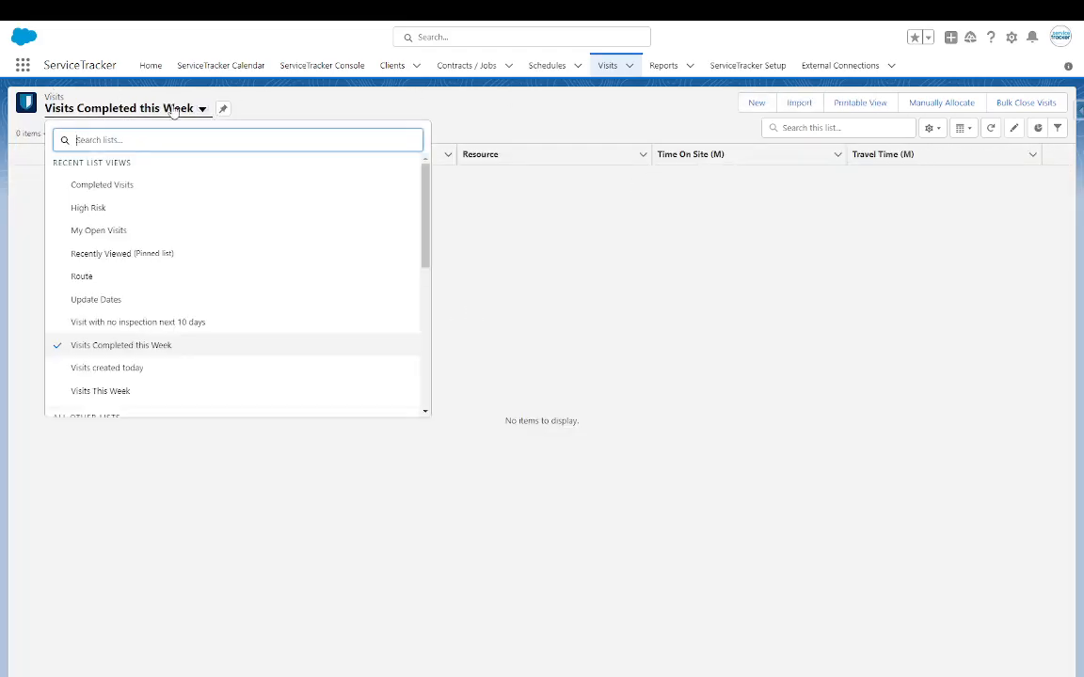
left_click(102, 392)
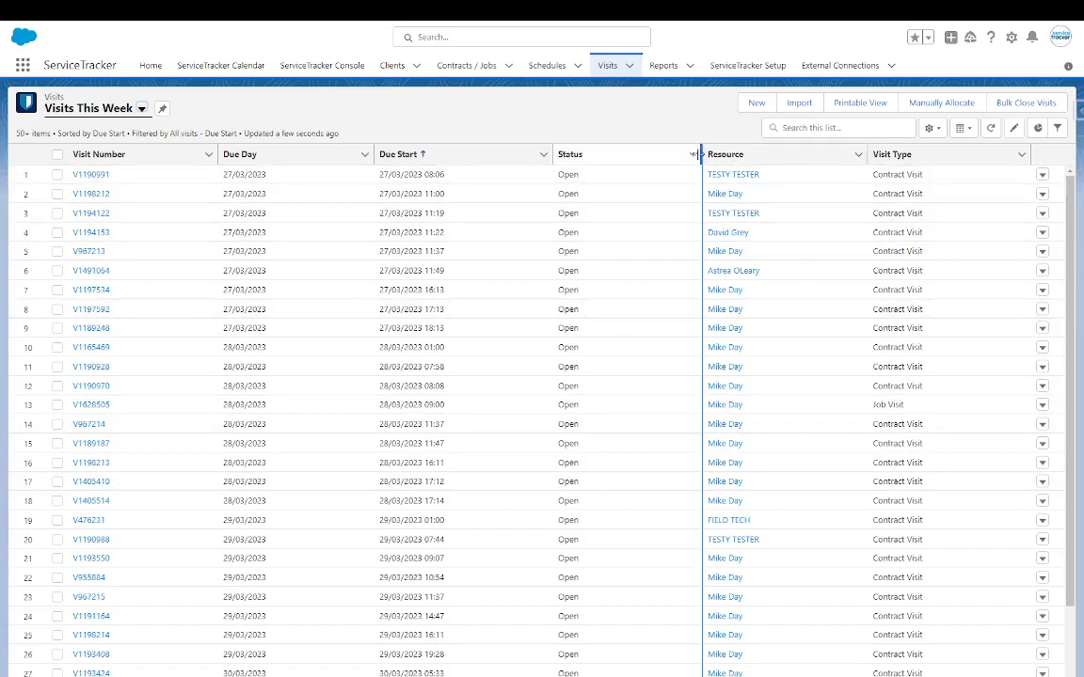
scroll(617, 339, "down", 3)
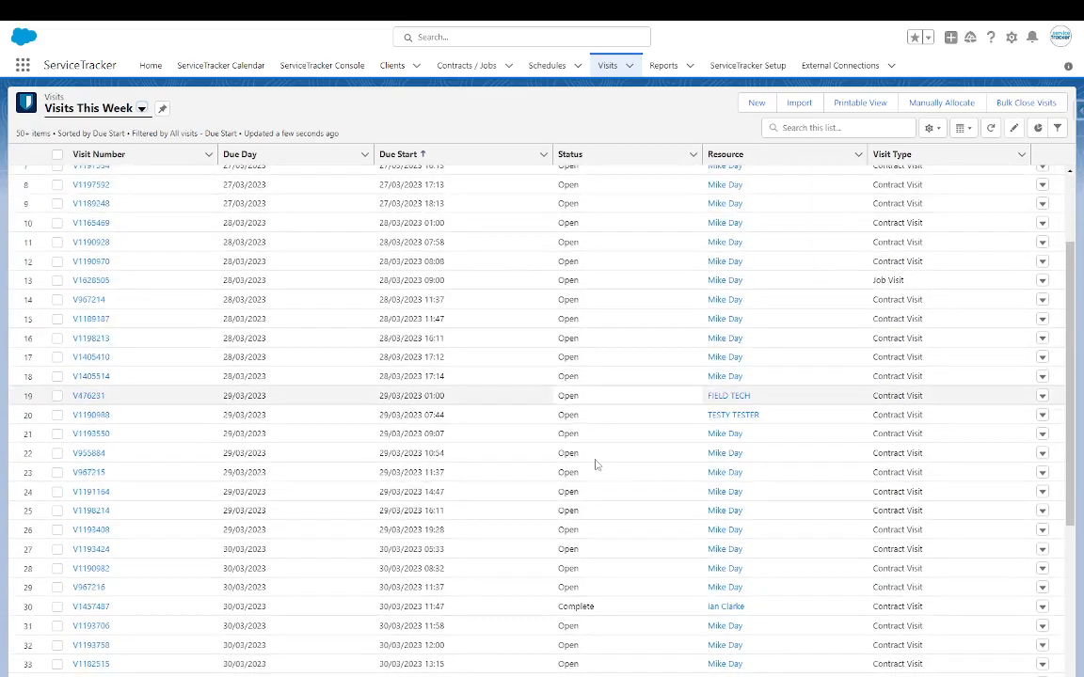
scroll(470, 442, "down", 5)
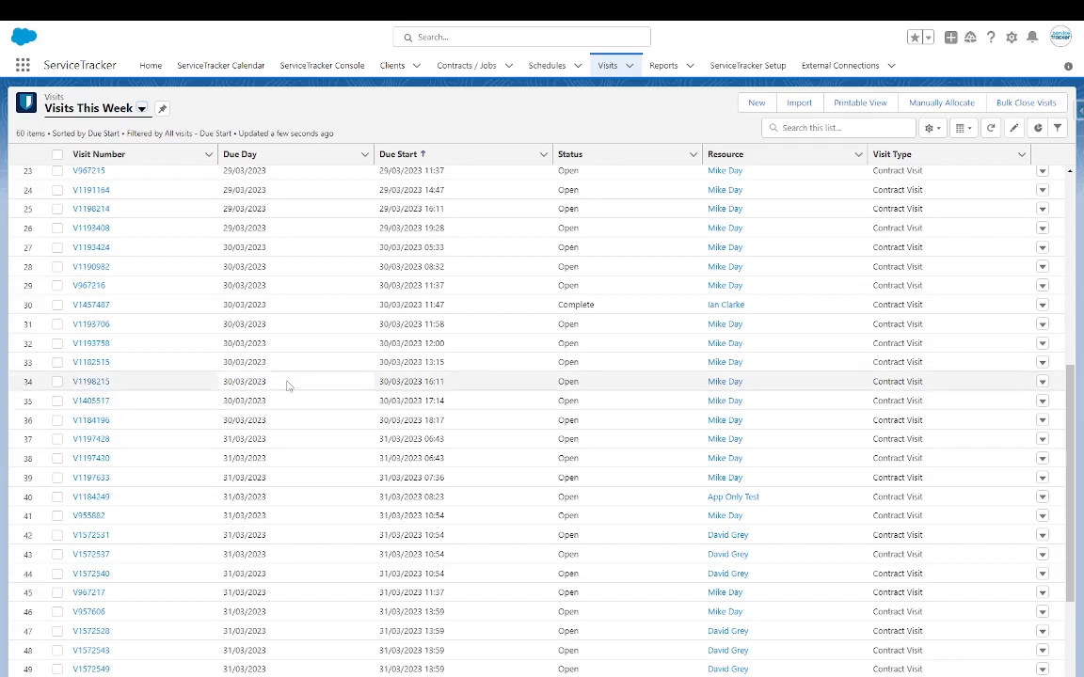
scroll(844, 347, "up", 3)
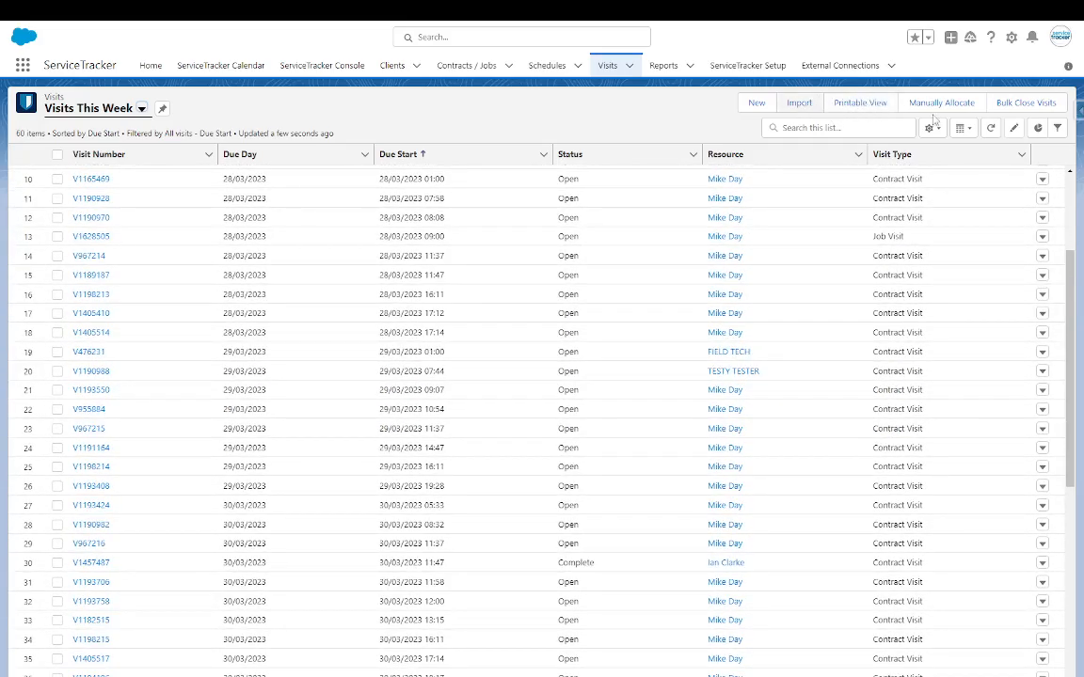
- Tick the visits in rows 14–18, starting with V967214
left_click(57, 256)
left_click(58, 275)
left_click(58, 295)
left_click(58, 313)
left_click(58, 332)
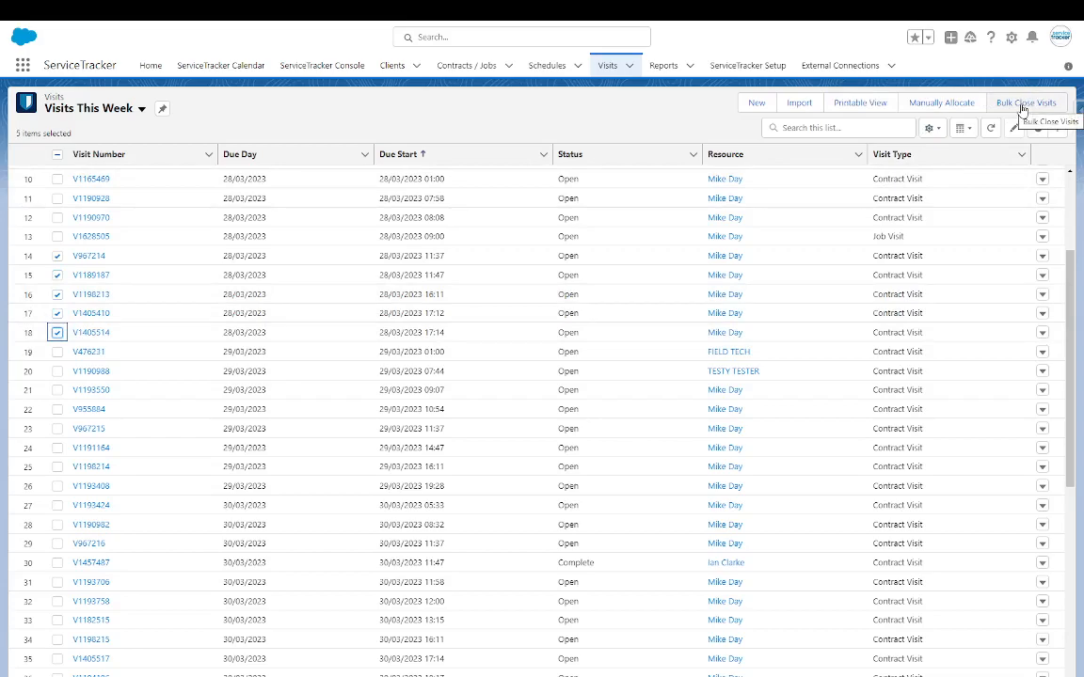
left_click(57, 332)
left_click(57, 313)
left_click(57, 293)
left_click(57, 274)
left_click(57, 256)
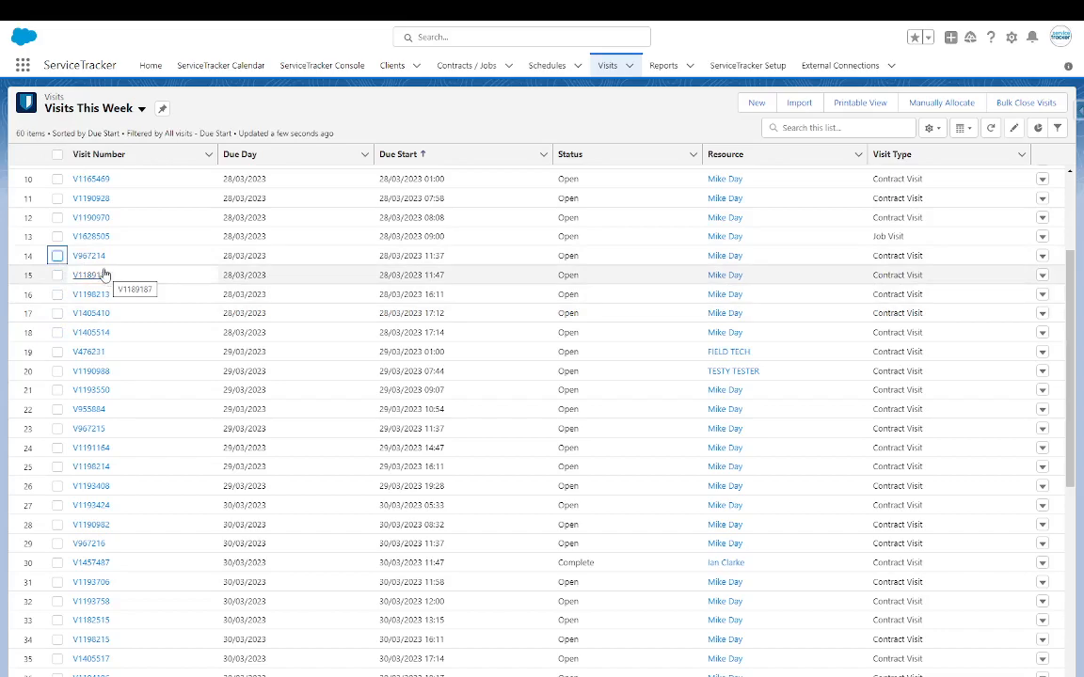
left_click(94, 257)
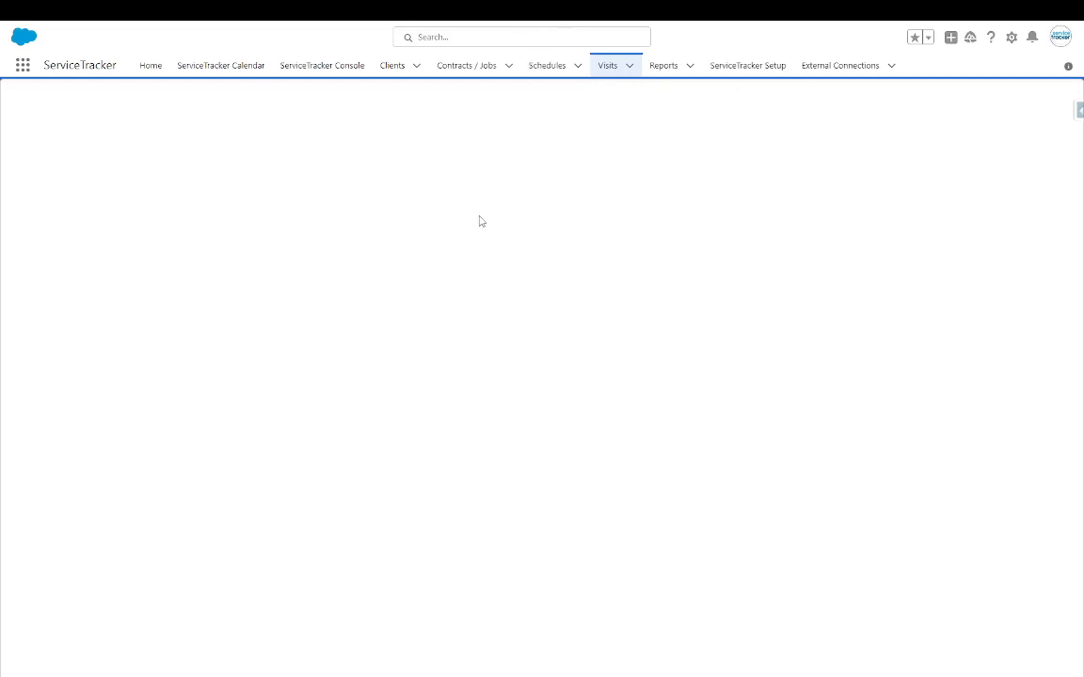
scroll(555, 170, "down", 3)
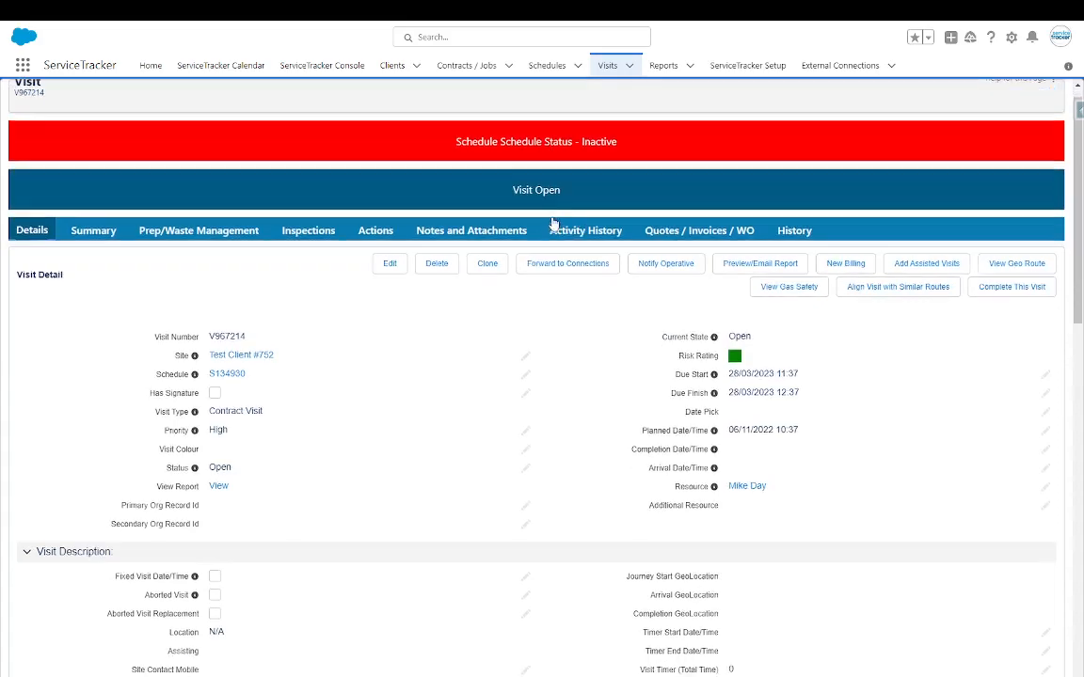
scroll(584, 195, "up", 1)
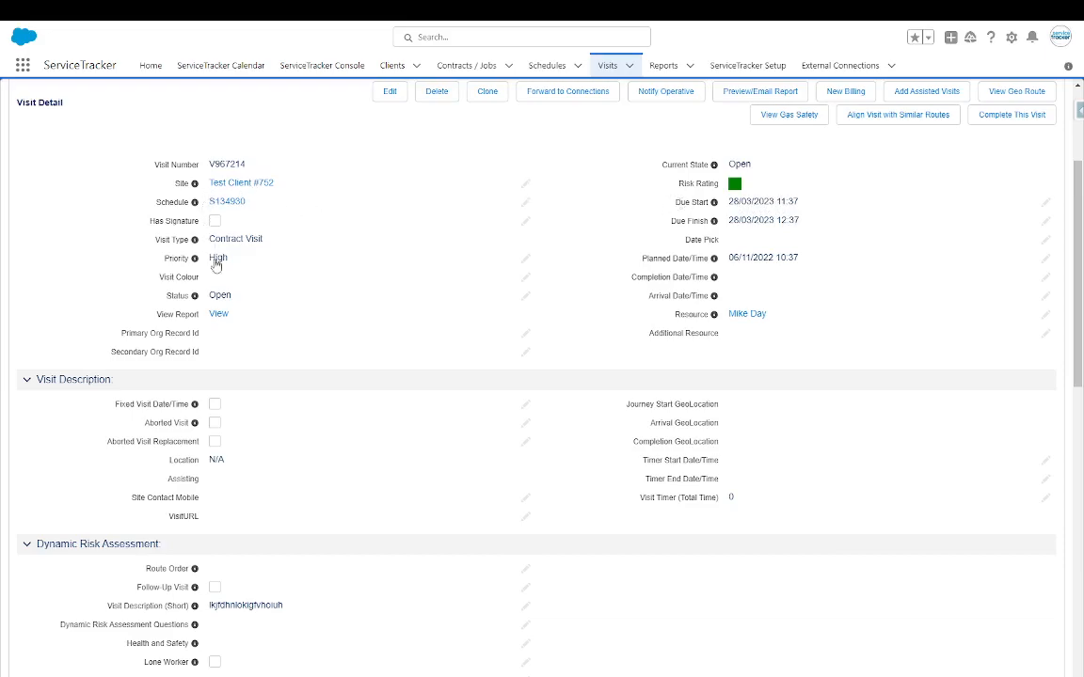
scroll(240, 331, "down", 1)
scroll(242, 339, "down", 6)
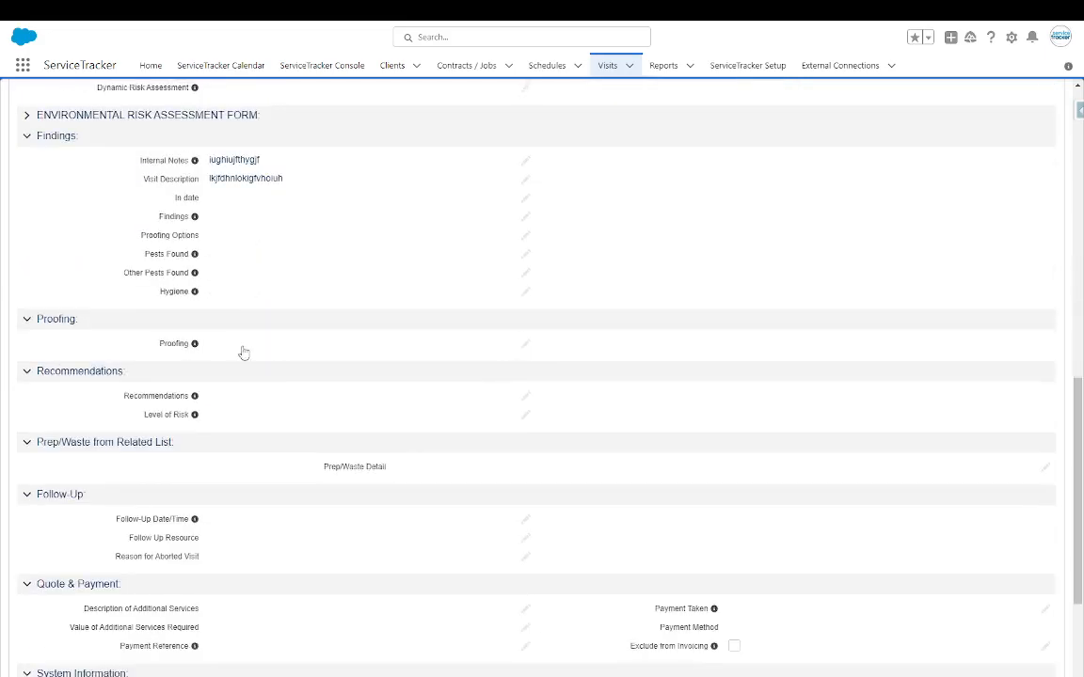
scroll(245, 351, "down", 2)
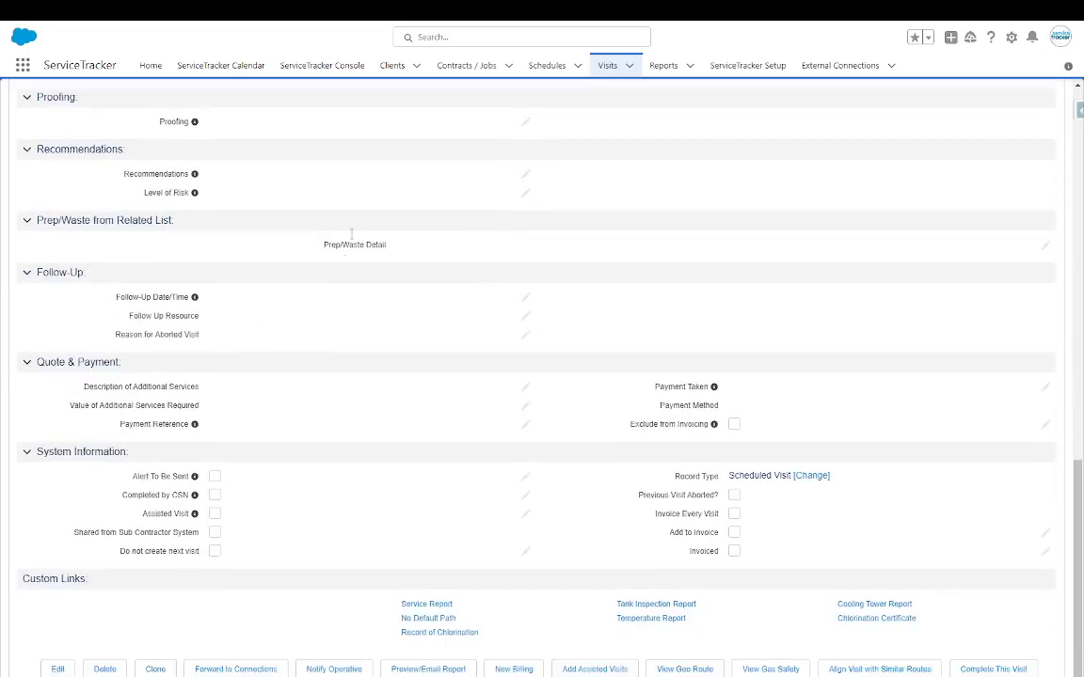
scroll(300, 403, "up", 1)
scroll(300, 402, "up", 1)
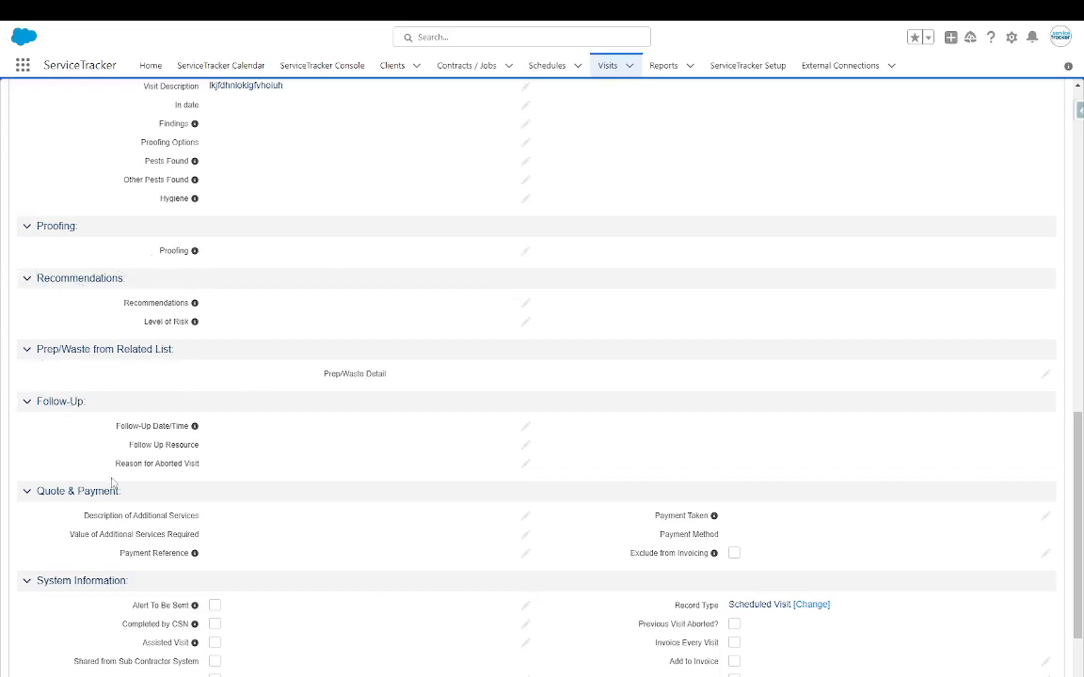
scroll(275, 456, "up", 1)
scroll(276, 455, "up", 1)
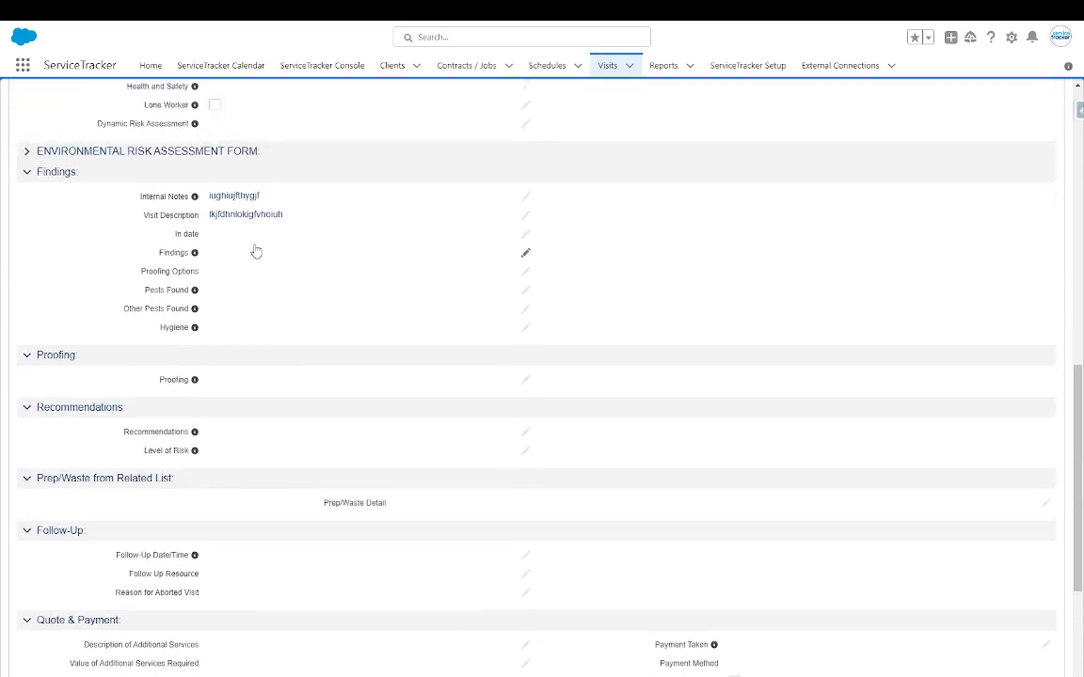
- Empty the Visit Description and Internal Notes values of visit V967214
double_click(307, 216)
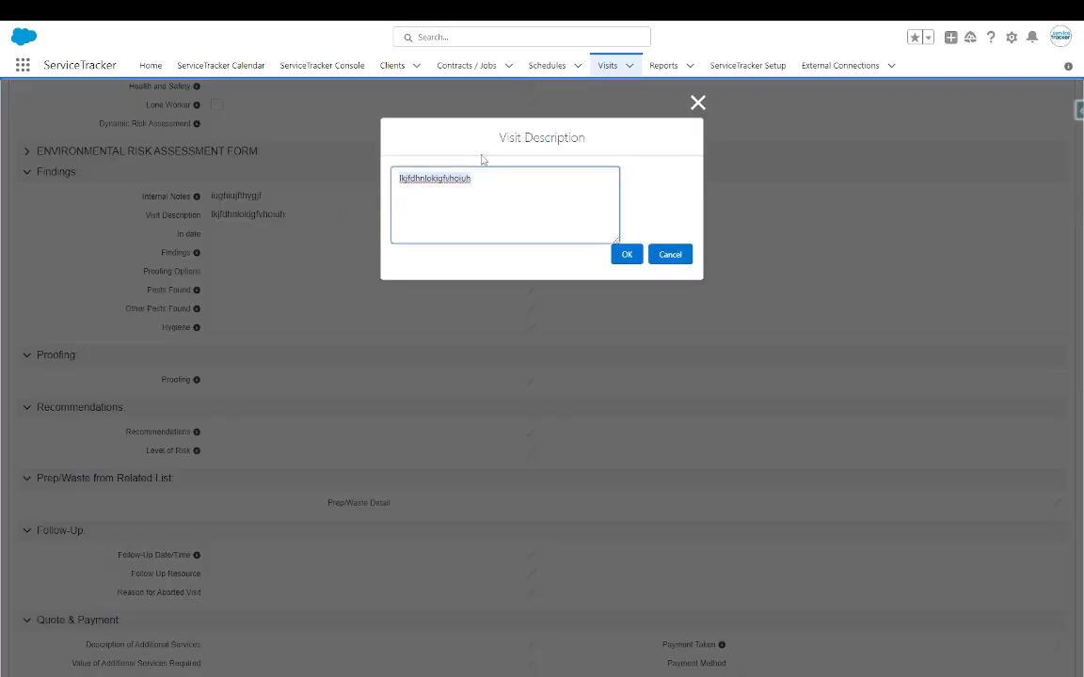
key("BackSpace")
left_click(624, 254)
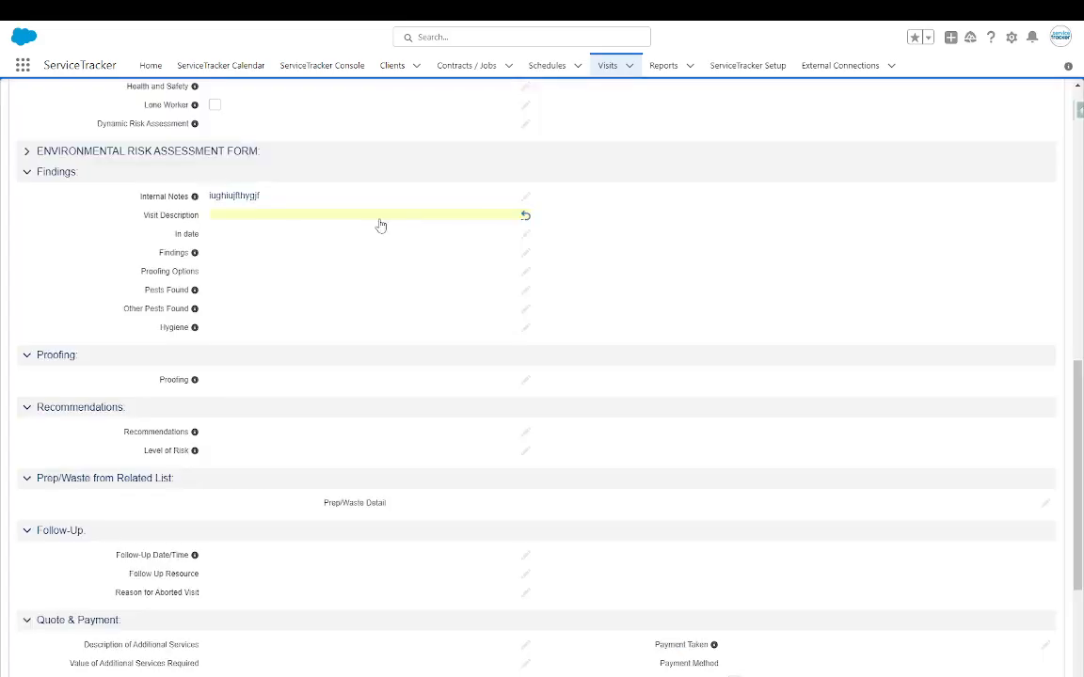
double_click(310, 203)
key("BackSpace")
left_click(623, 225)
- Empty the Visit Description (Short) value
scroll(386, 279, "up", 3)
scroll(387, 279, "up", 1)
double_click(307, 377)
key("BackSpace")
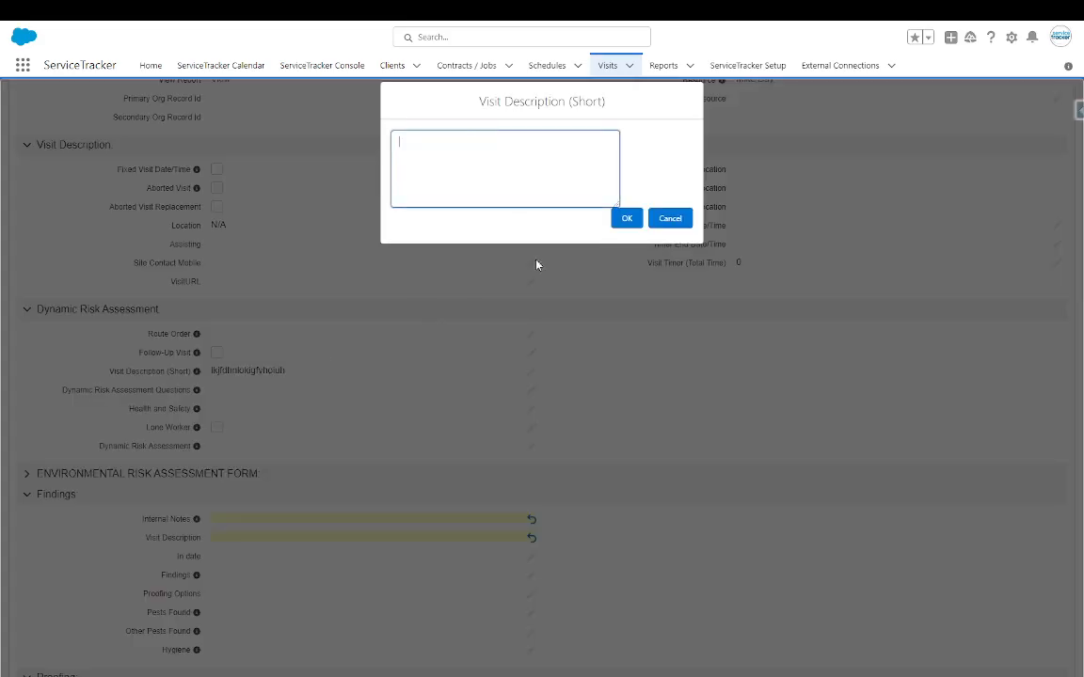
left_click(626, 219)
scroll(368, 300, "up", 3)
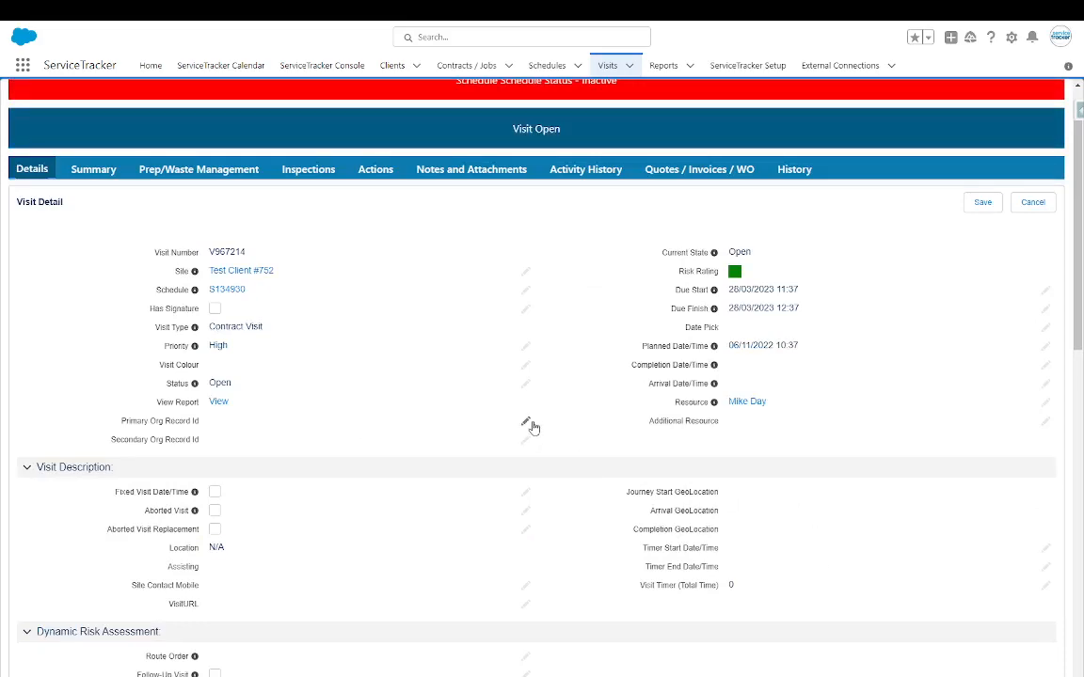
scroll(435, 520, "down", 3)
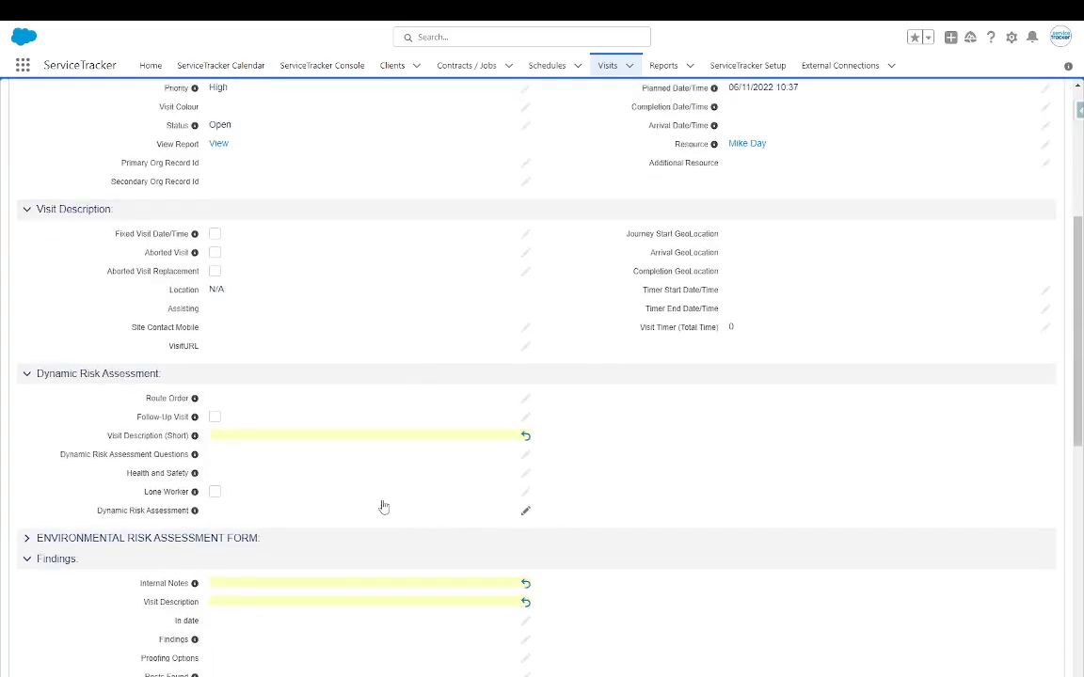
- Expand the Environmental Risk Assessment Form section and look over its fields
left_click(26, 538)
scroll(162, 414, "down", 3)
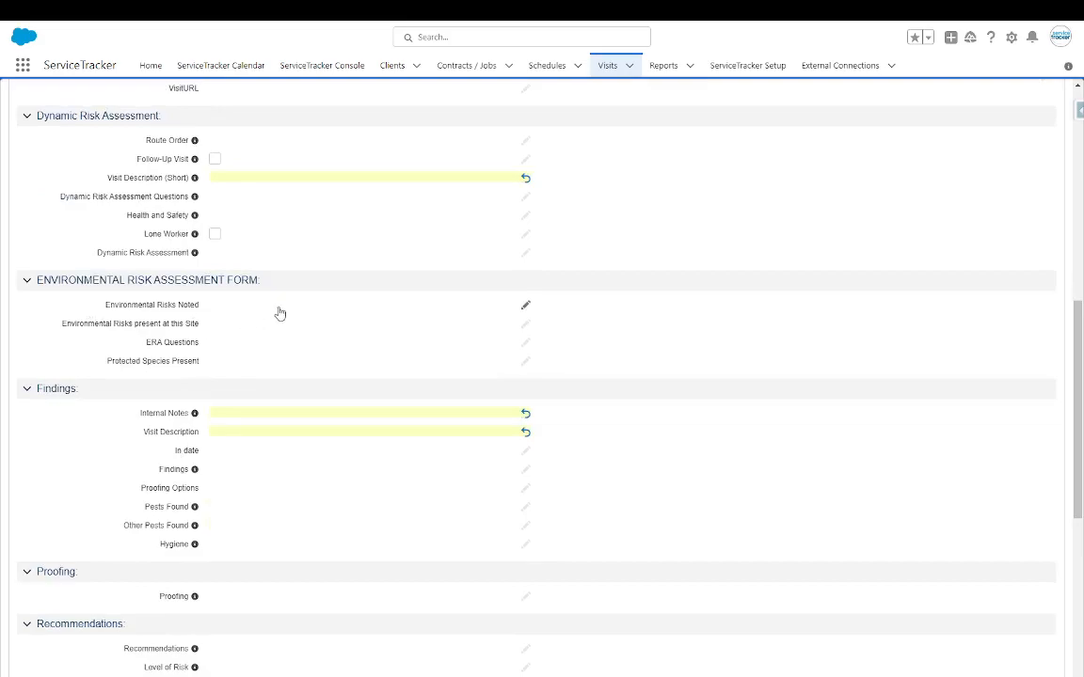
left_click_drag(143, 369, 132, 346)
scroll(710, 355, "up", 3)
scroll(711, 344, "up", 2)
scroll(351, 458, "up", 3)
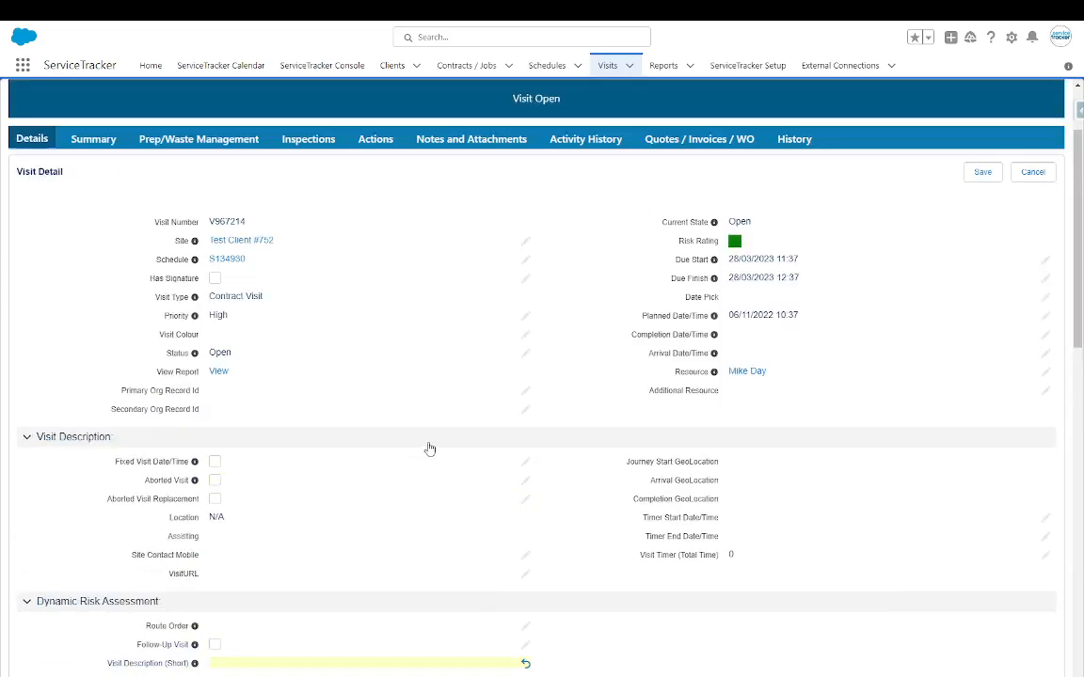
scroll(429, 449, "up", 2)
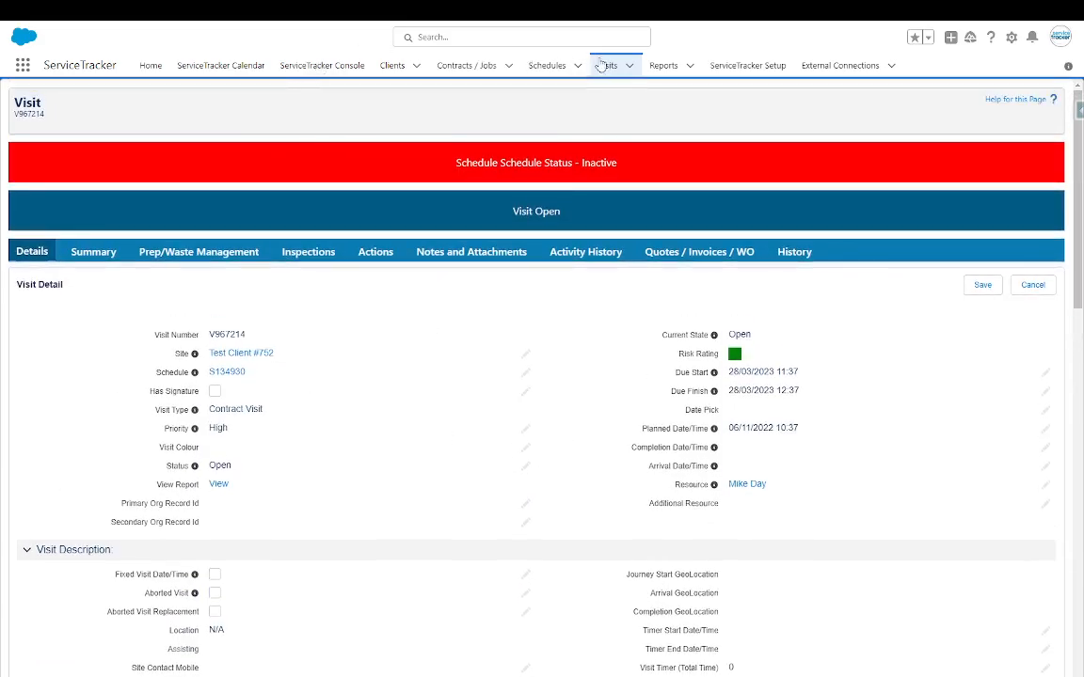
- View the Cycle Report by Technician (19 of 27 visits complete, 70%), then return to Recent reports
left_click(658, 68)
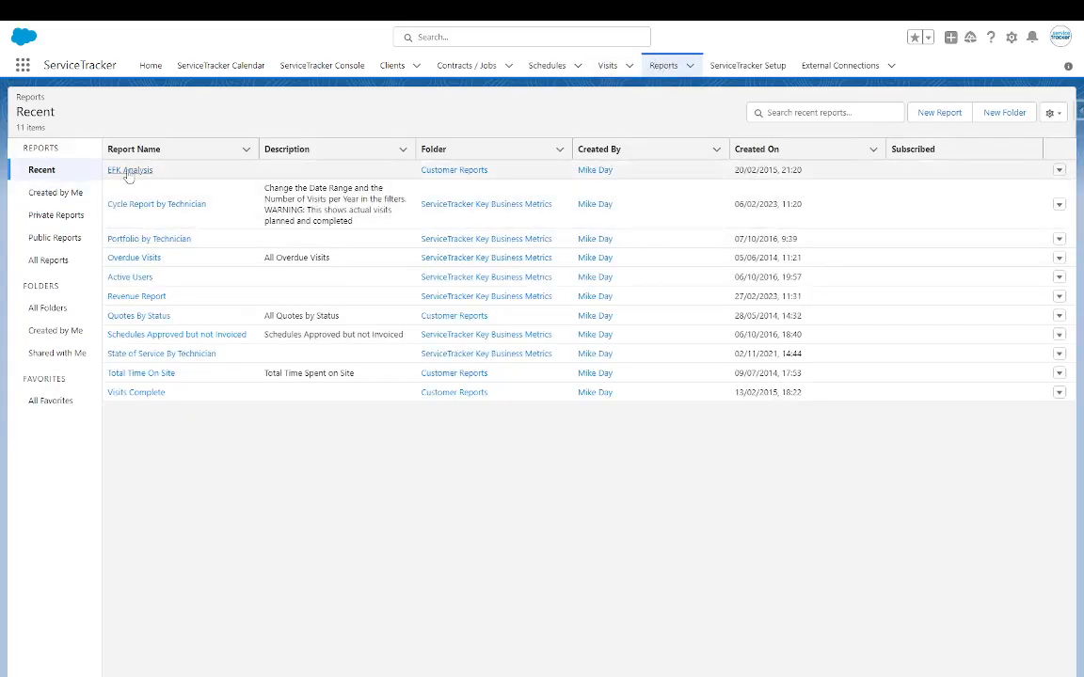
left_click(141, 203)
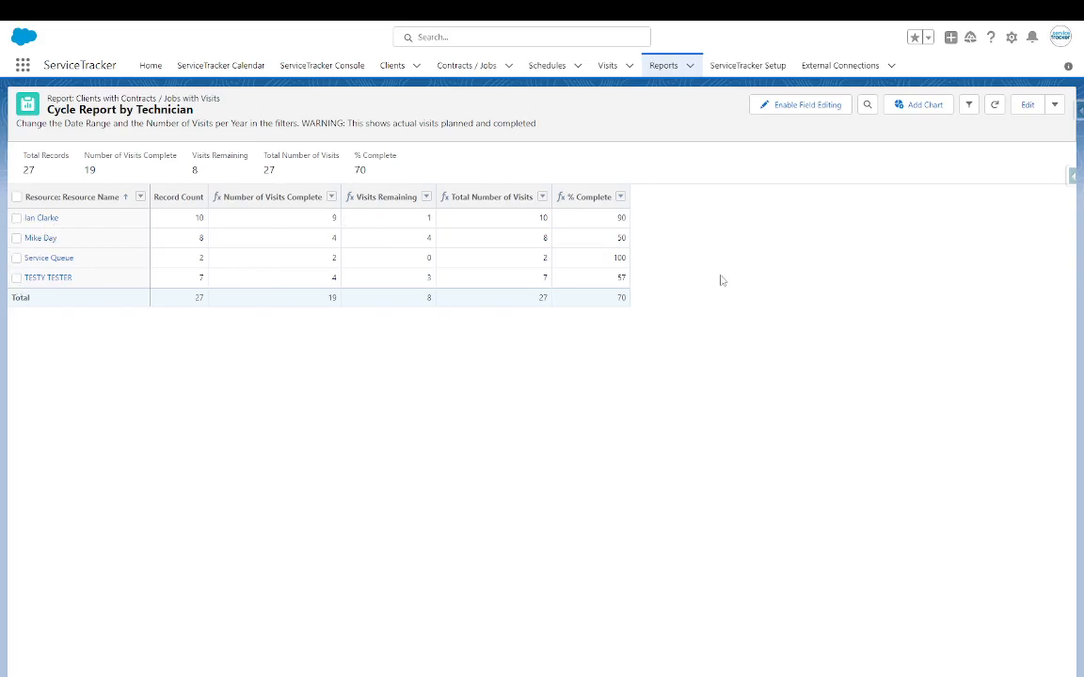
left_click(664, 68)
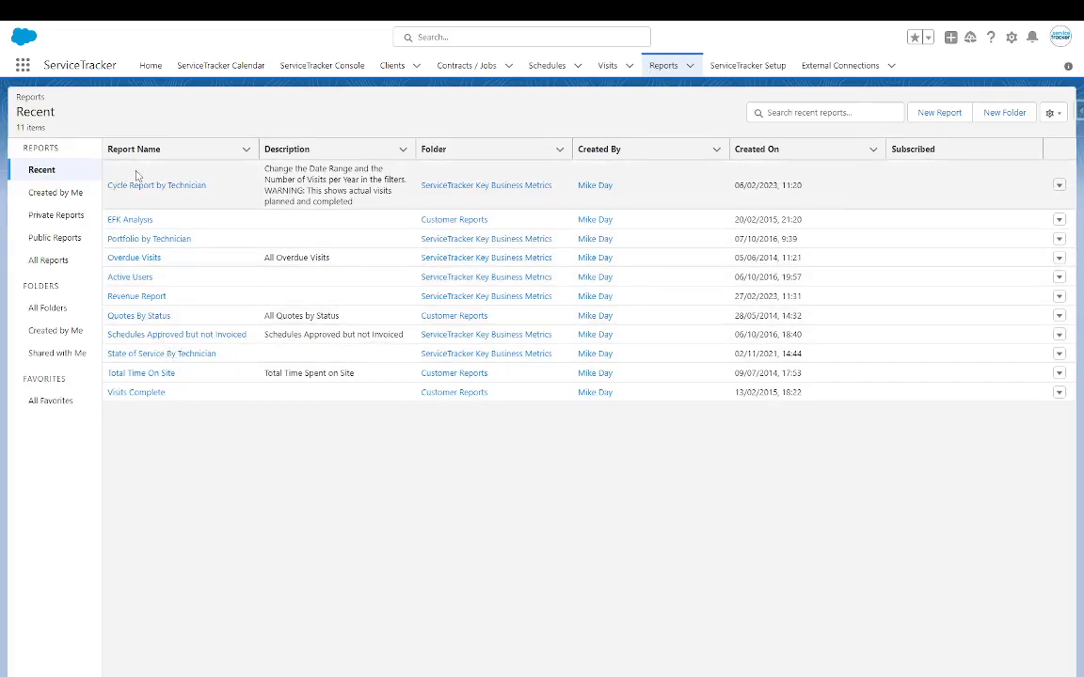
- Open the Overdue Visits report, highlight its 4,273 total, and scroll through chart and grouped table
left_click(139, 260)
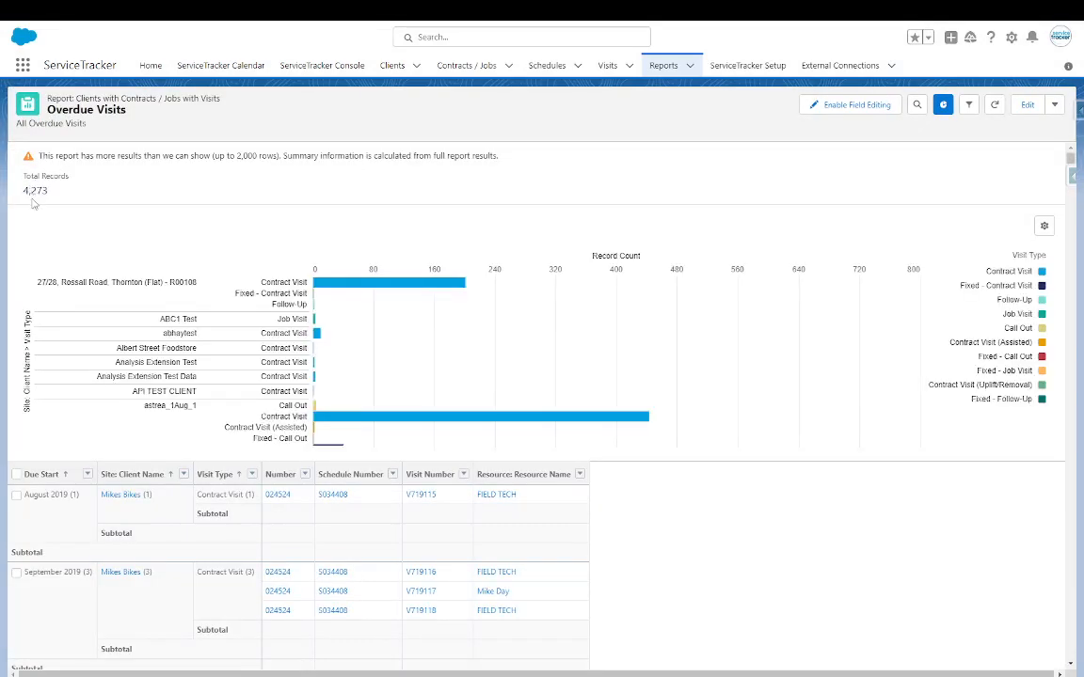
double_click(41, 191)
scroll(353, 376, "down", 5)
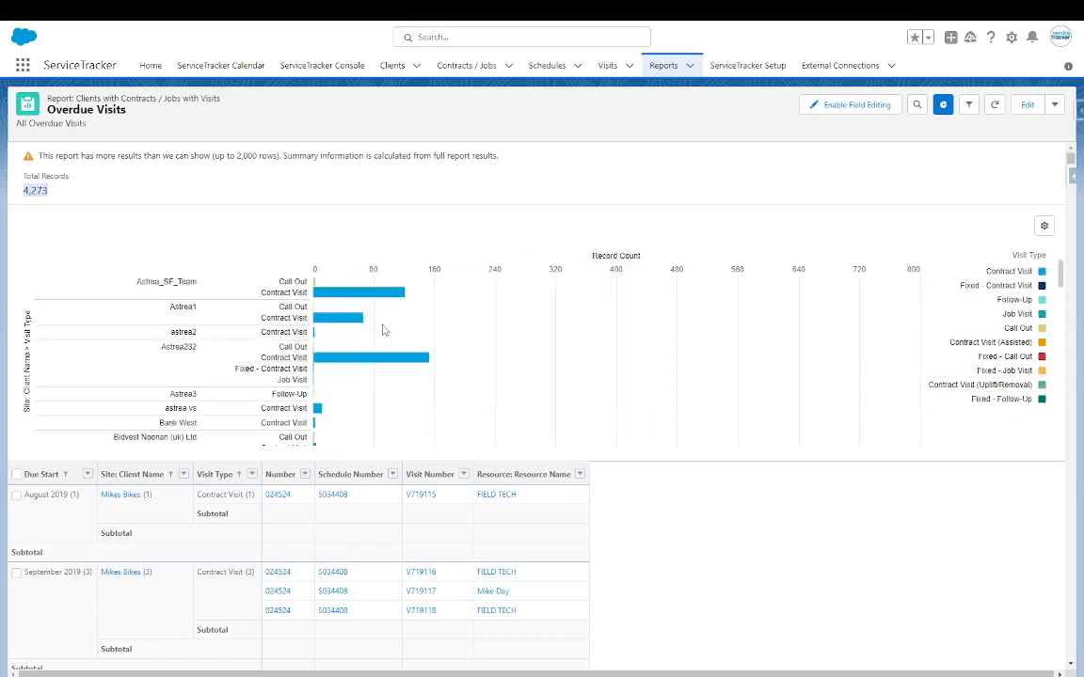
scroll(353, 395, "down", 5)
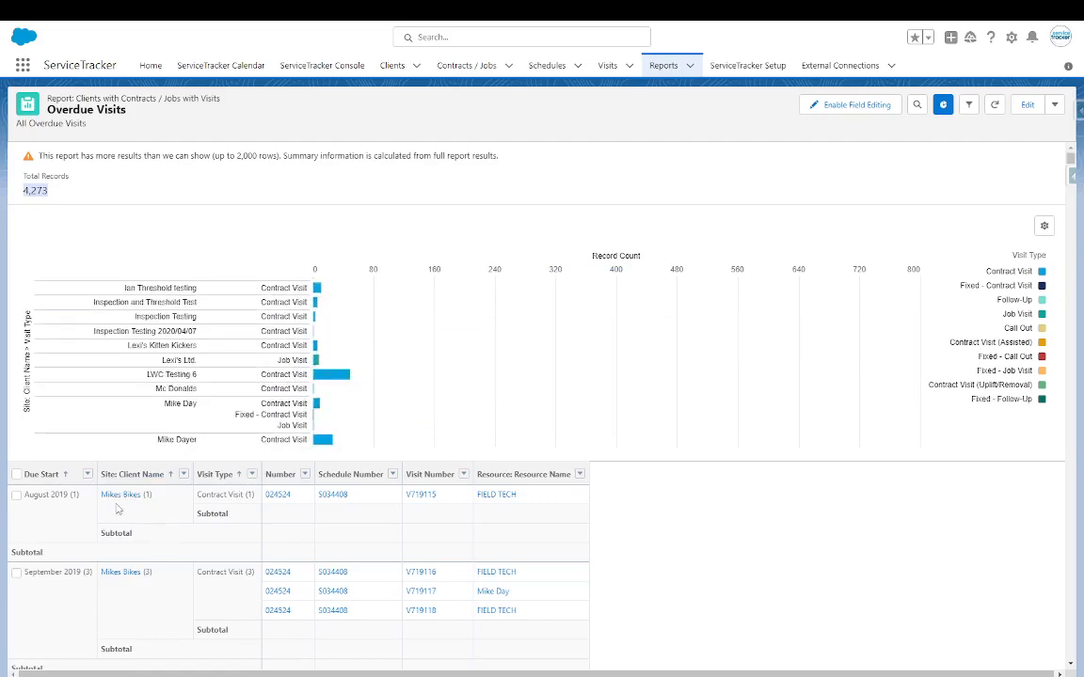
scroll(448, 499, "down", 8)
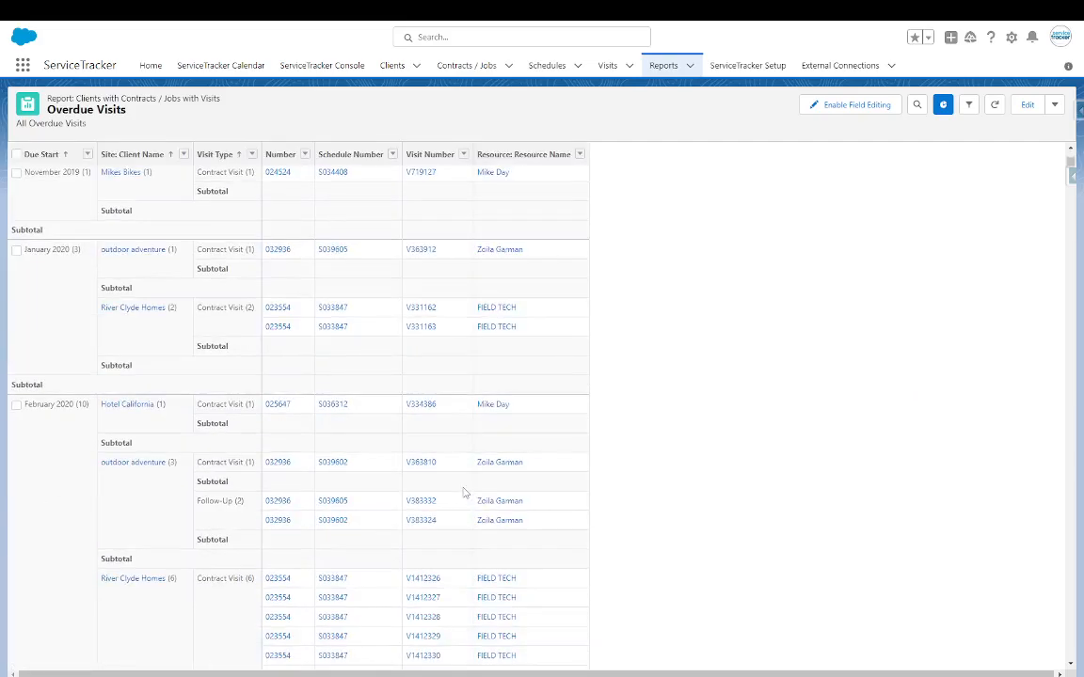
scroll(460, 491, "down", 3)
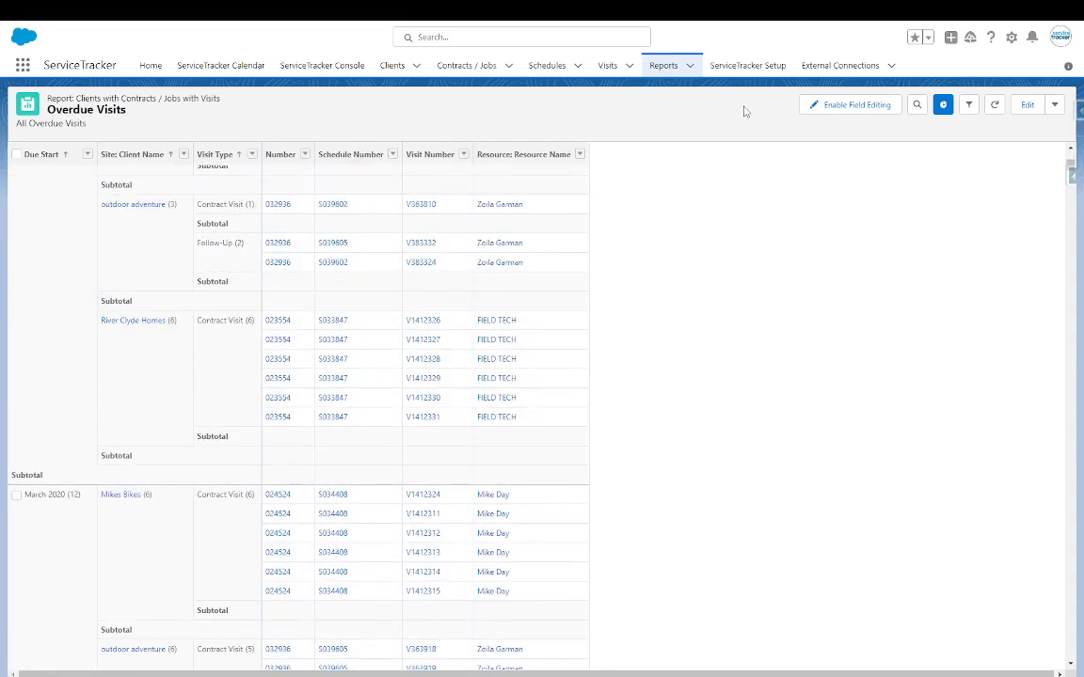
- Open ServiceTracker Setup's Custom Settings and look over Company Details and System Settings
left_click(745, 66)
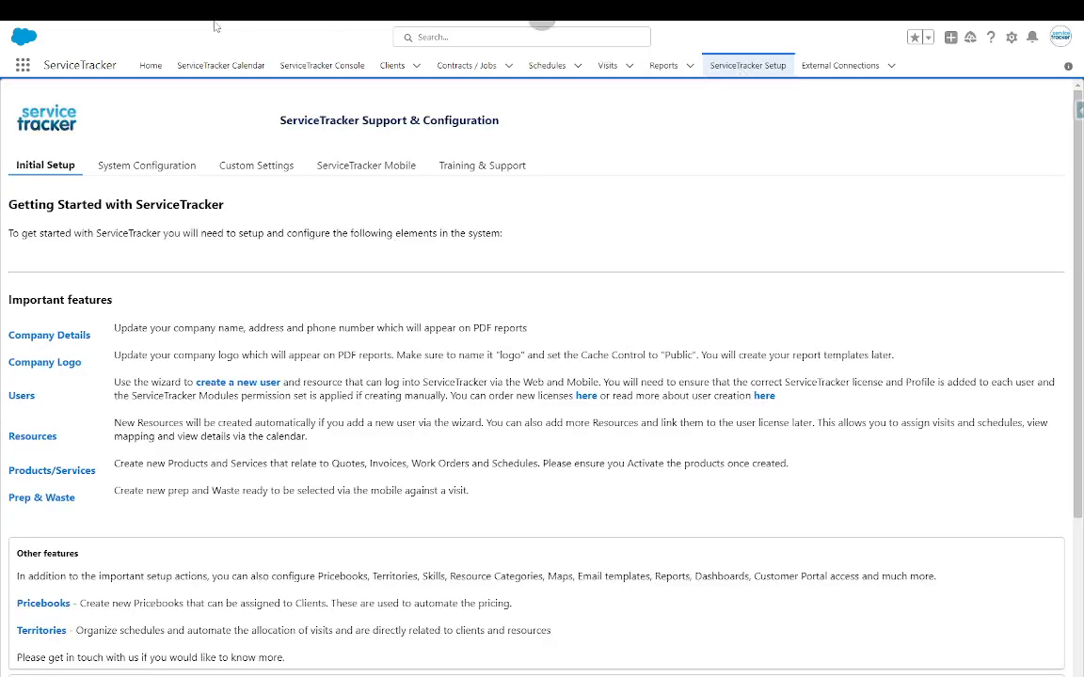
left_click(242, 164)
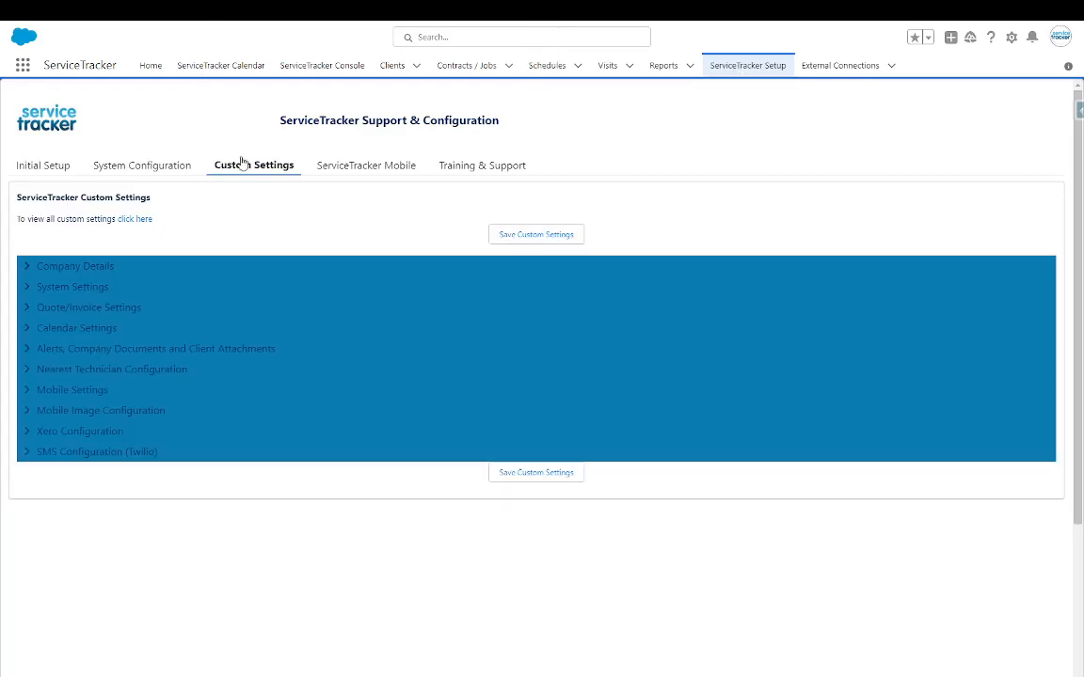
left_click(31, 271)
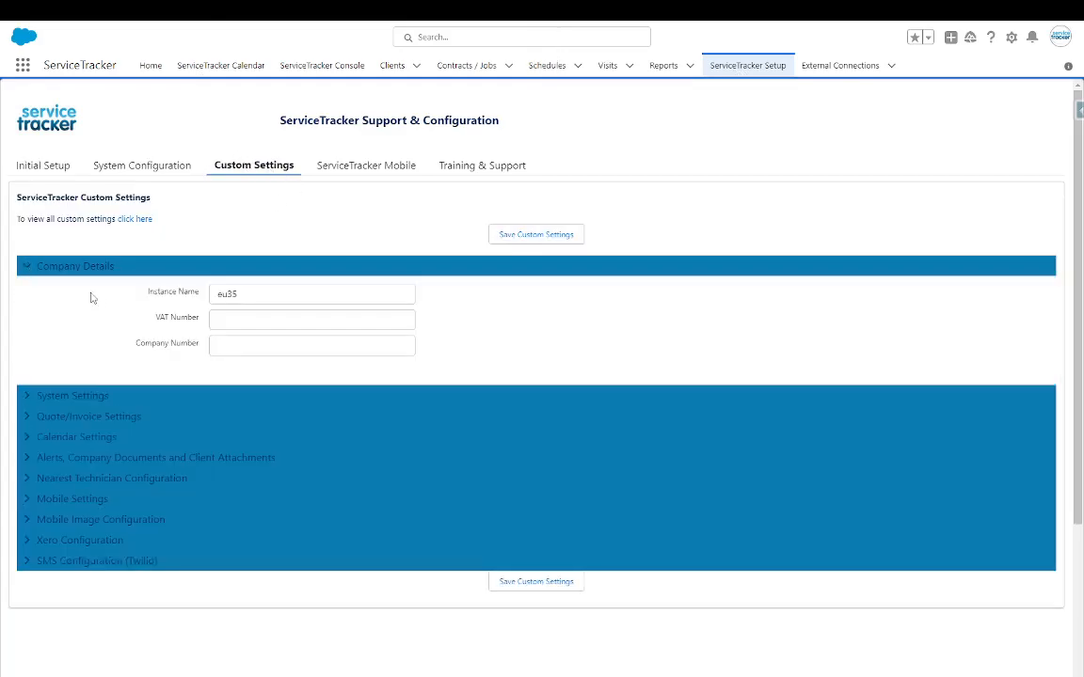
left_click(27, 269)
left_click(27, 288)
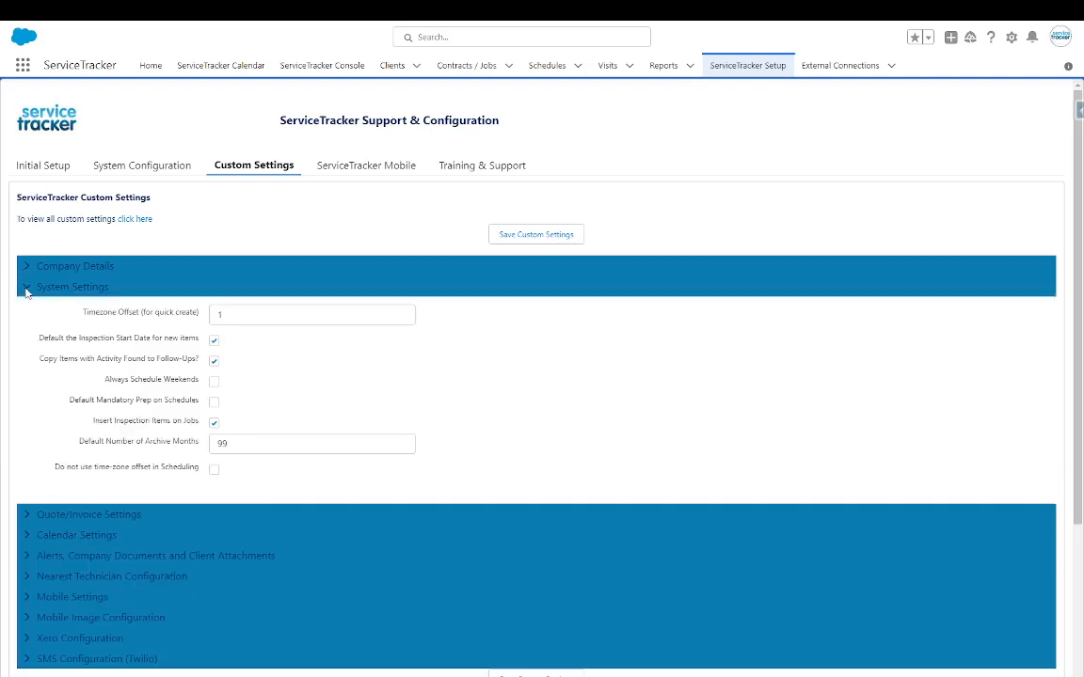
left_click(26, 289)
- Expand Mobile Settings and Xero Configuration to review their options
left_click(26, 395)
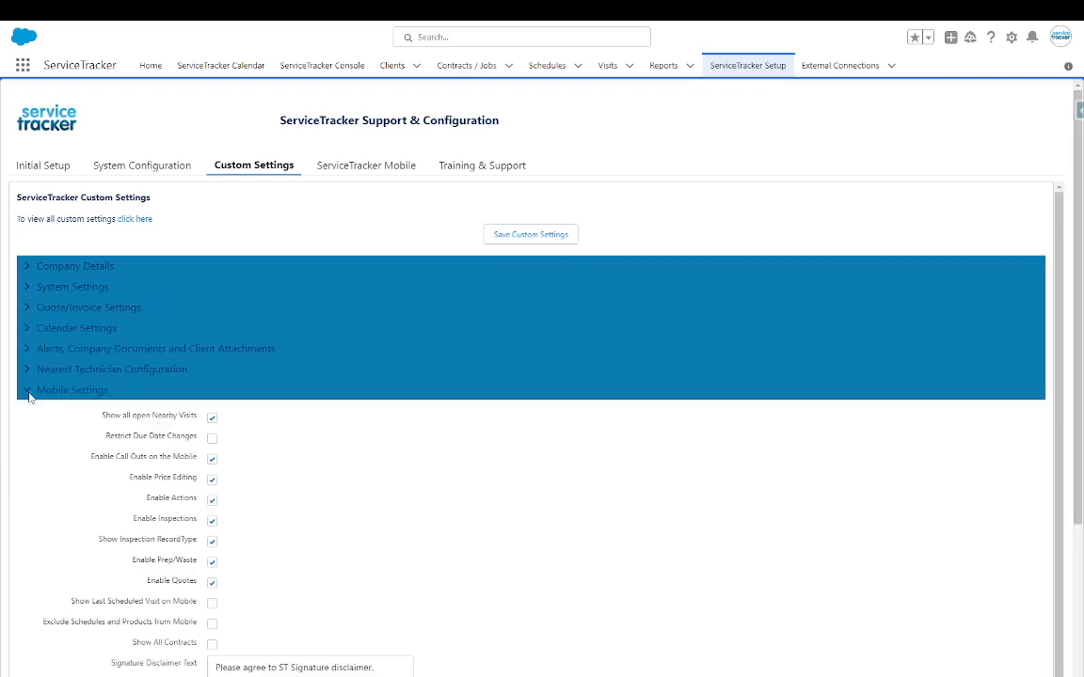
scroll(382, 380, "down", 3)
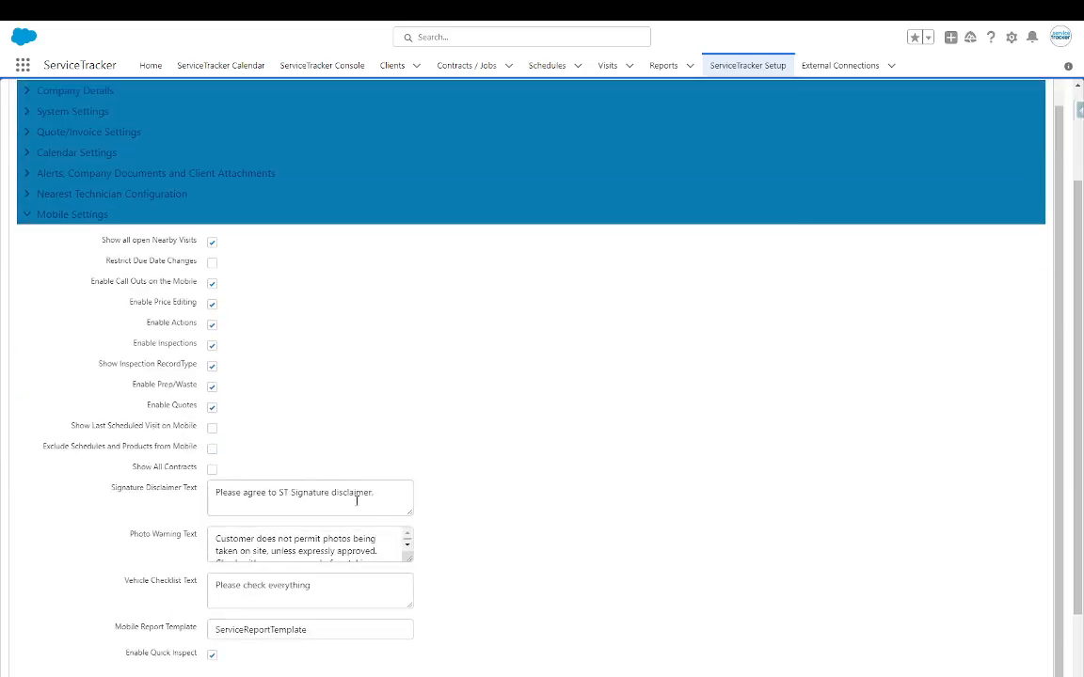
scroll(382, 519, "down", 3)
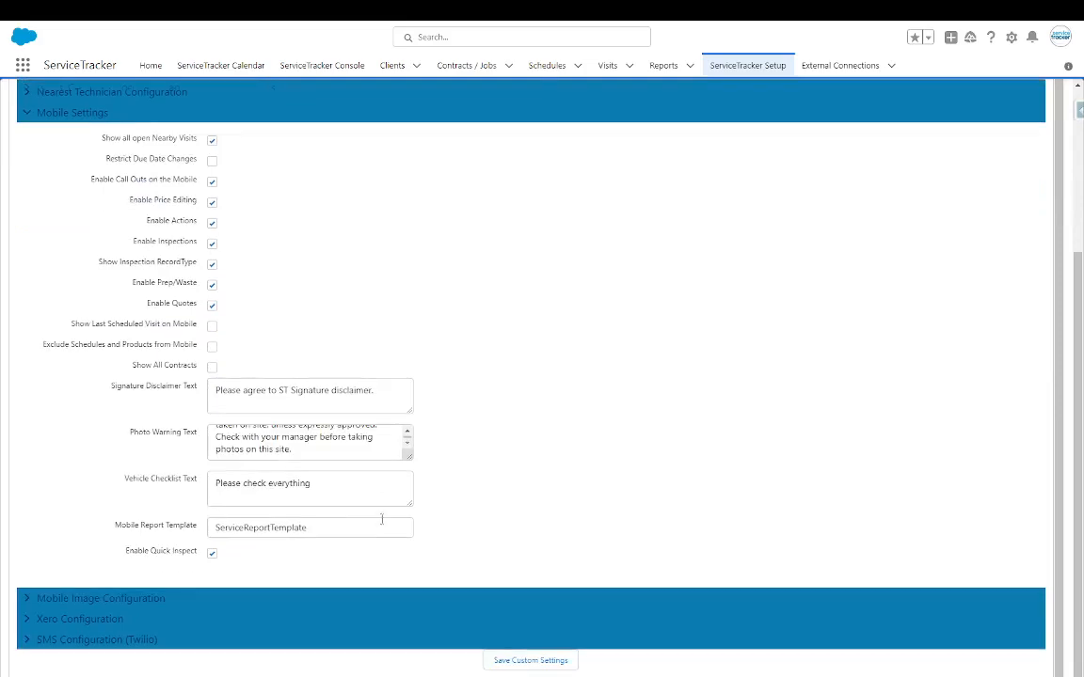
left_click(26, 620)
scroll(353, 508, "down", 3)
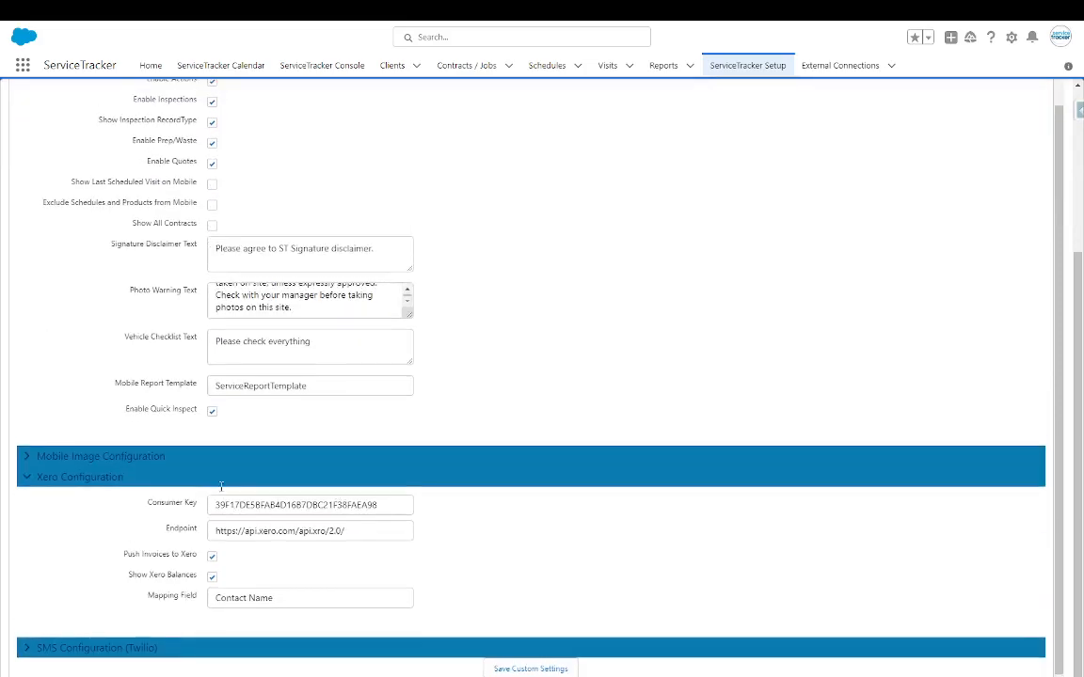
scroll(221, 486, "up", 3)
scroll(692, 230, "up", 3)
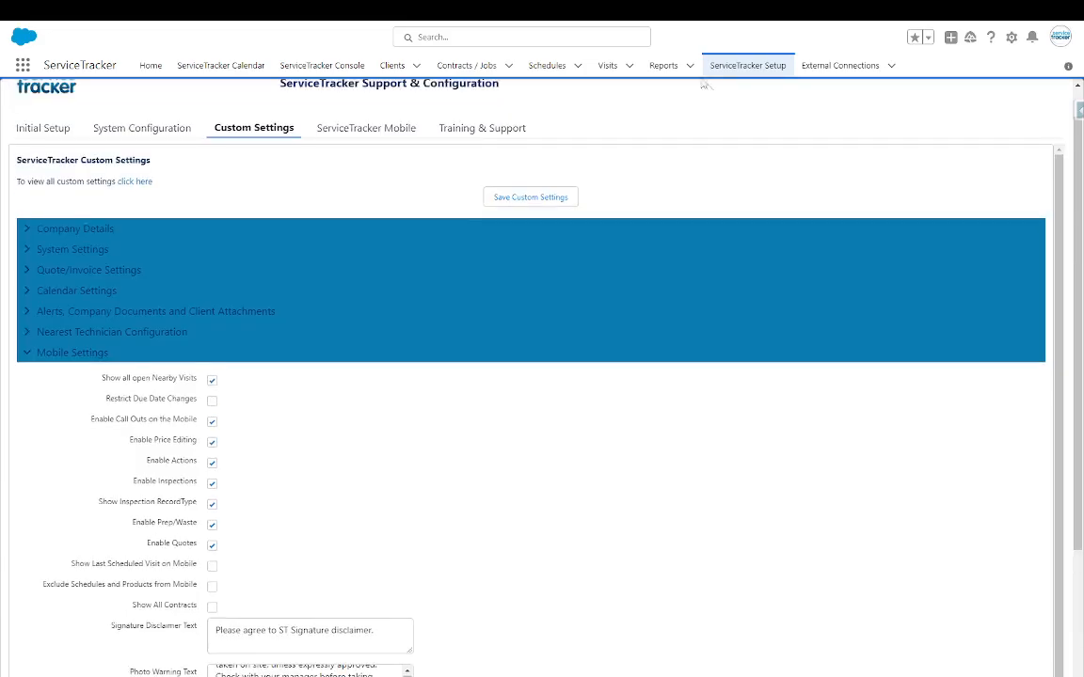
scroll(392, 110, "up", 1)
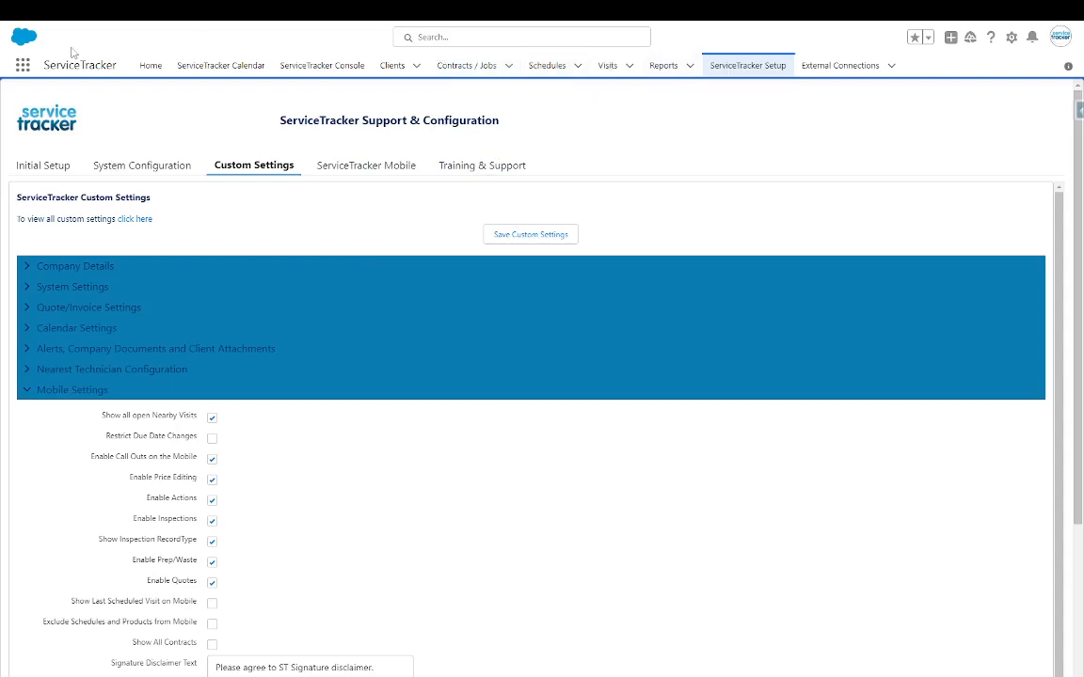
- Run a global search for 'Mikes' and scroll through the matching clients, attachments and quotes
left_click(471, 38)
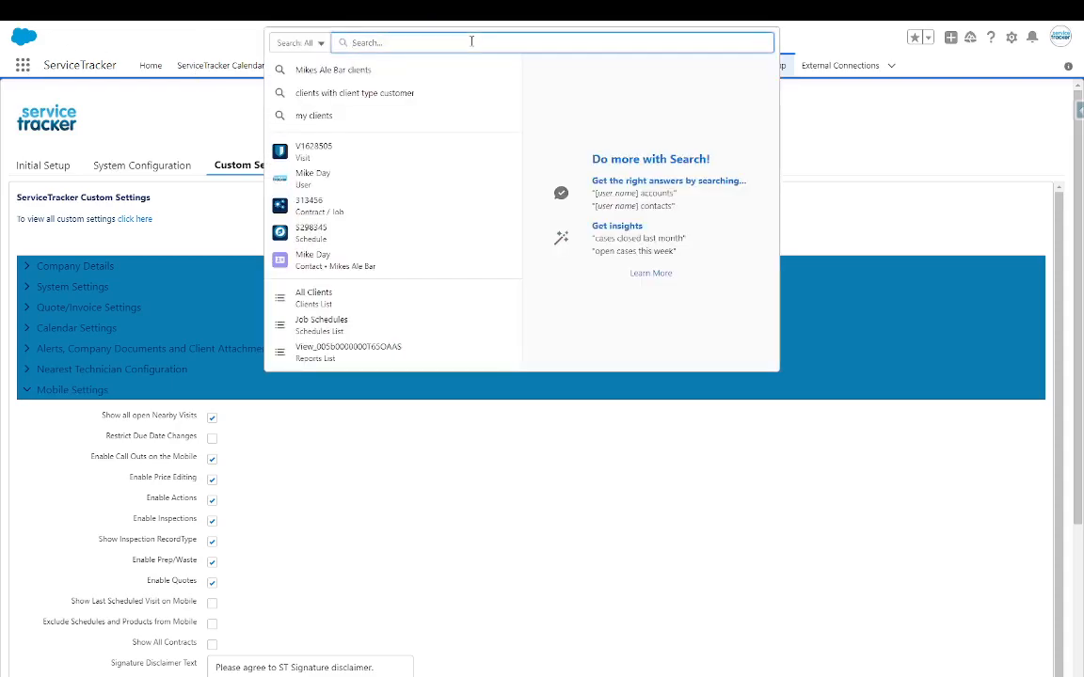
type("Mikes")
key("Return")
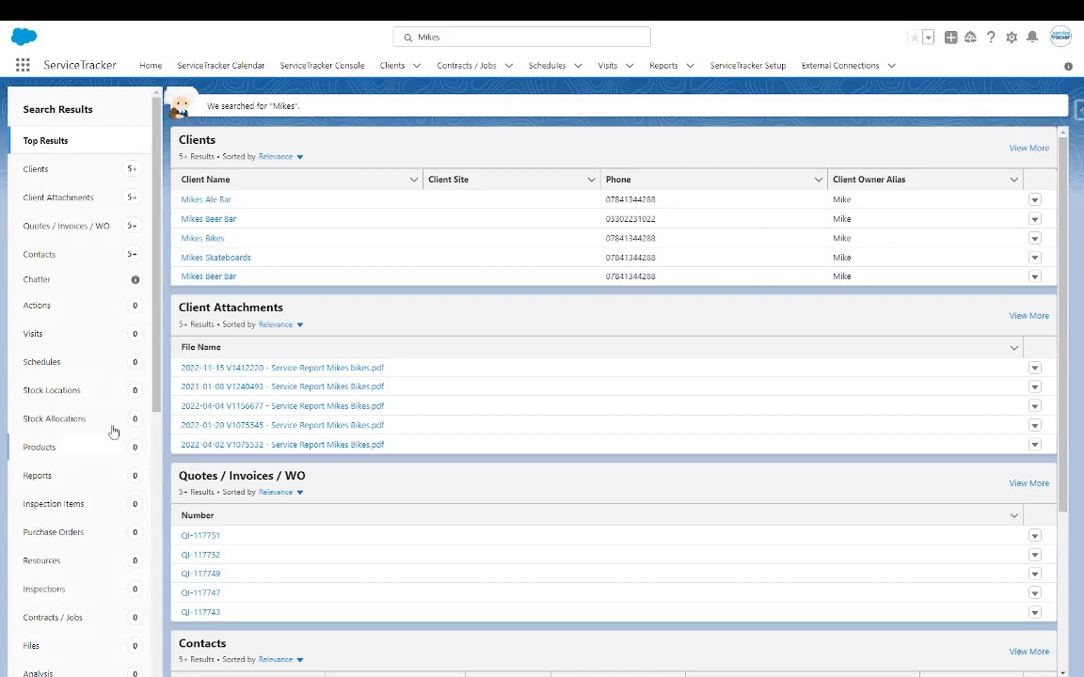
scroll(154, 372, "down", 1)
left_click_drag(154, 372, 161, 264)
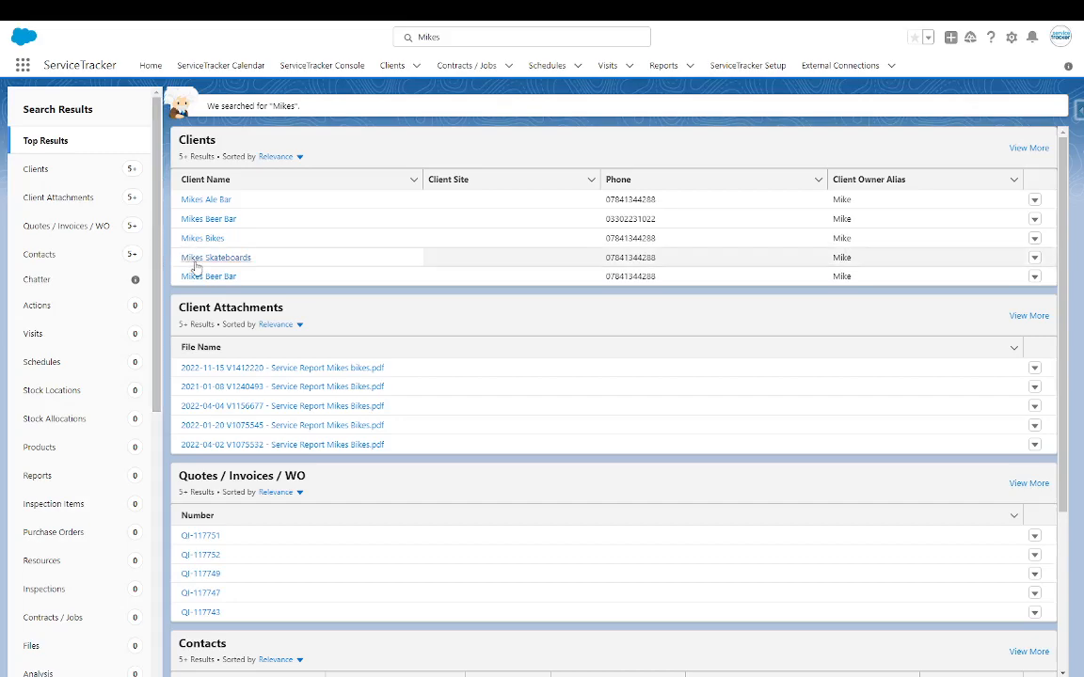
- Change the search term to 'Pest' and scroll through the visits, clients, schedules and other results
left_click(395, 39)
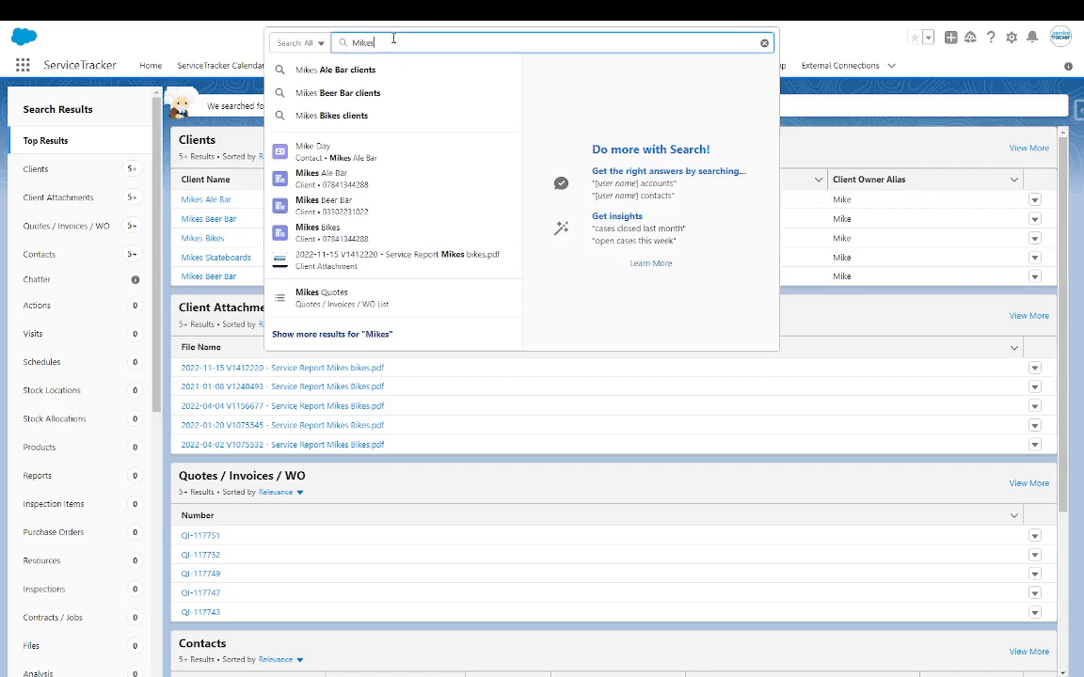
key("BackSpace")
key("BackSpace")
key("BackSpace")
key("BackSpace")
key("BackSpace")
type("Pest")
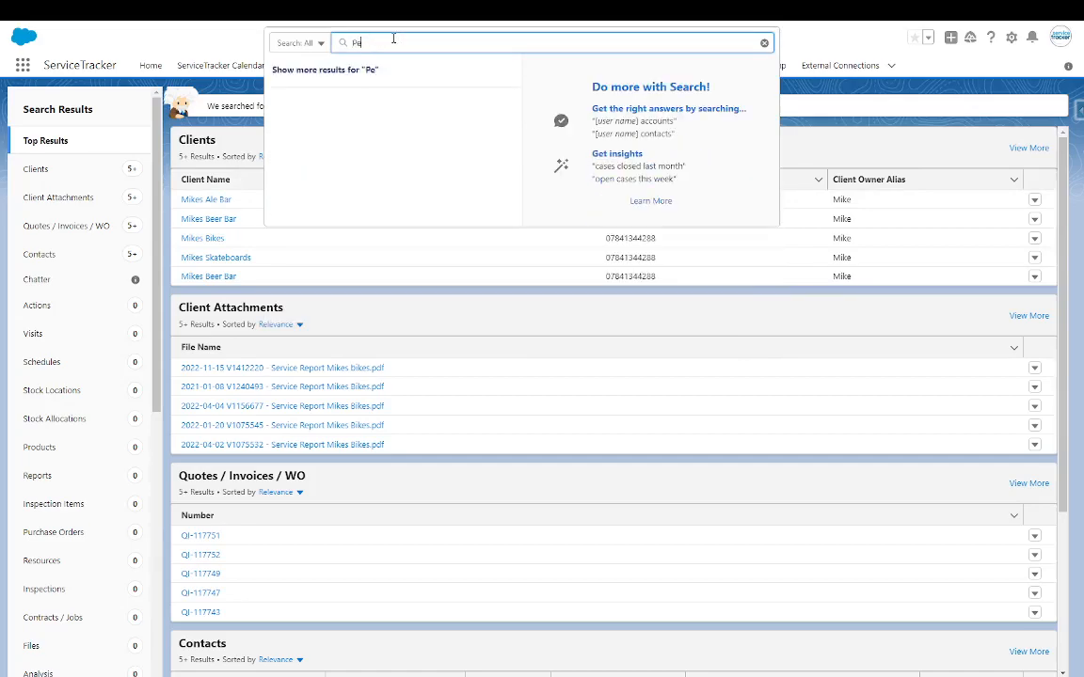
key("Return")
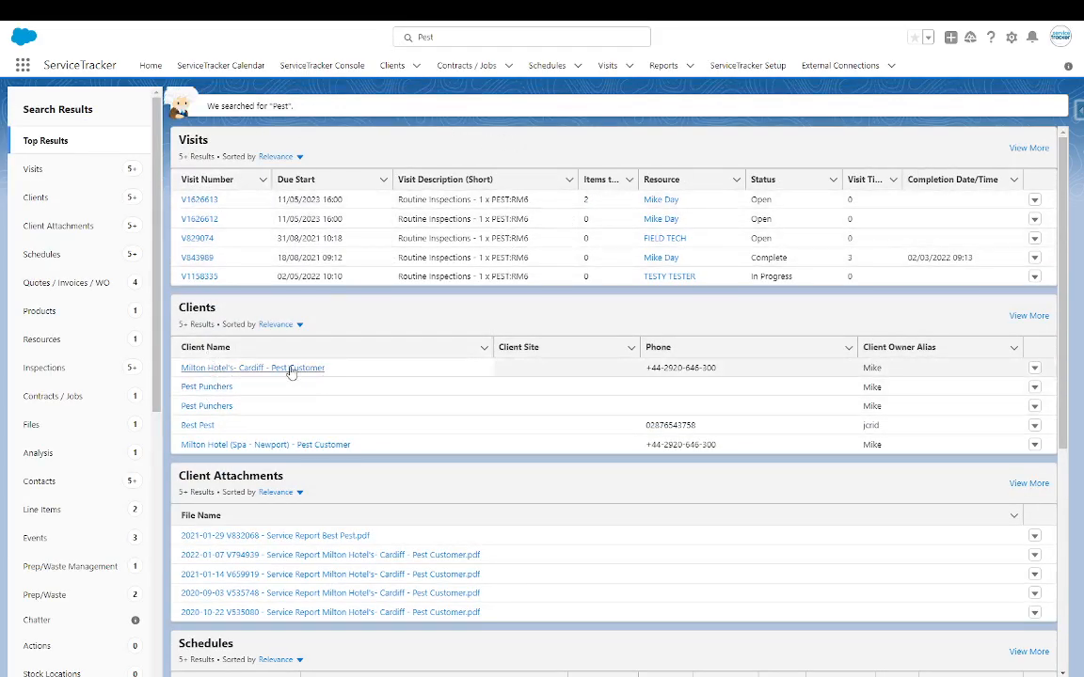
scroll(301, 339, "down", 3)
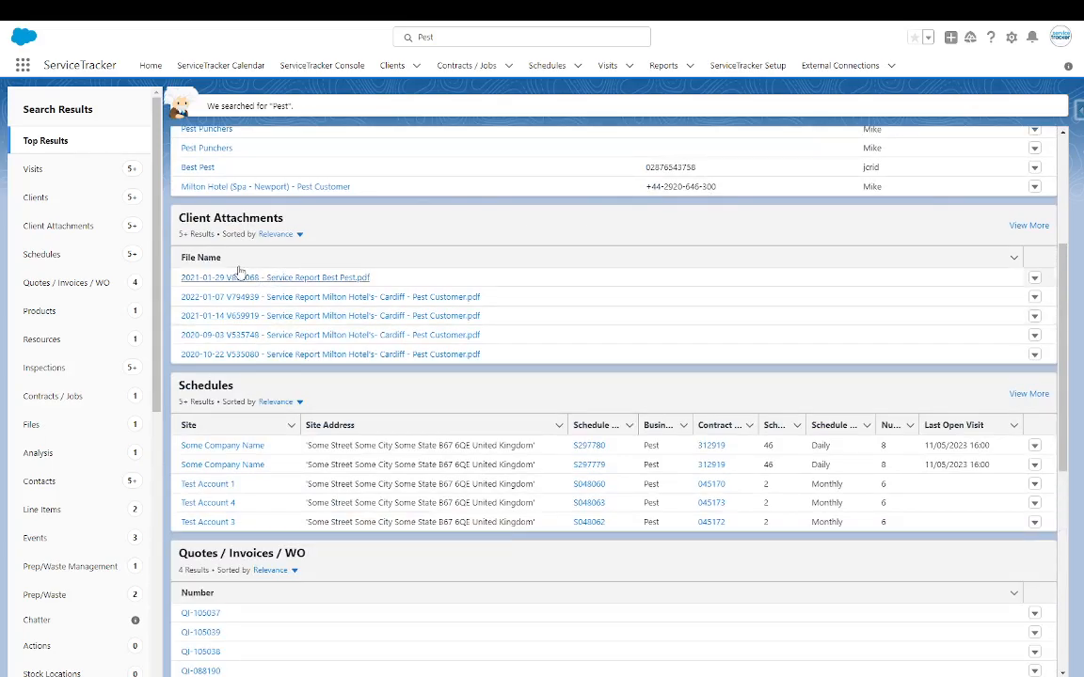
scroll(527, 309, "down", 1)
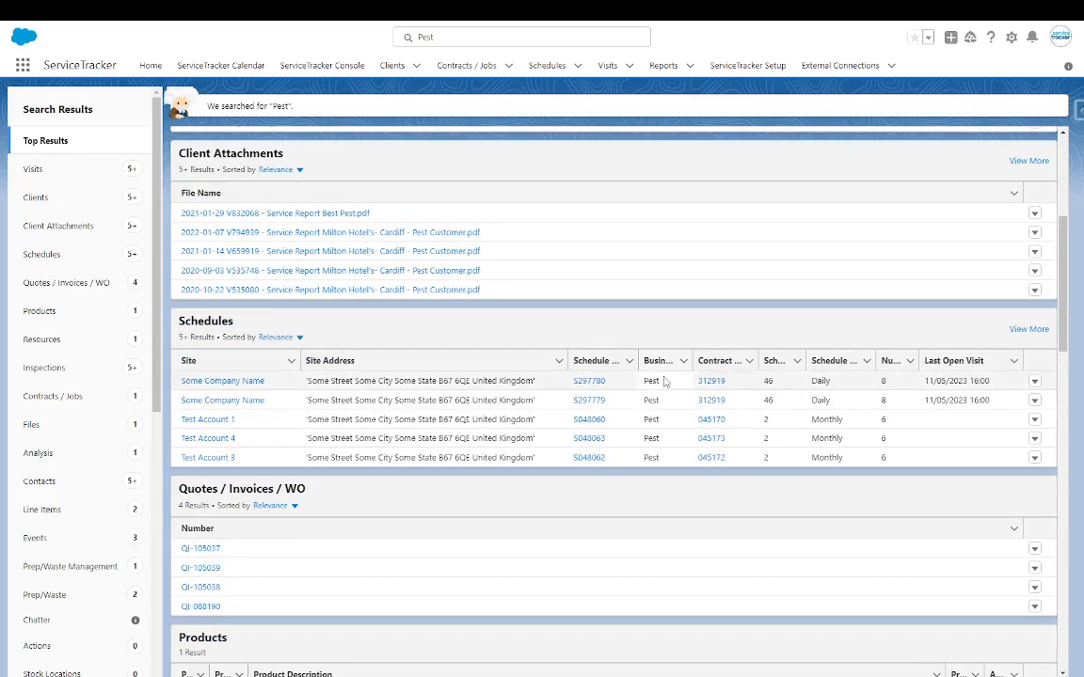
scroll(294, 376, "down", 2)
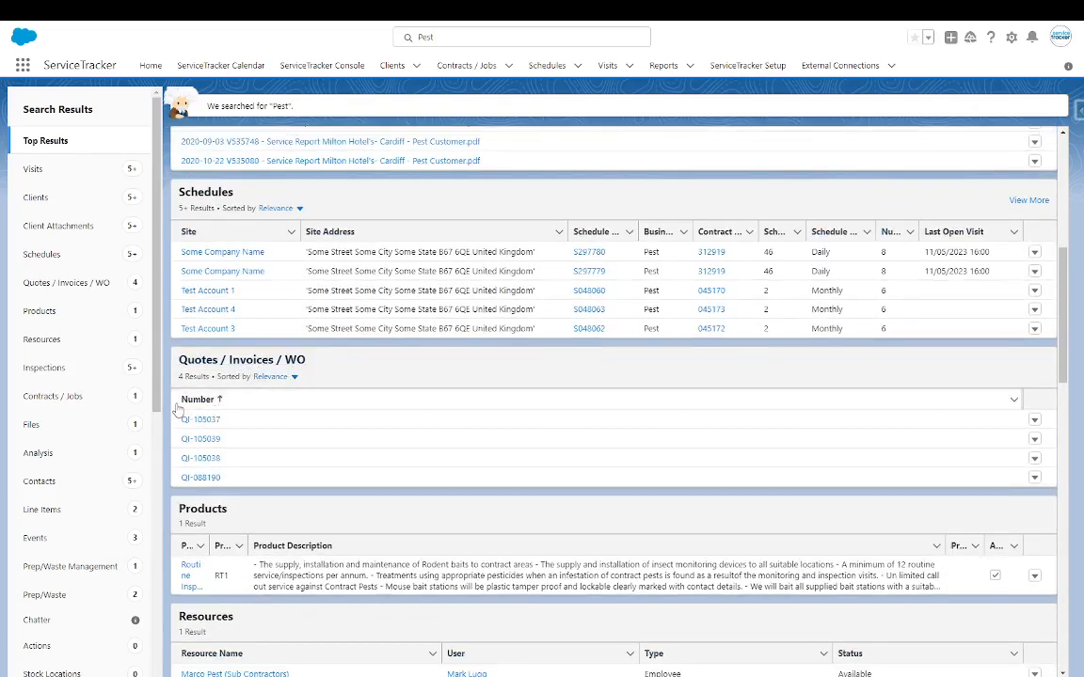
scroll(224, 420, "down", 1)
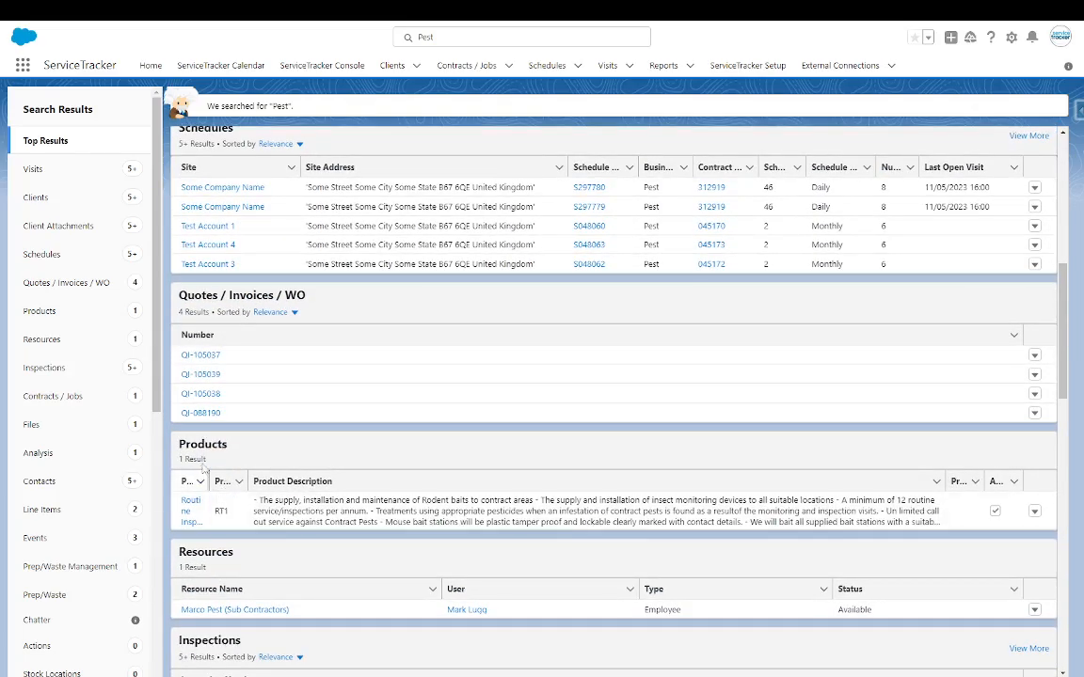
scroll(198, 470, "down", 3)
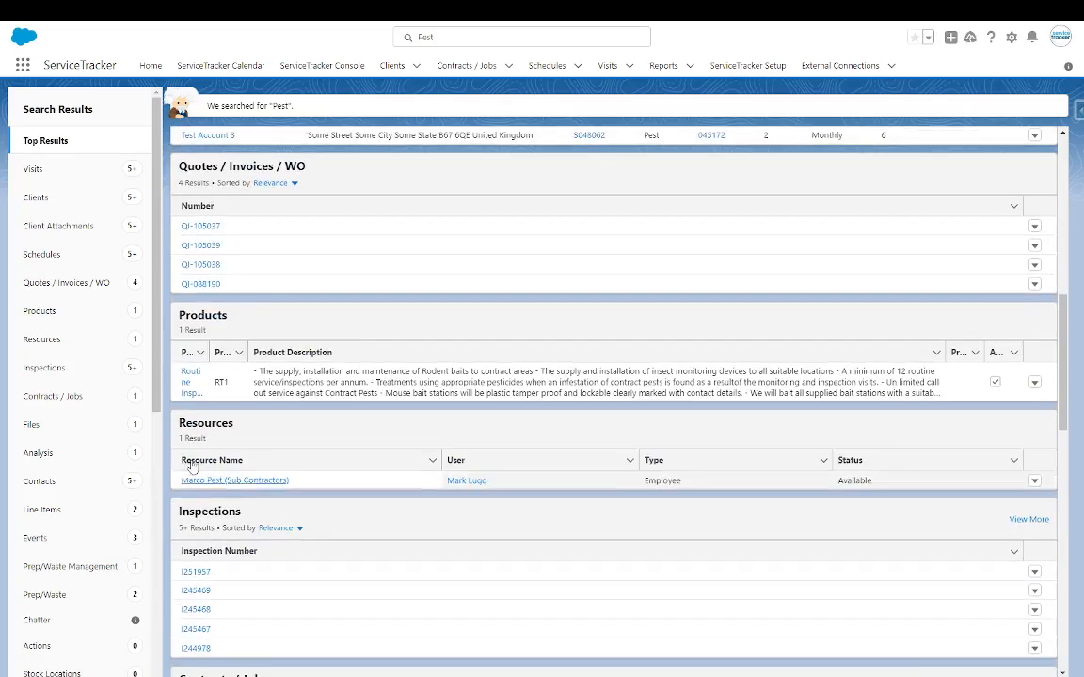
scroll(252, 537, "down", 15)
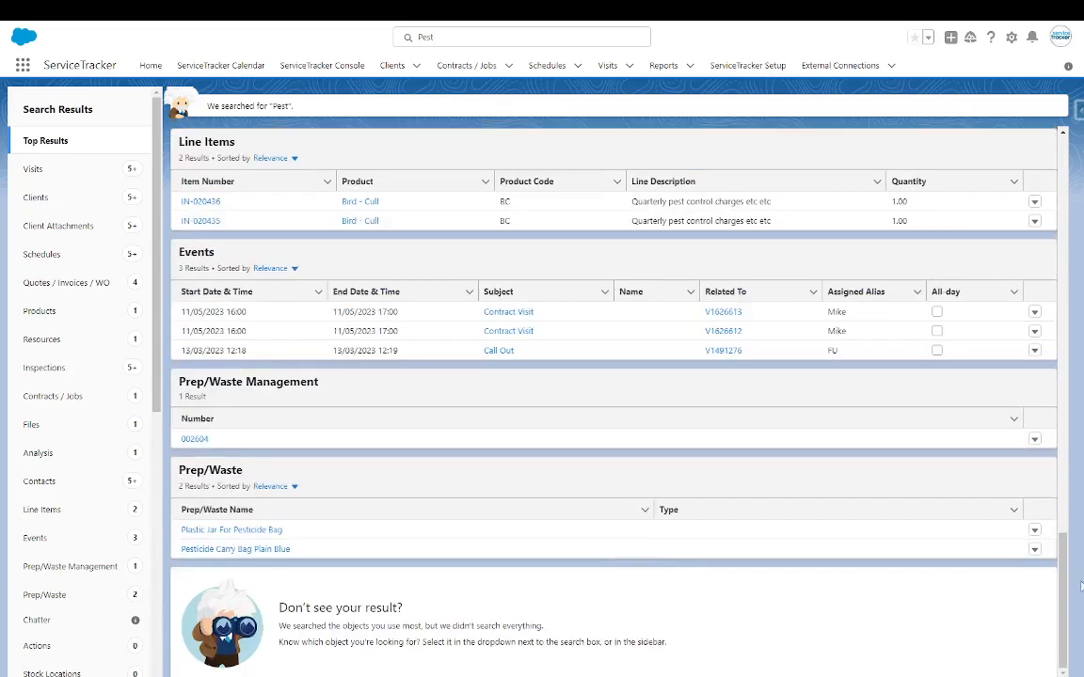
left_click_drag(1065, 590, 1053, 170)
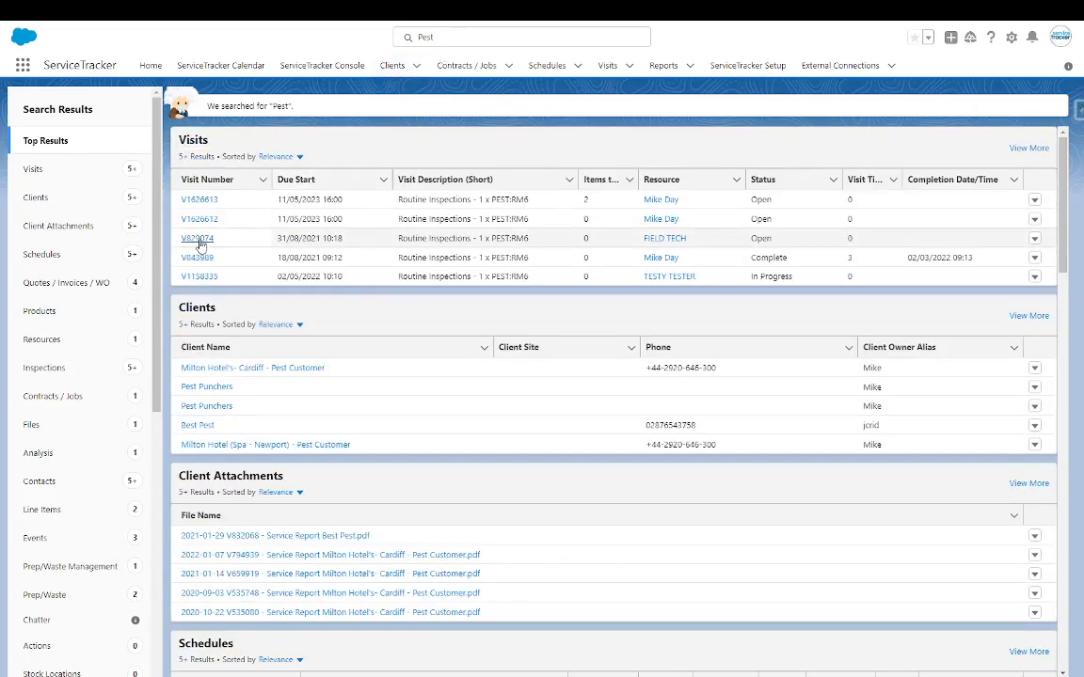
- Open the Milton Hotel's- Cardiff - Pest Customer client record and scroll to Important Information
left_click(235, 368)
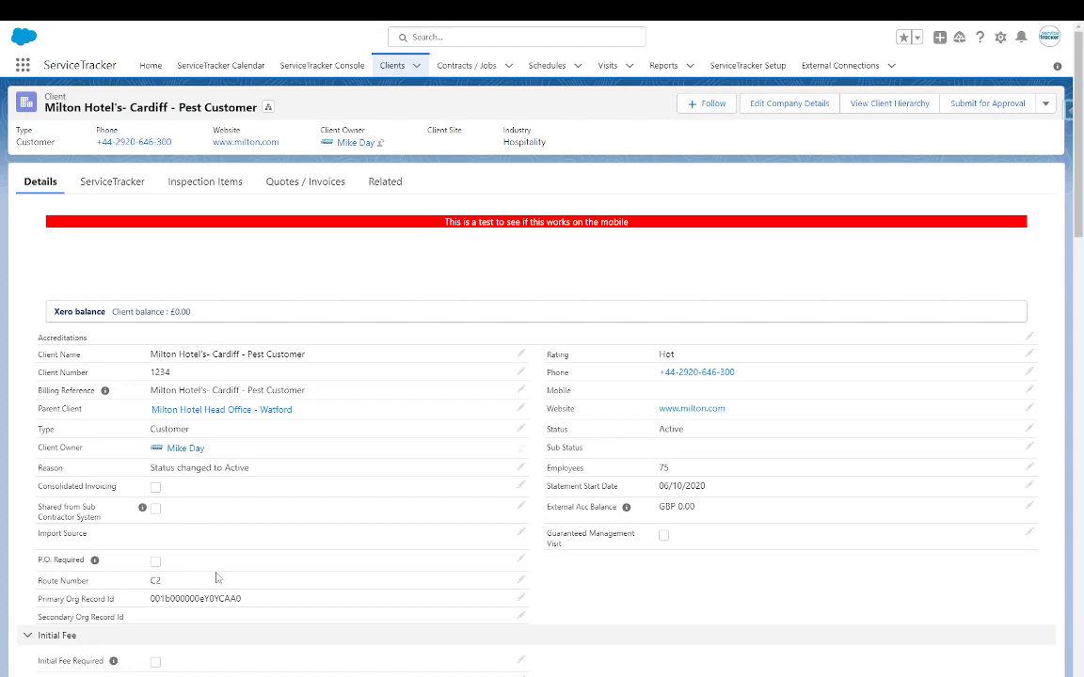
scroll(571, 475, "down", 1)
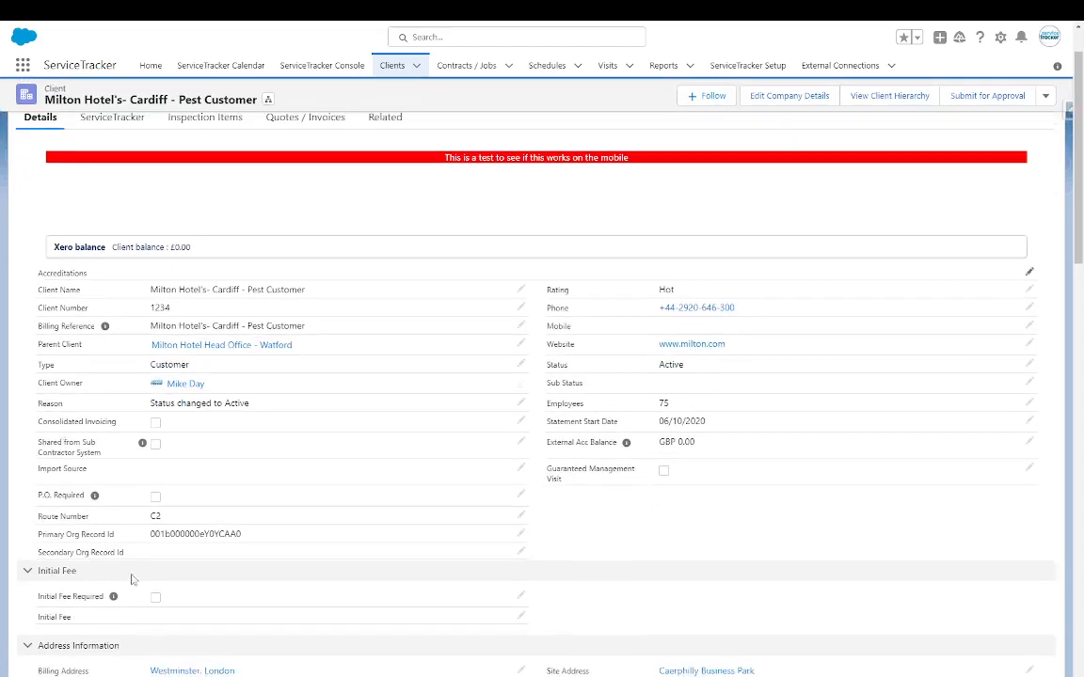
scroll(419, 471, "down", 3)
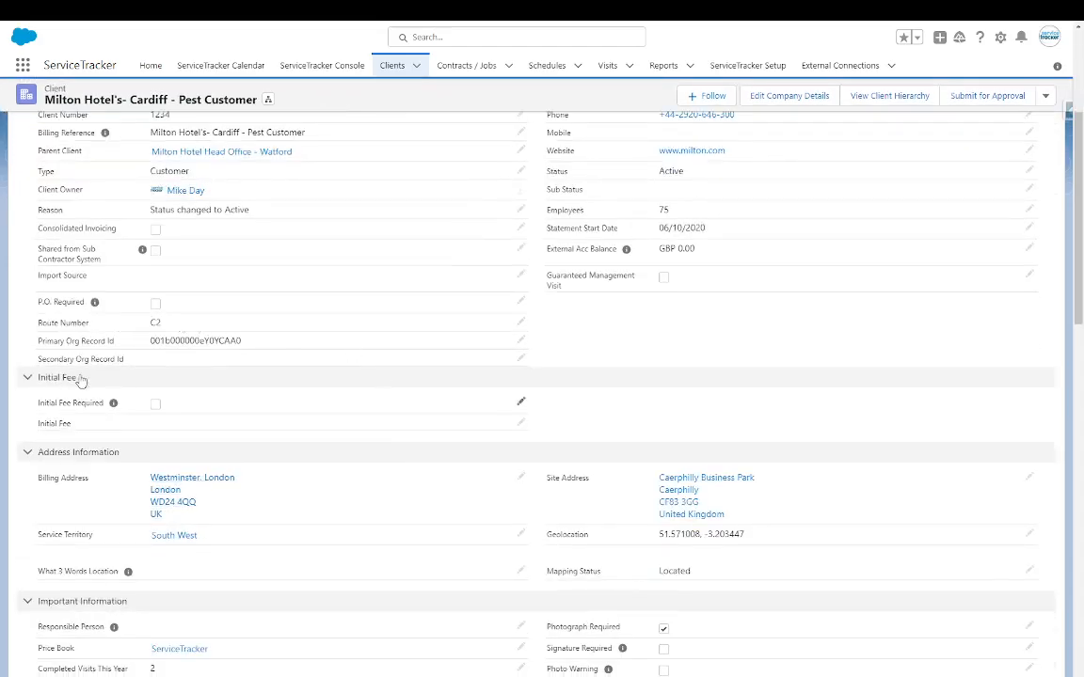
scroll(377, 428, "down", 2)
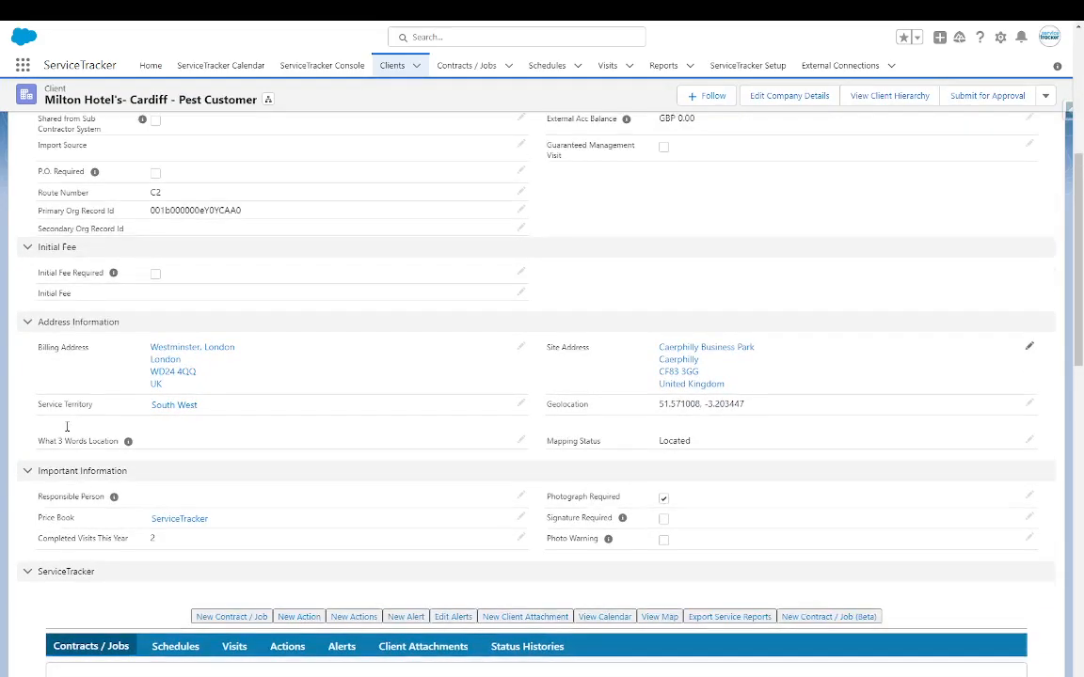
scroll(715, 470, "down", 4)
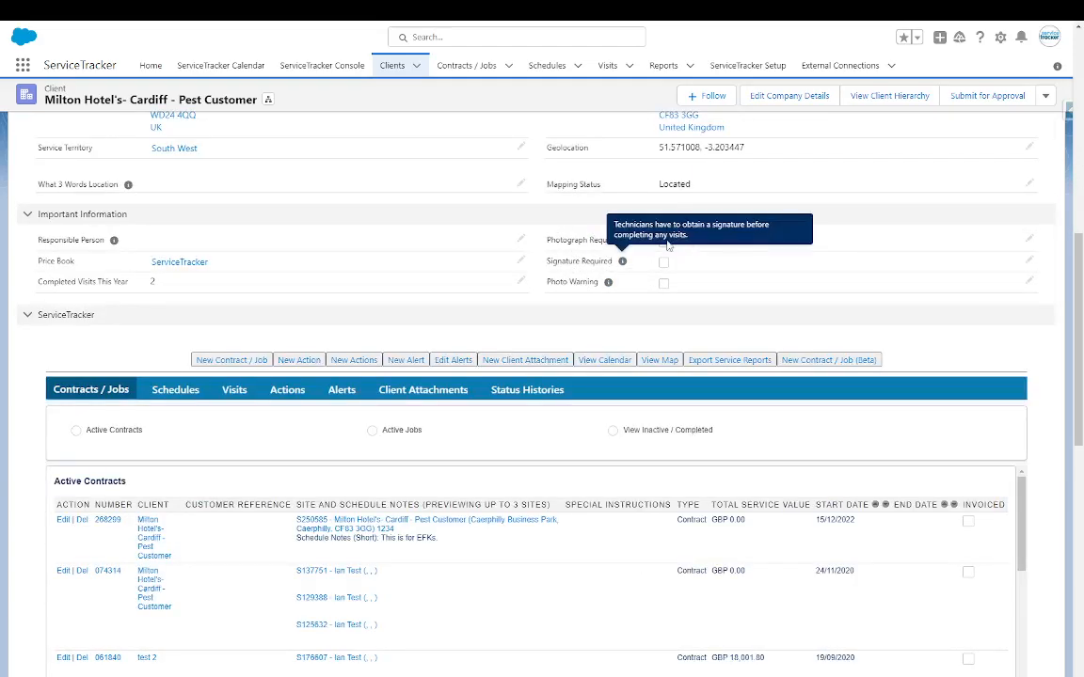
- Inline-edit the client record and tick the Signature Required checkbox
double_click(663, 273)
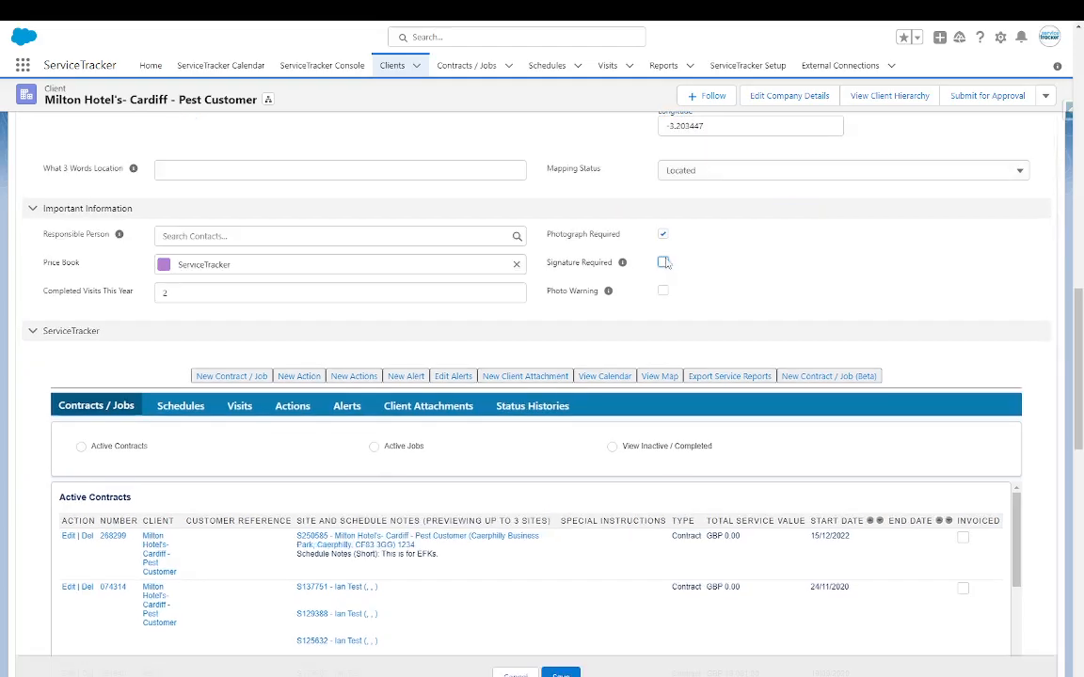
left_click(662, 275)
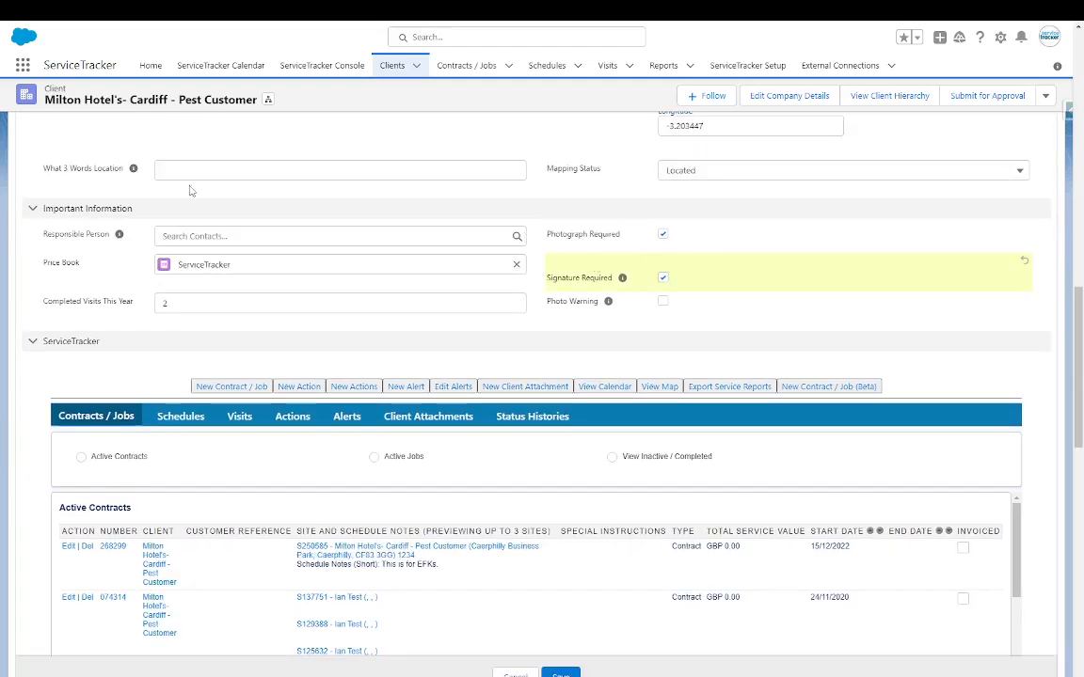
scroll(79, 386, "down", 2)
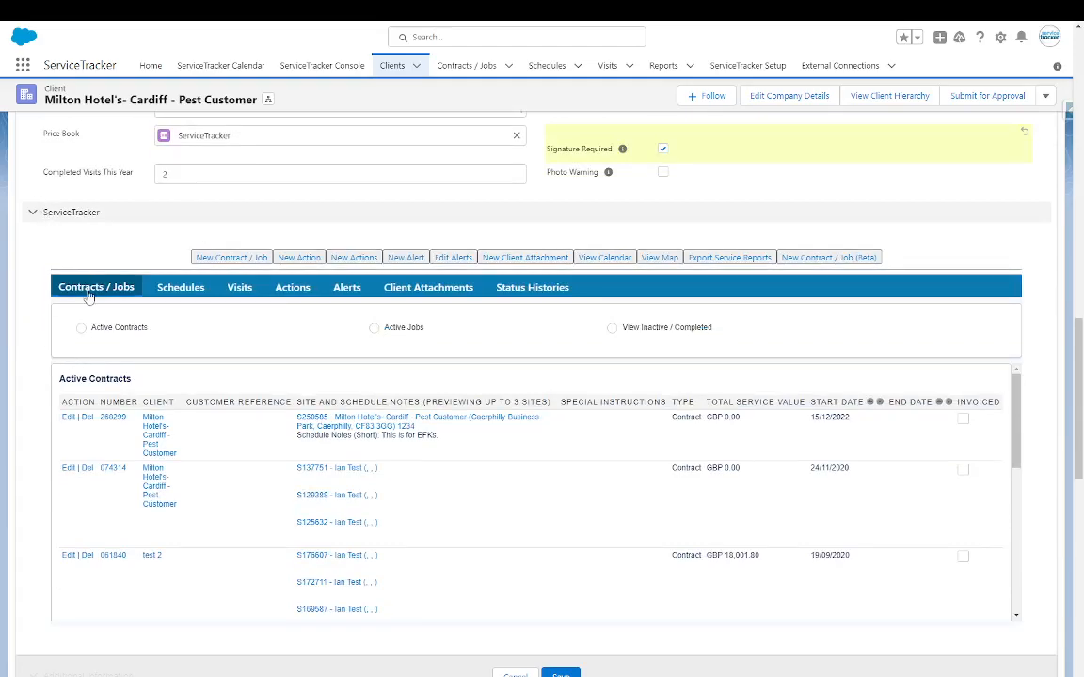
- Look through the client's Schedules, Visits, Actions, Alerts and Client Attachments lists
left_click(180, 287)
left_click(239, 287)
left_click(293, 289)
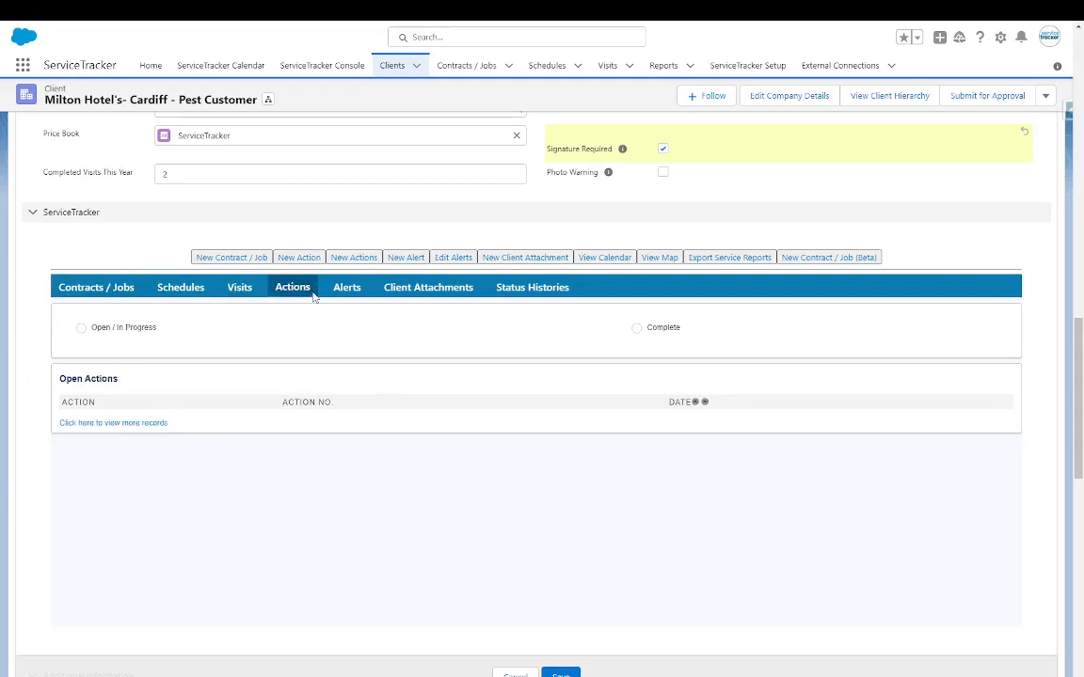
left_click(346, 290)
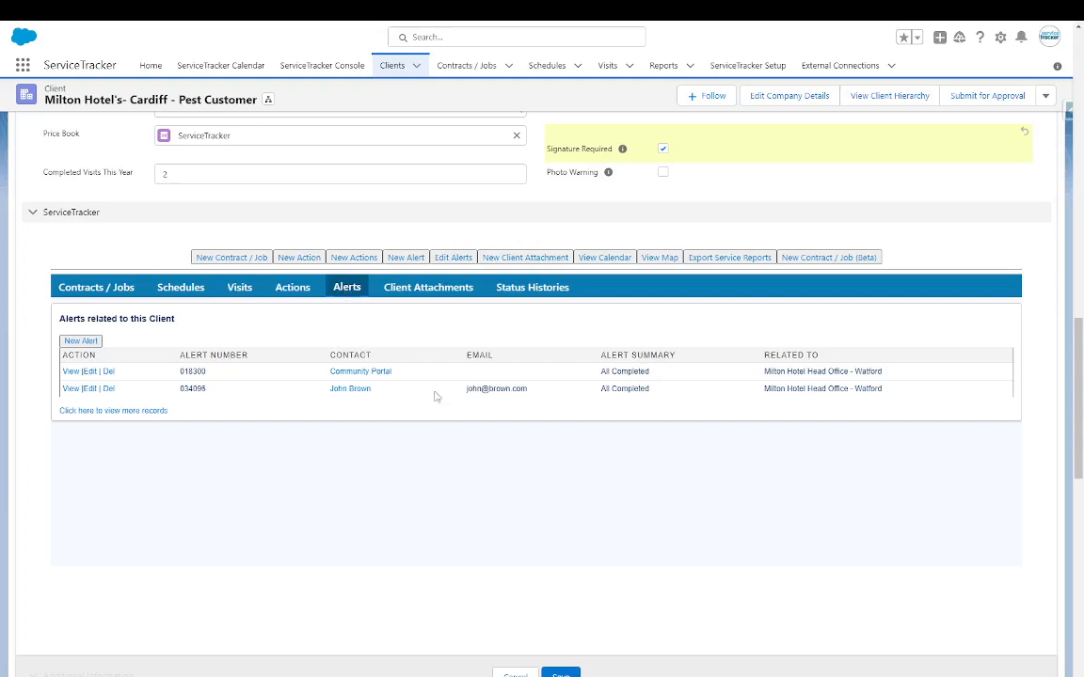
left_click(393, 287)
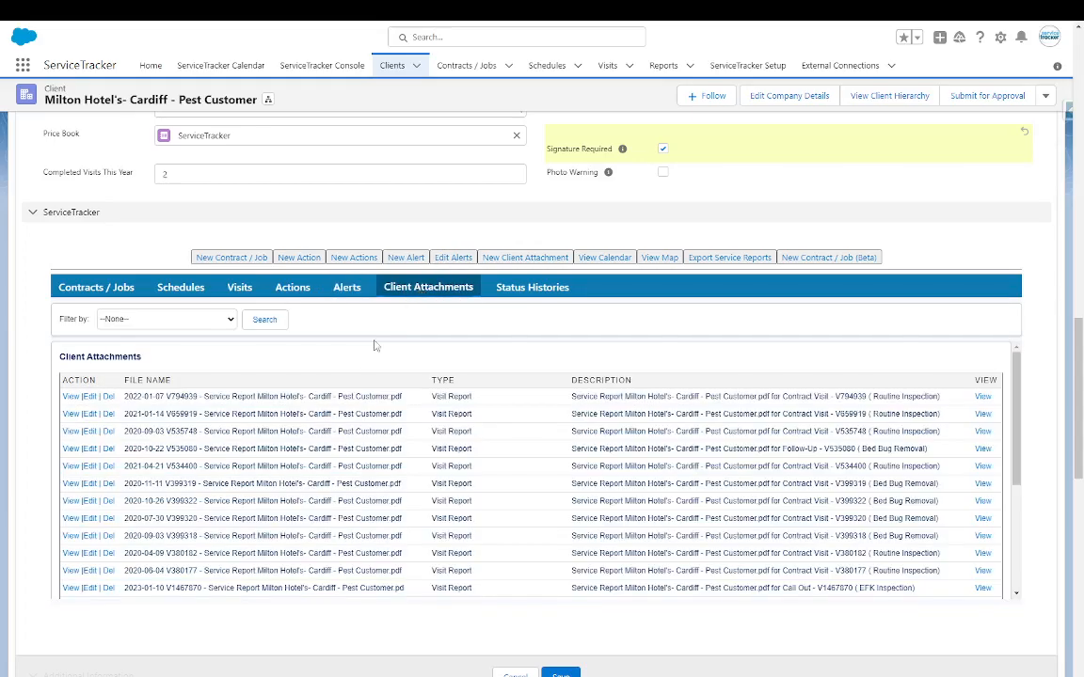
scroll(235, 489, "down", 5)
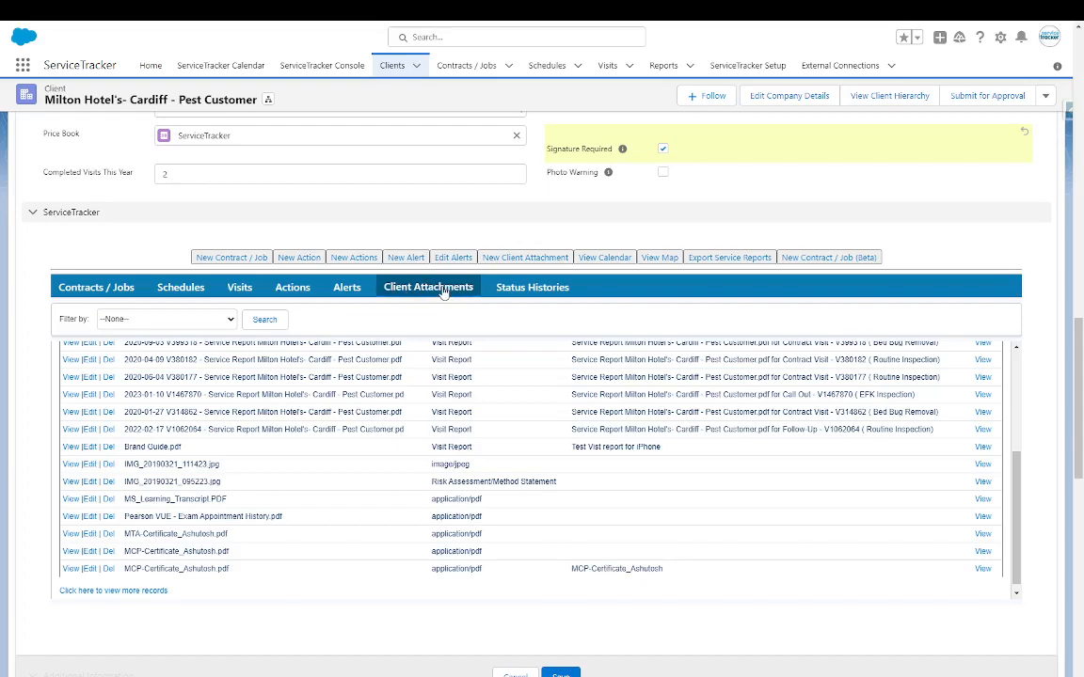
- Filter the client's visits to Complete and scroll across the visits table
left_click(238, 291)
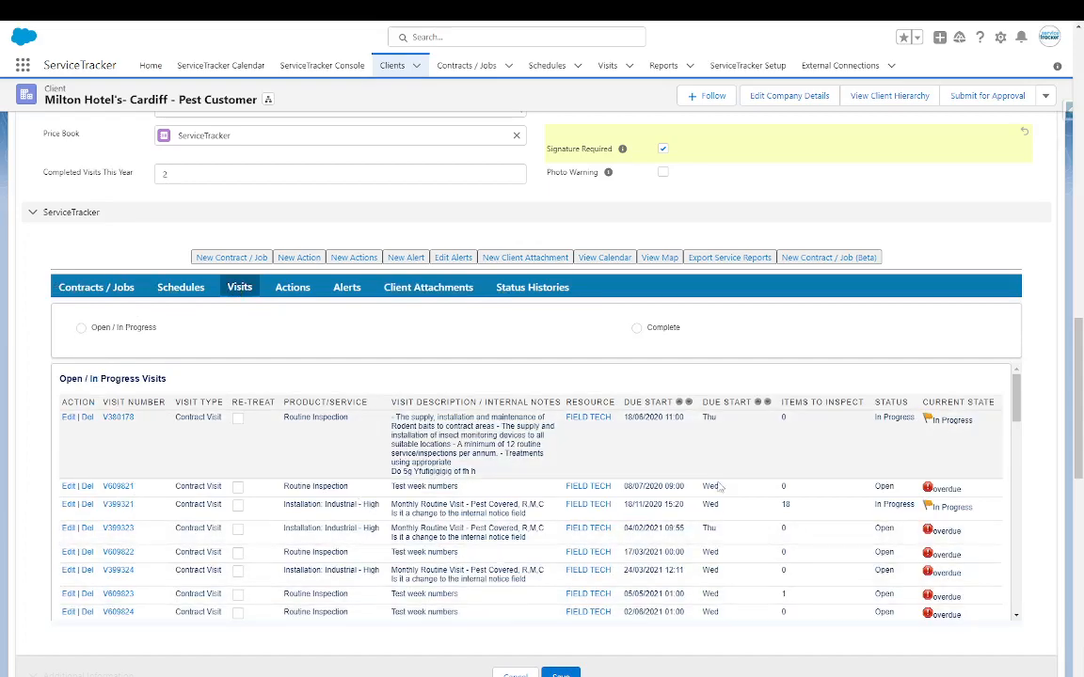
left_click(637, 328)
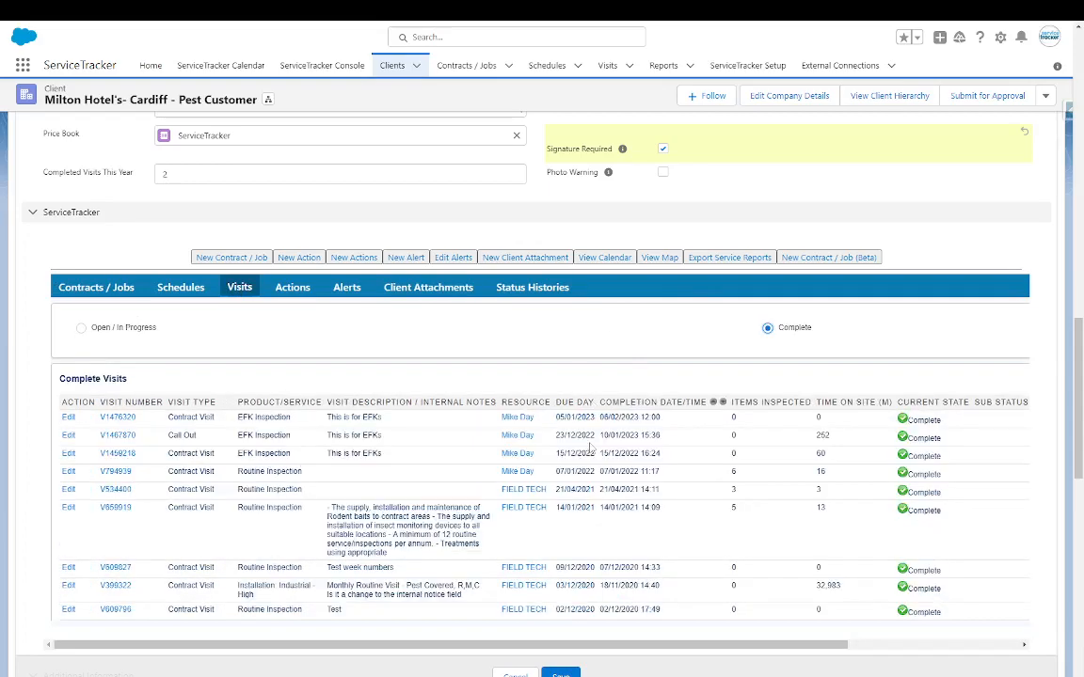
scroll(585, 605, "down", 5)
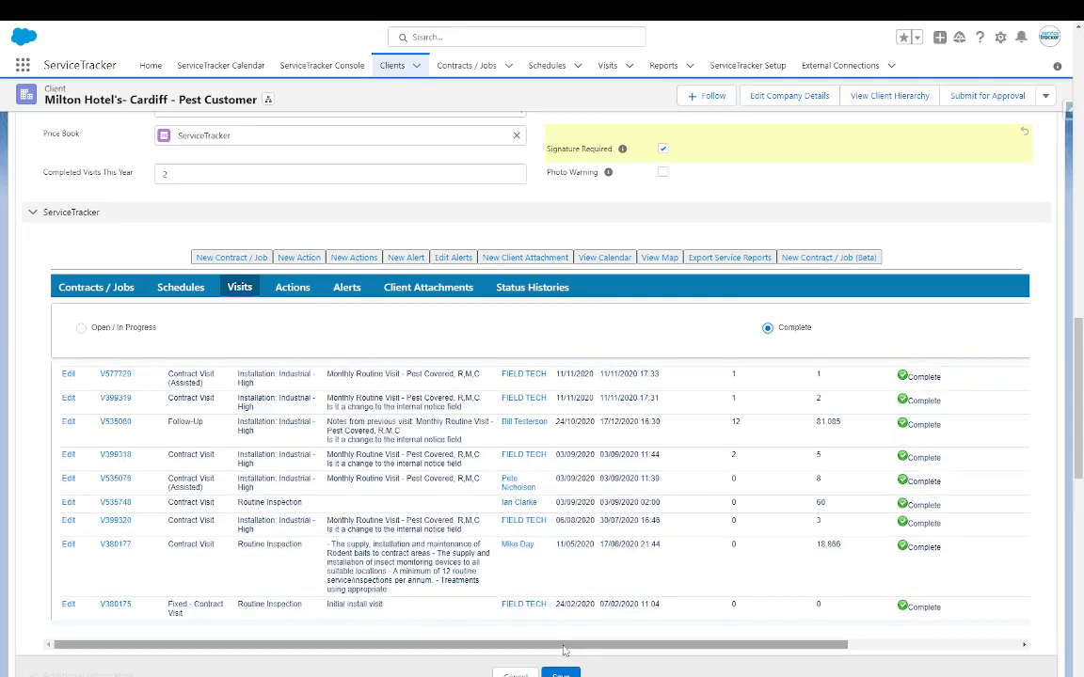
left_click_drag(565, 646, 993, 646)
scroll(963, 459, "down", 5)
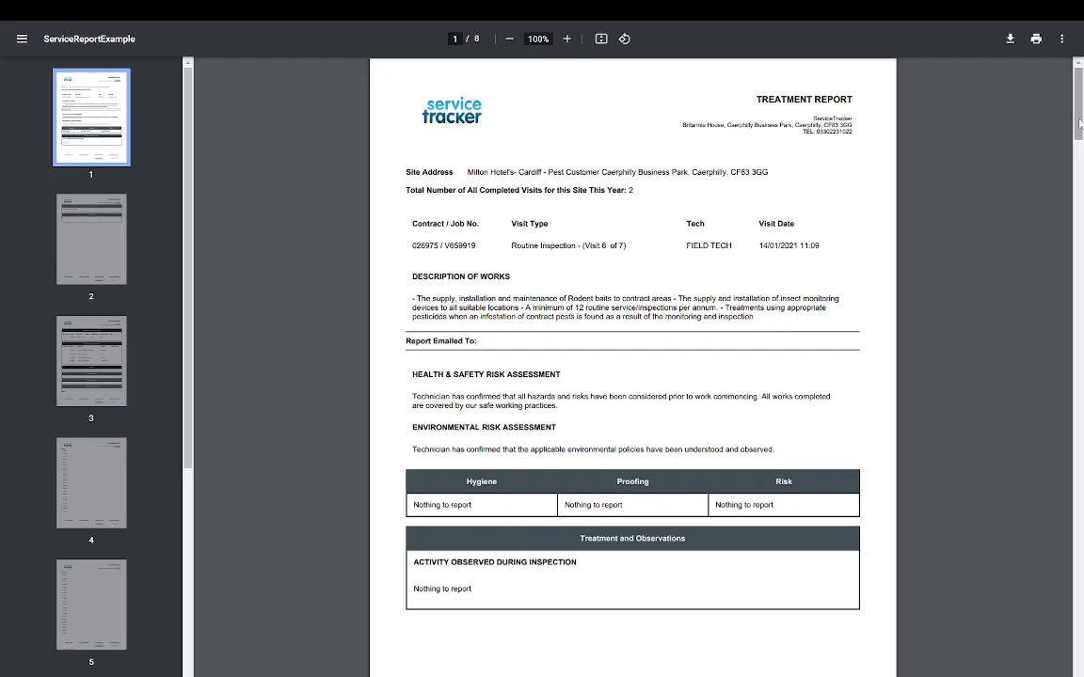
- Scroll the treatment report PDF to page 6, then switch back to the Milton Hotel's client record
left_click_drag(1079, 125, 1065, 32)
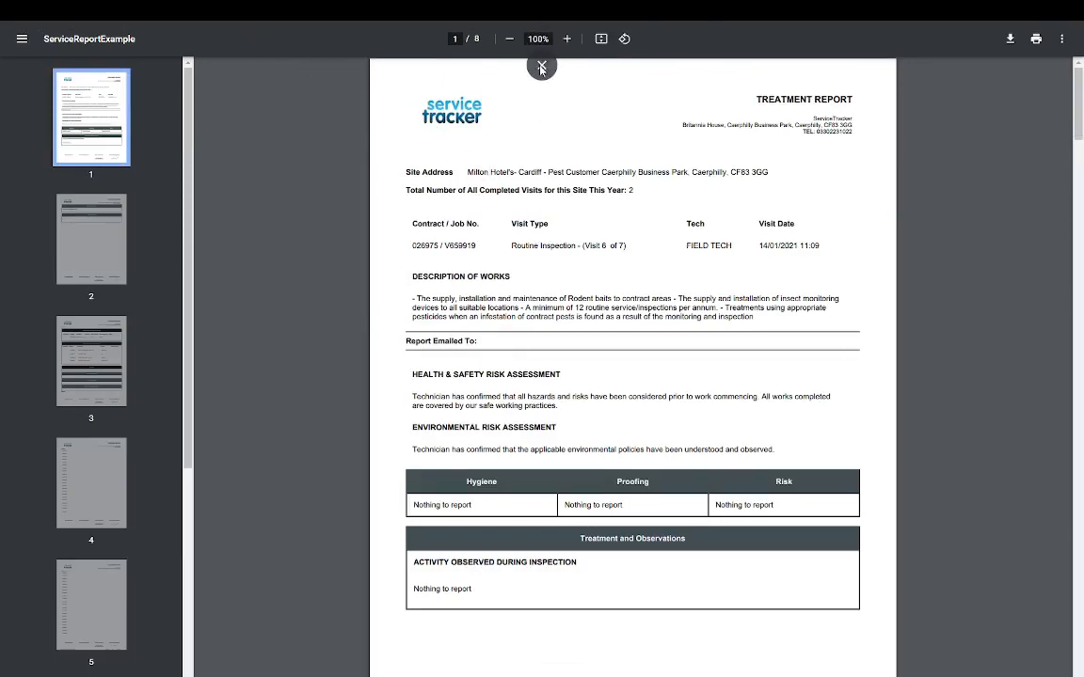
left_click(541, 67)
left_click(635, 34)
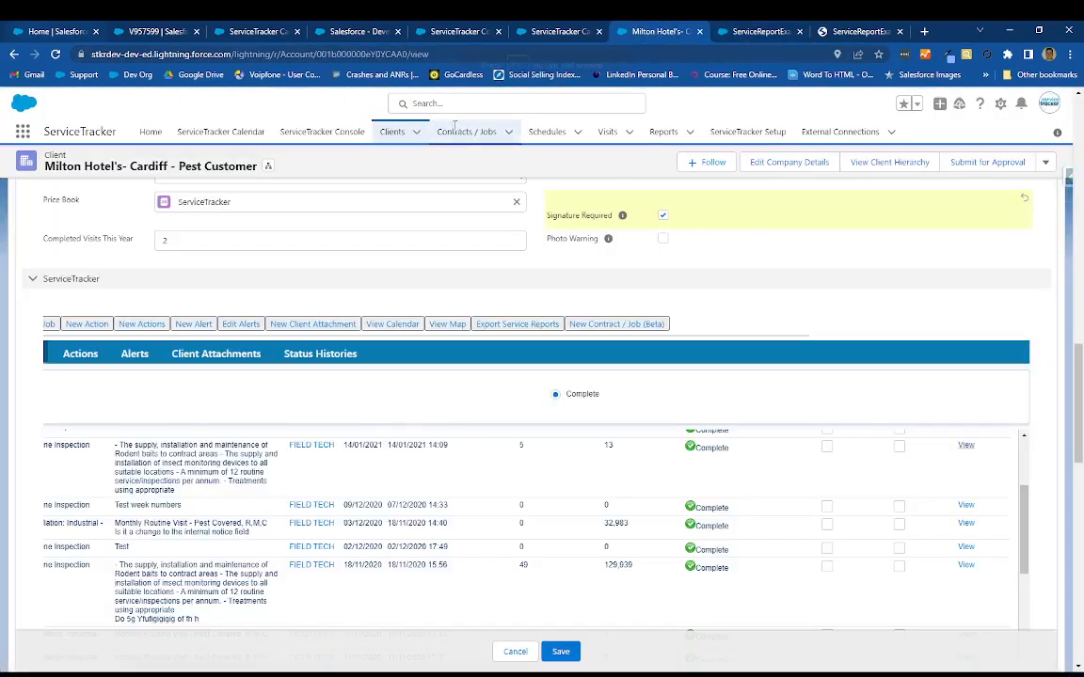
- Return to full screen and open completed visit V399322, discarding the unsaved signature change
key("F11")
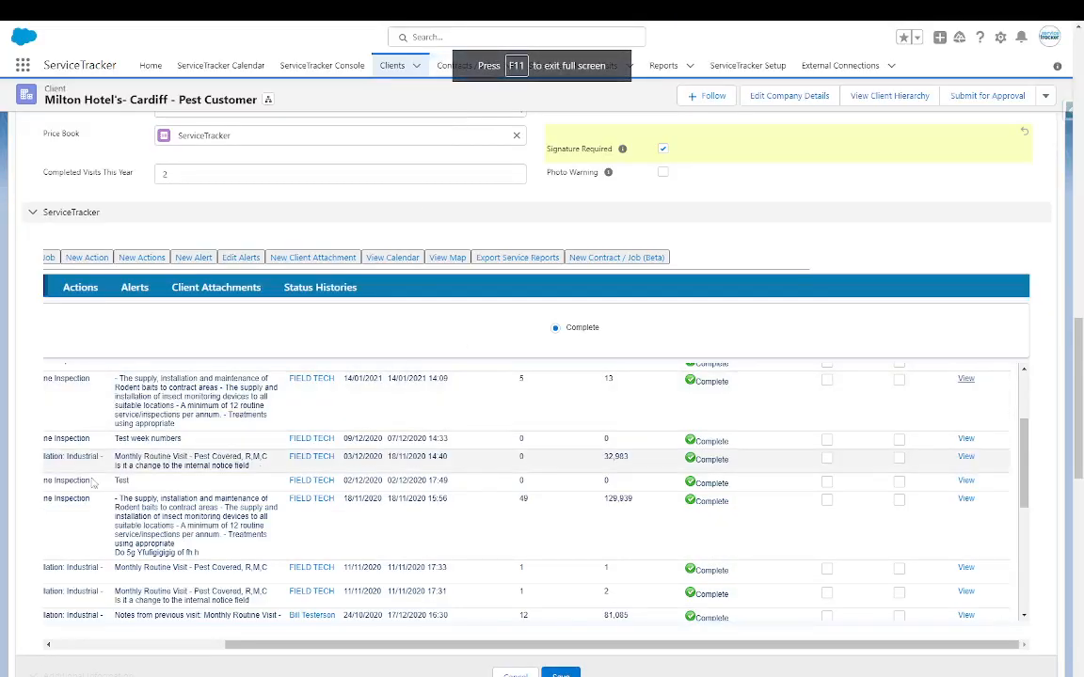
left_click_drag(329, 648, 66, 553)
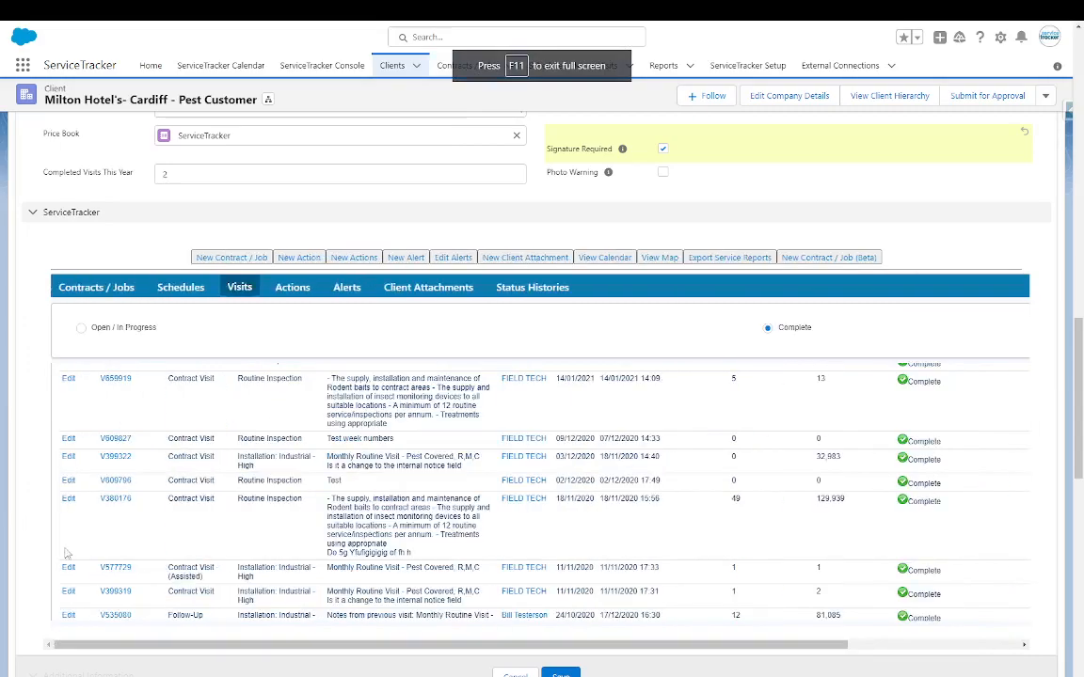
left_click(111, 457)
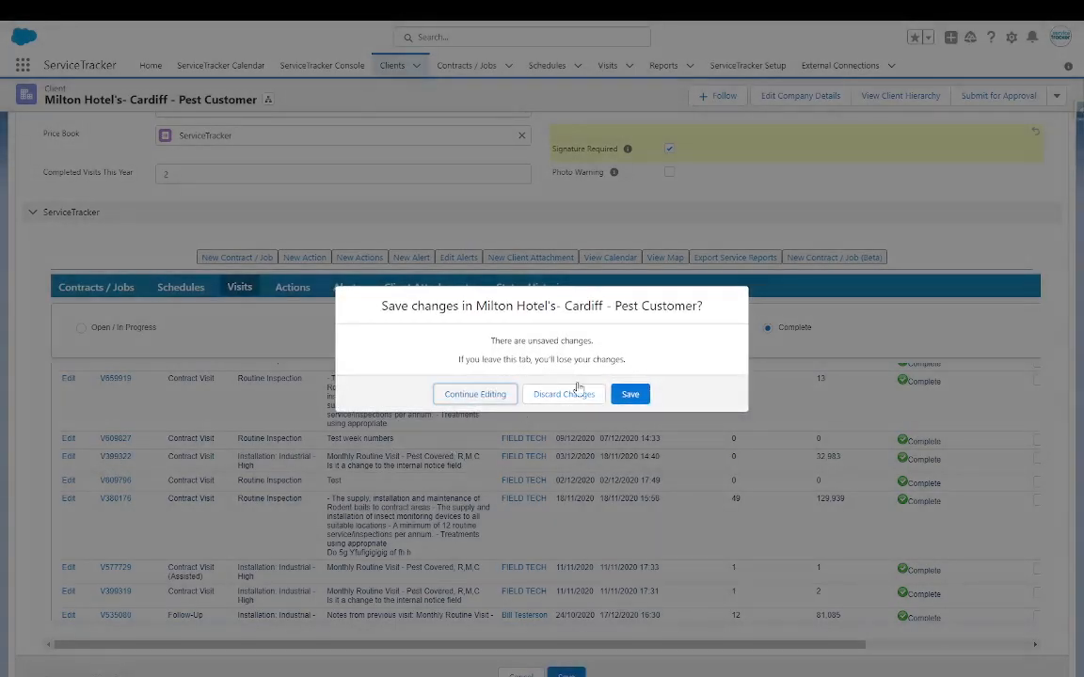
left_click(563, 397)
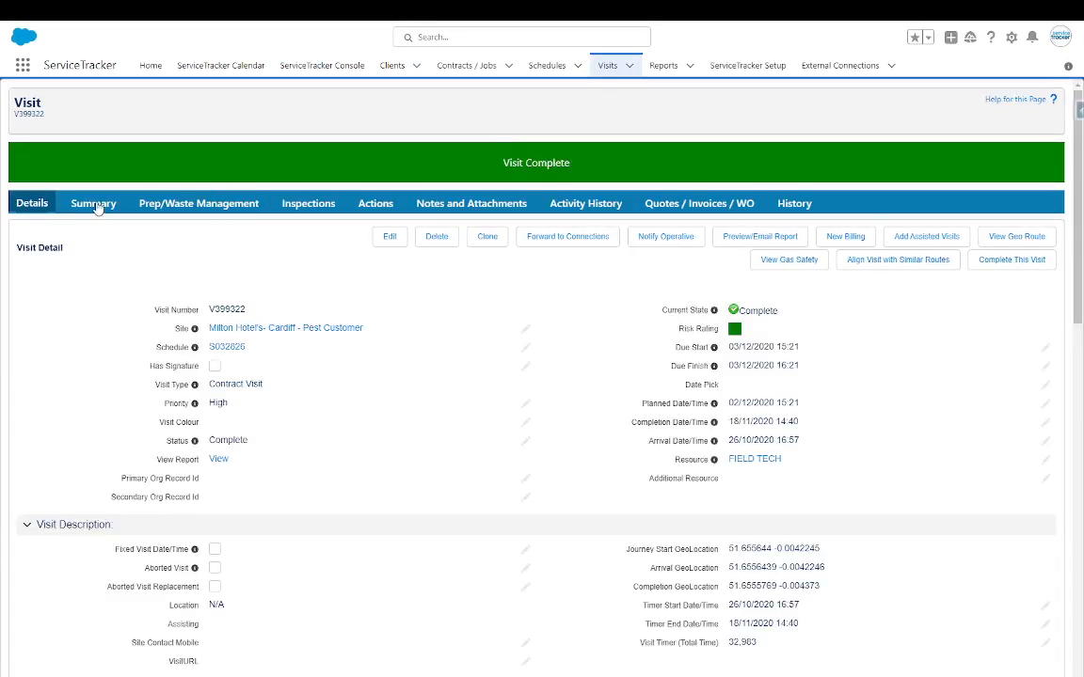
- Review visit V399322's summary, noting Time On Site 32,983 and Travel Time 0
left_click(95, 205)
left_click_drag(727, 318, 780, 325)
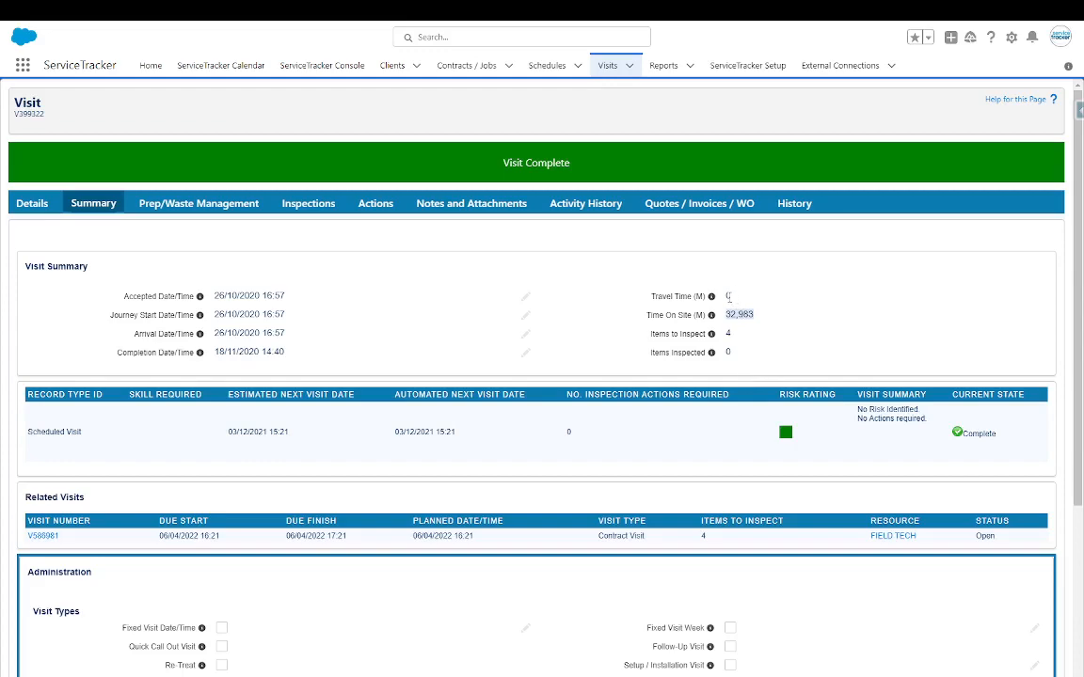
left_click_drag(725, 299, 743, 339)
scroll(257, 508, "down", 1)
scroll(257, 508, "down", 2)
scroll(416, 466, "up", 1)
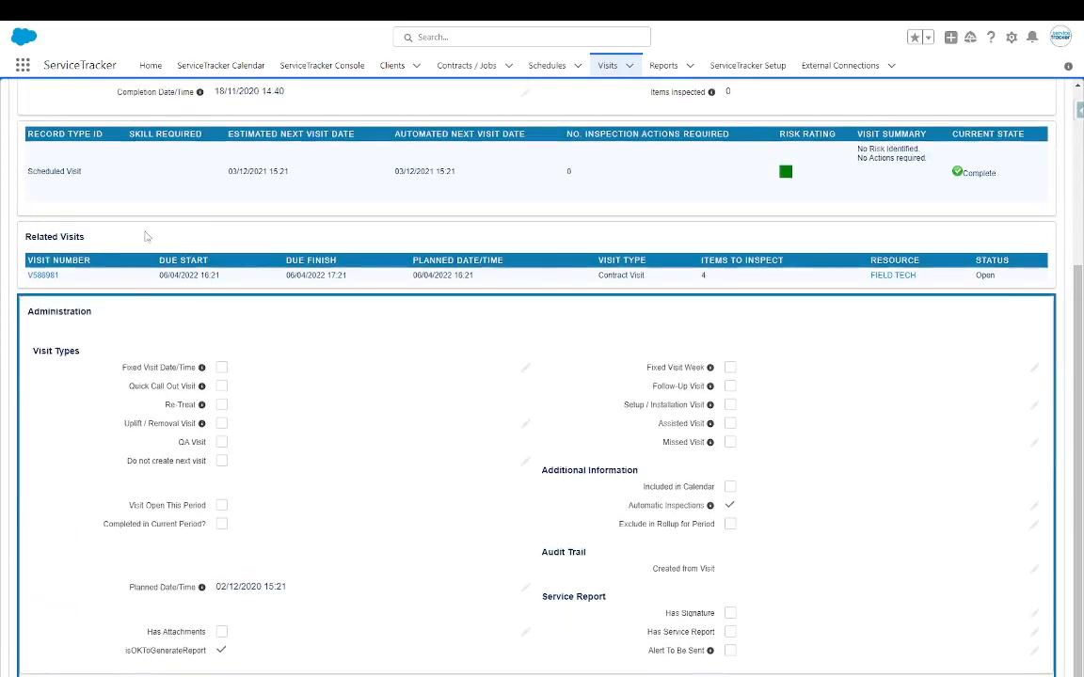
scroll(144, 220, "up", 3)
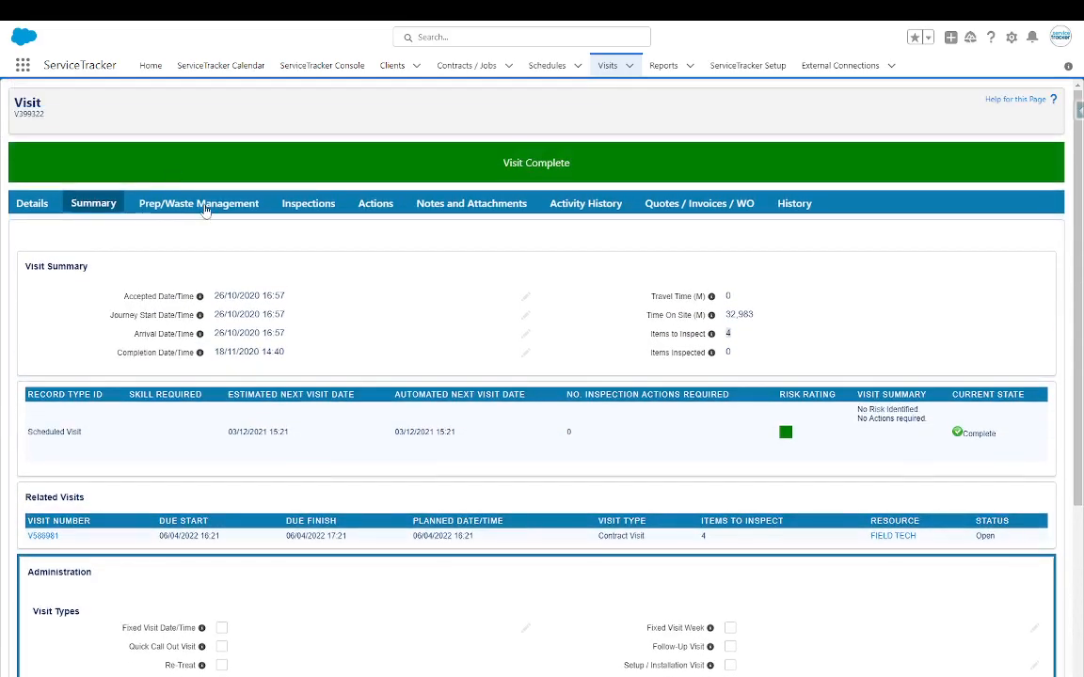
- Check the visit's prep/waste, inspections, actions, attachments, history and quotes, then return Home
left_click(204, 205)
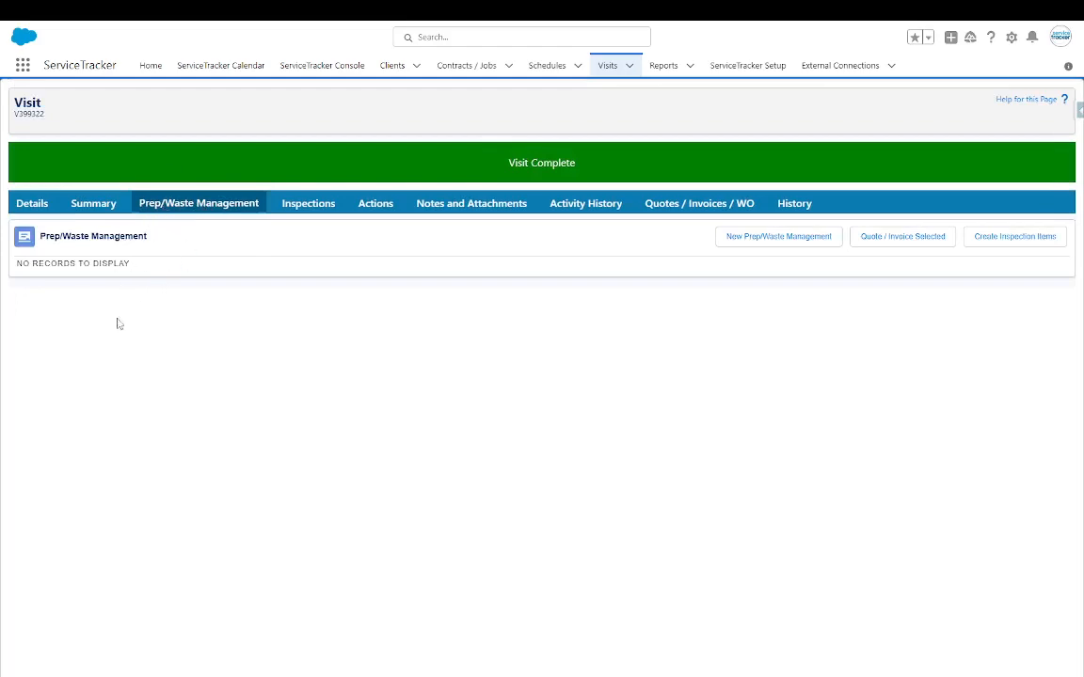
left_click(292, 203)
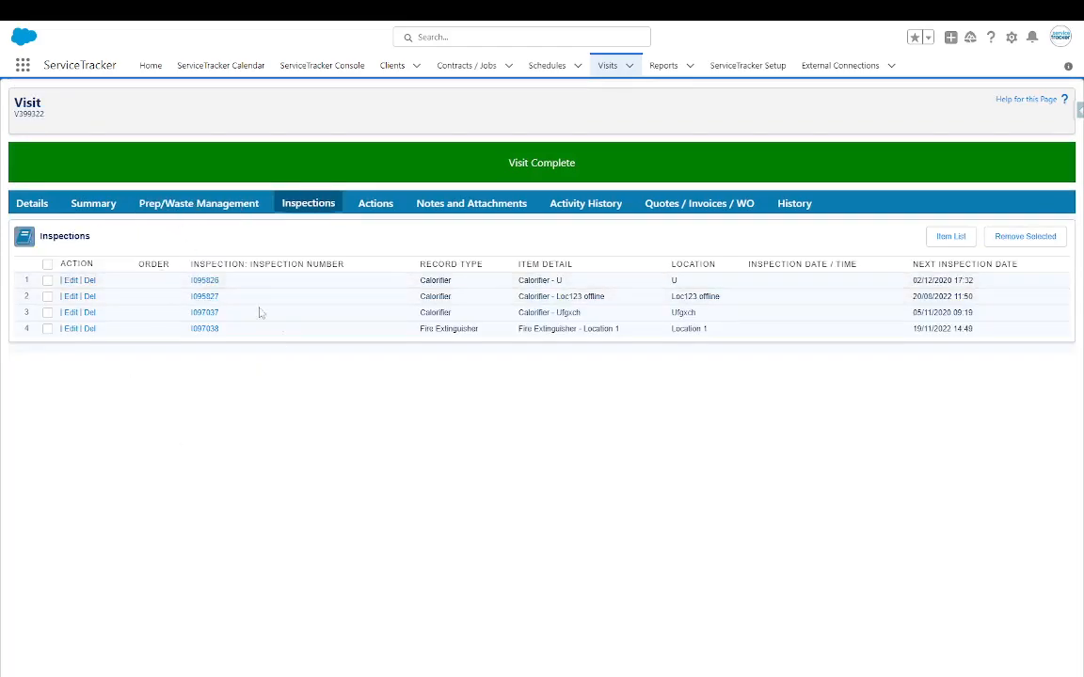
left_click(375, 203)
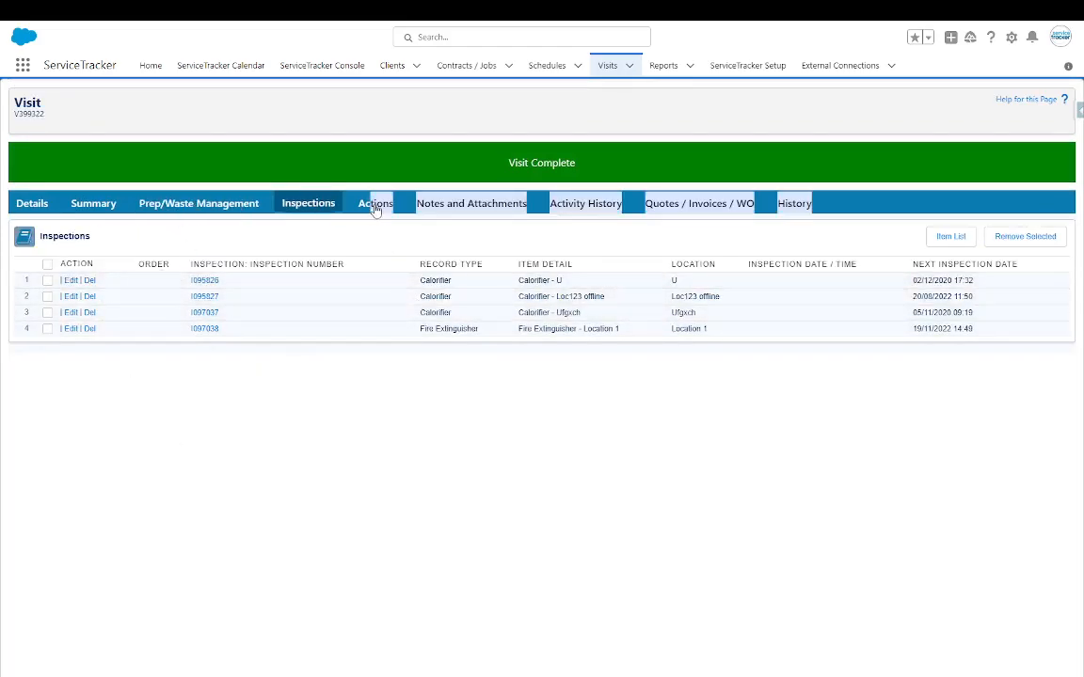
left_click(442, 204)
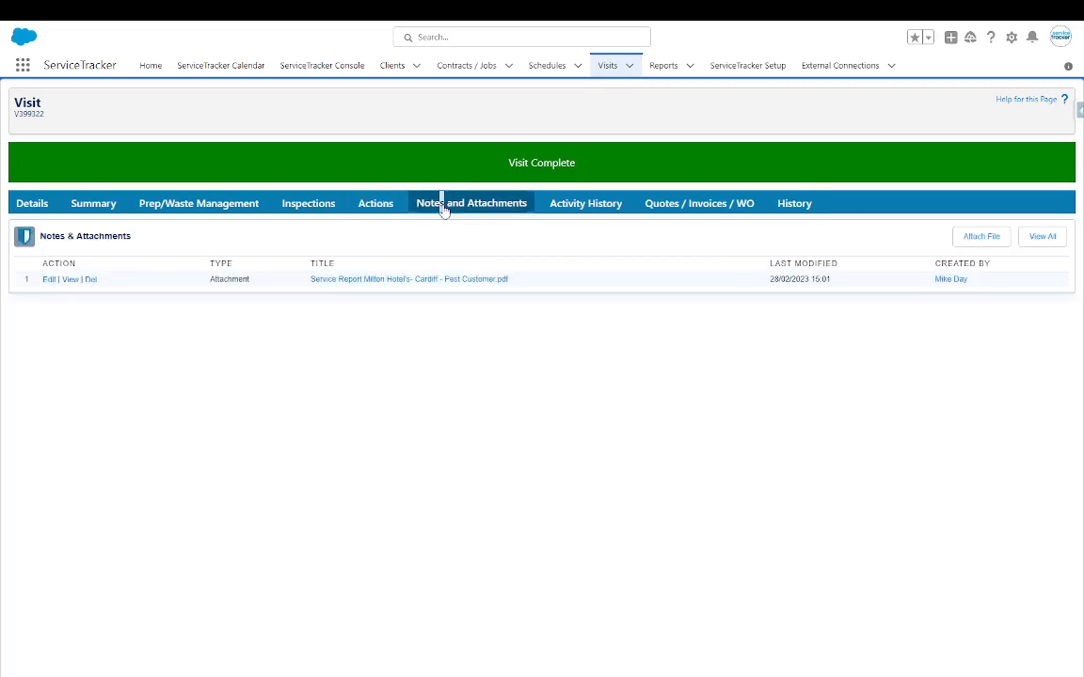
left_click(585, 203)
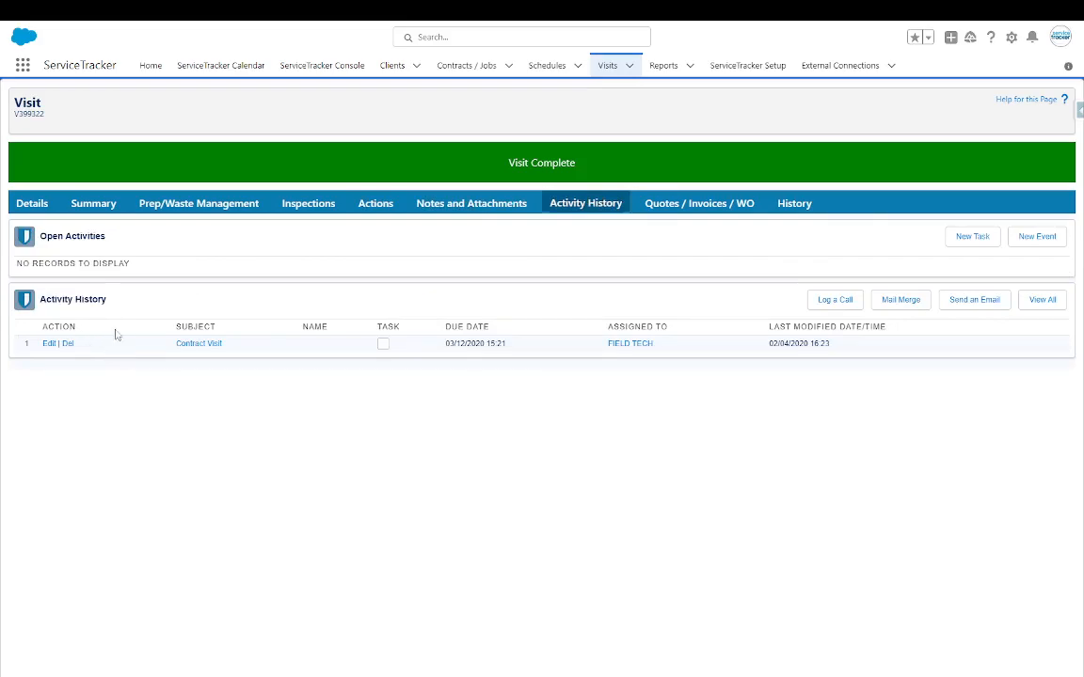
left_click(790, 205)
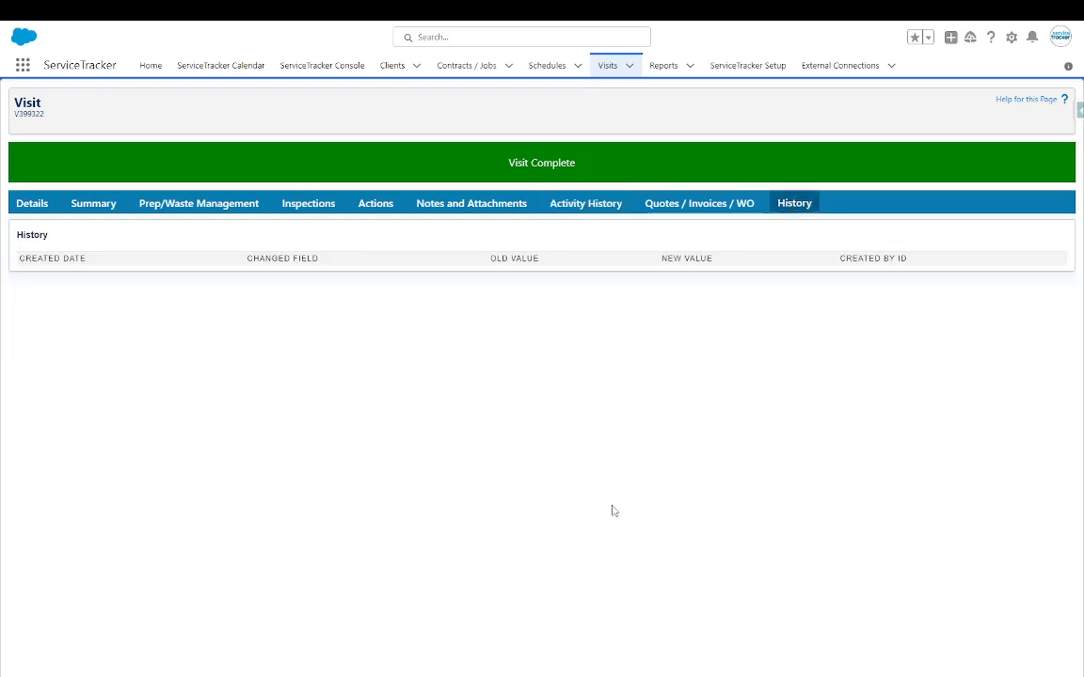
left_click(676, 204)
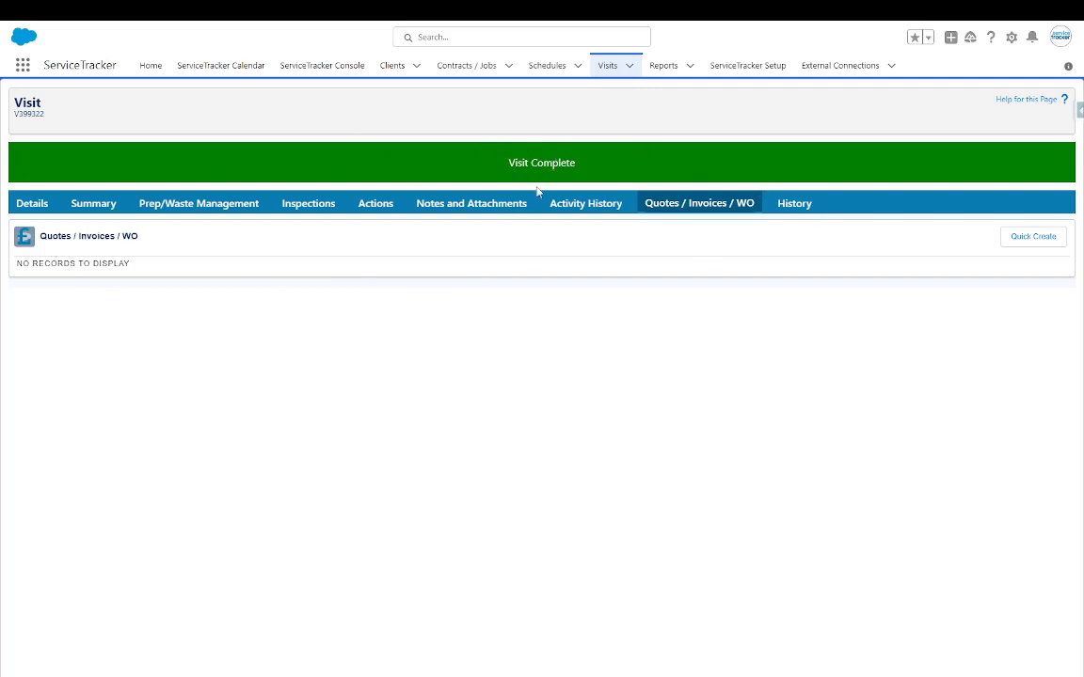
left_click(150, 68)
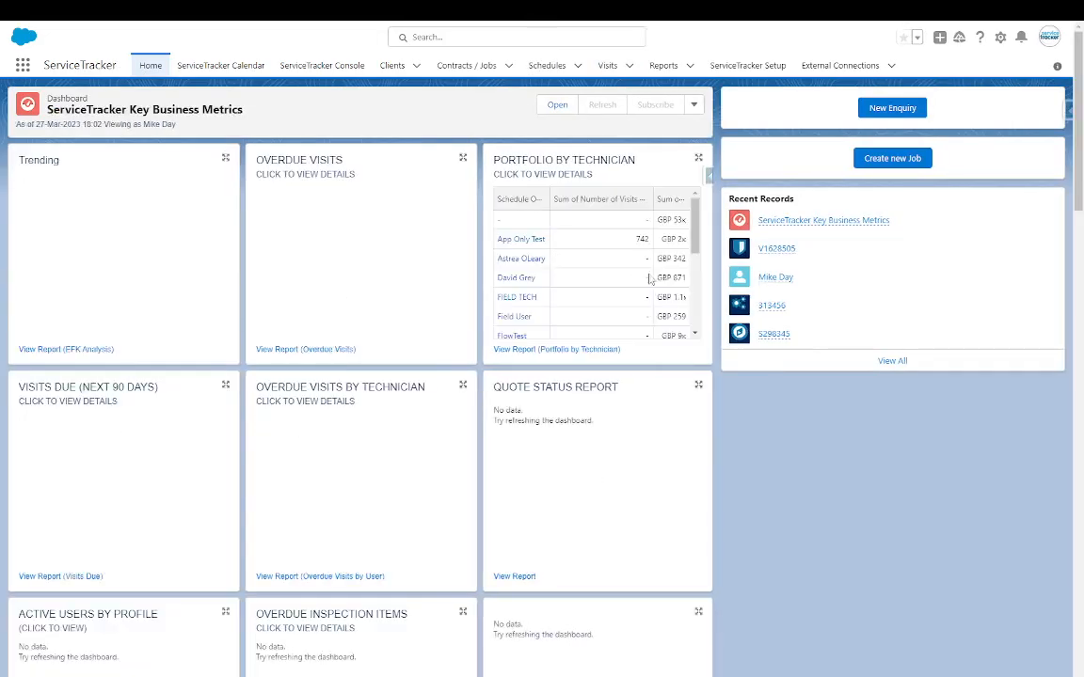
- Open the Calendar and start a new event in the 5:30am slot on 27 March 2023
left_click(216, 70)
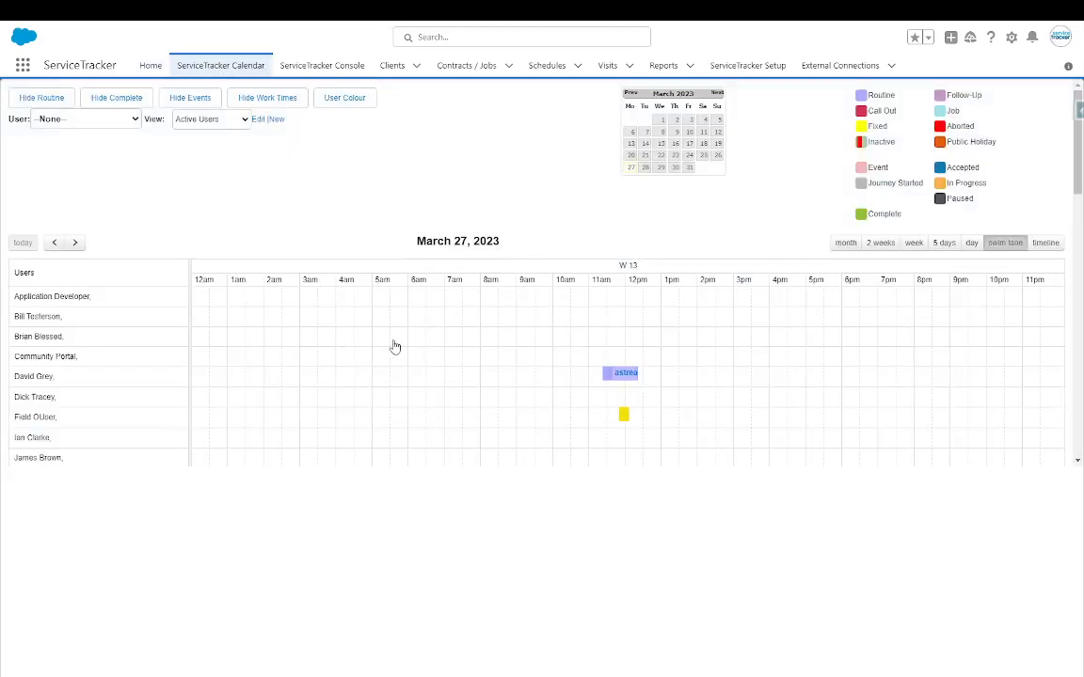
left_click(395, 347)
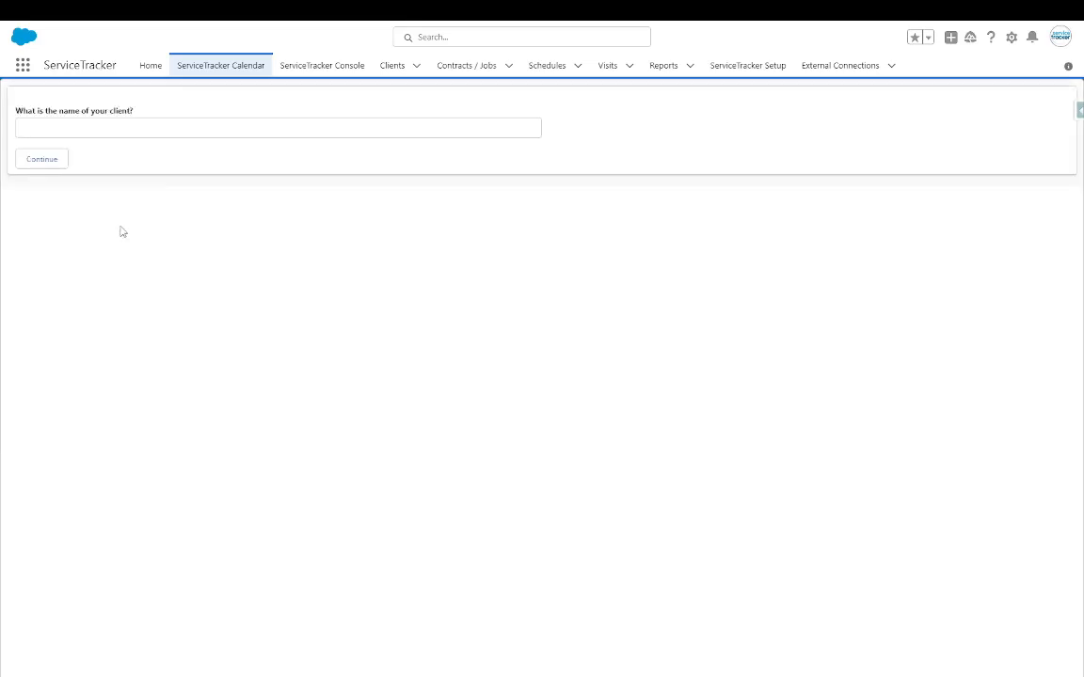
- Pick Mikes Bikes as the client name, create it despite existing matches, and save the account
left_click(50, 127)
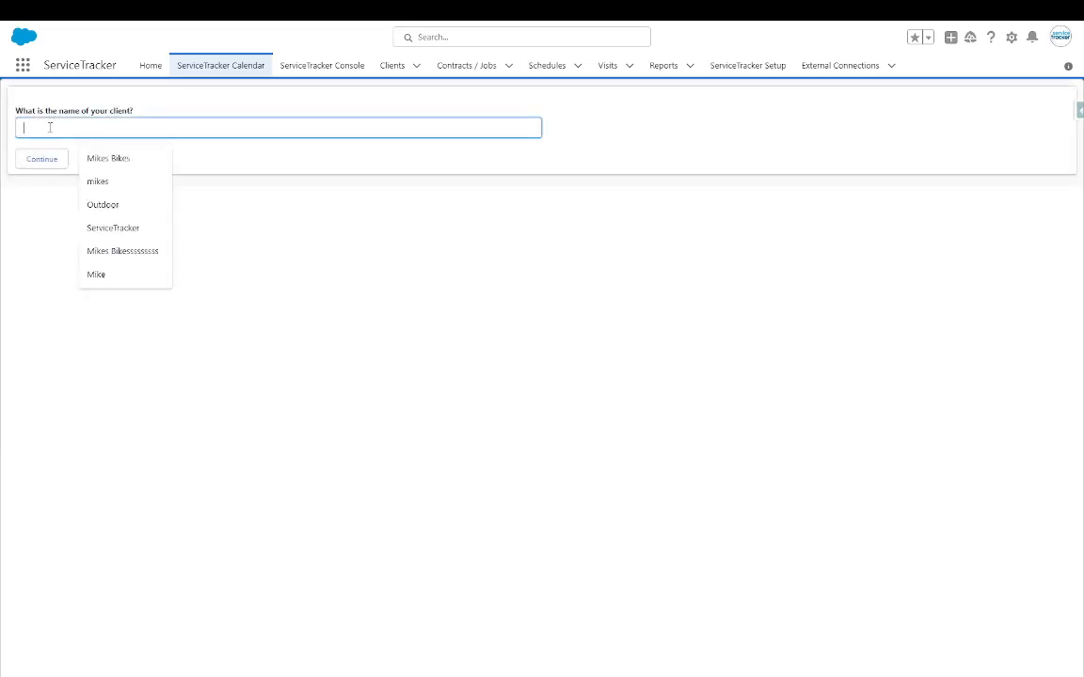
left_click(124, 160)
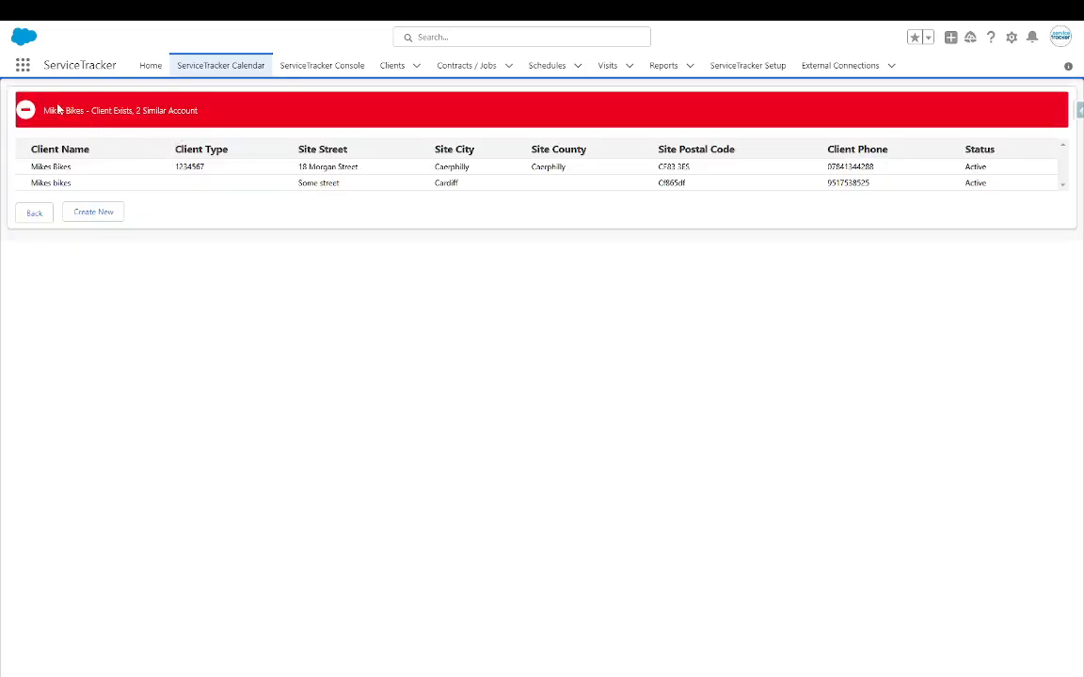
left_click_drag(45, 110, 225, 121)
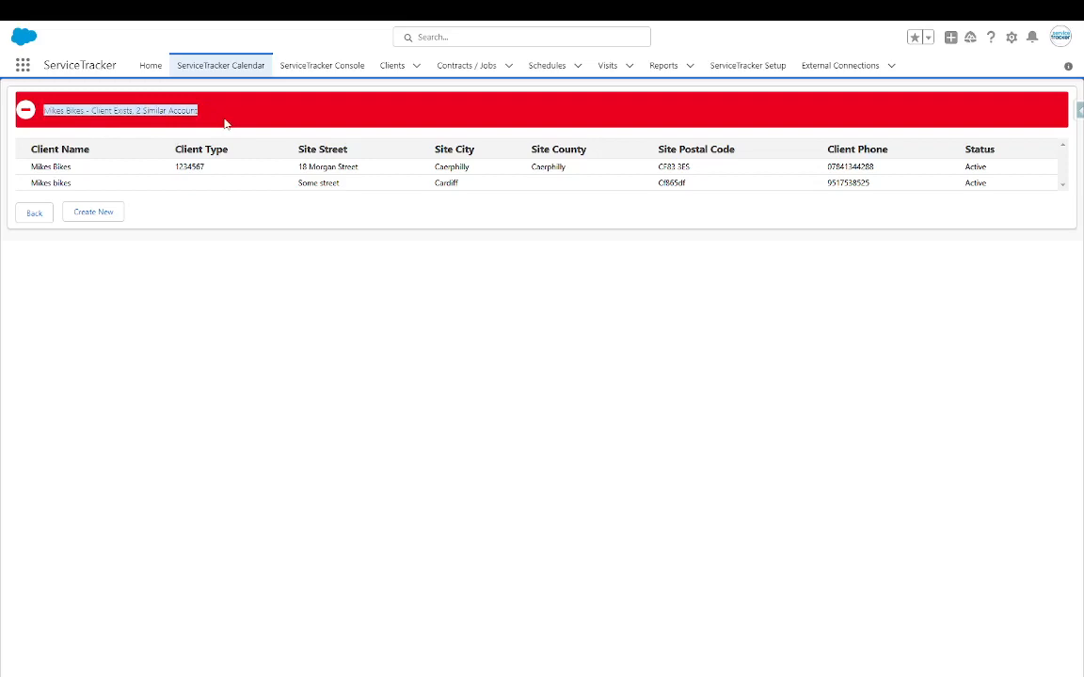
left_click(92, 212)
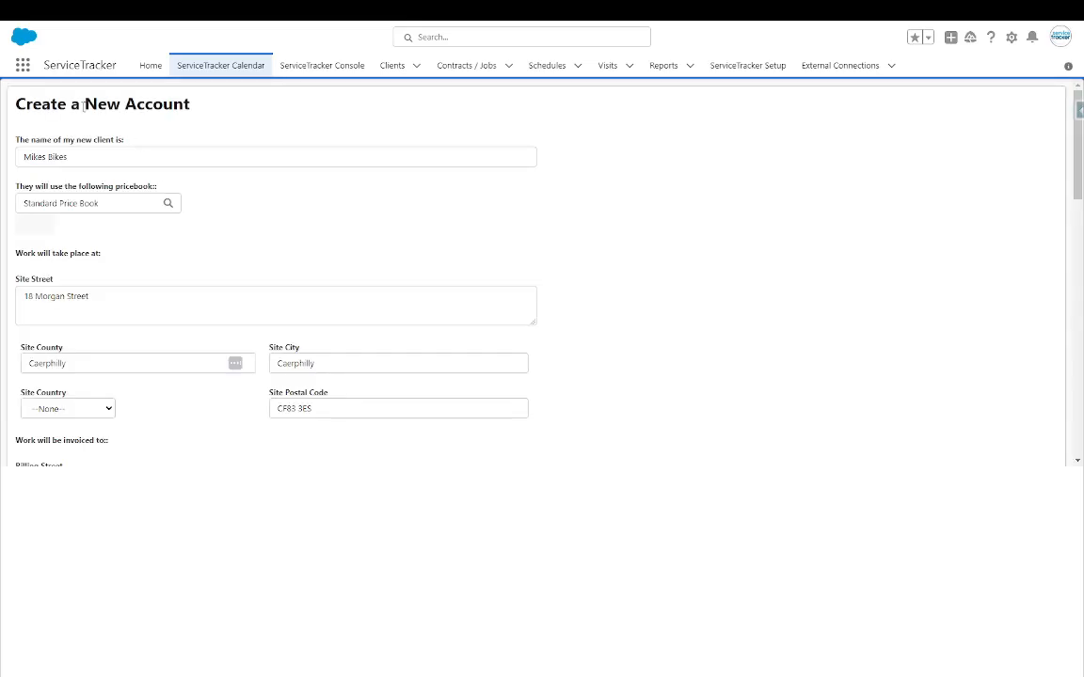
scroll(107, 374, "down", 15)
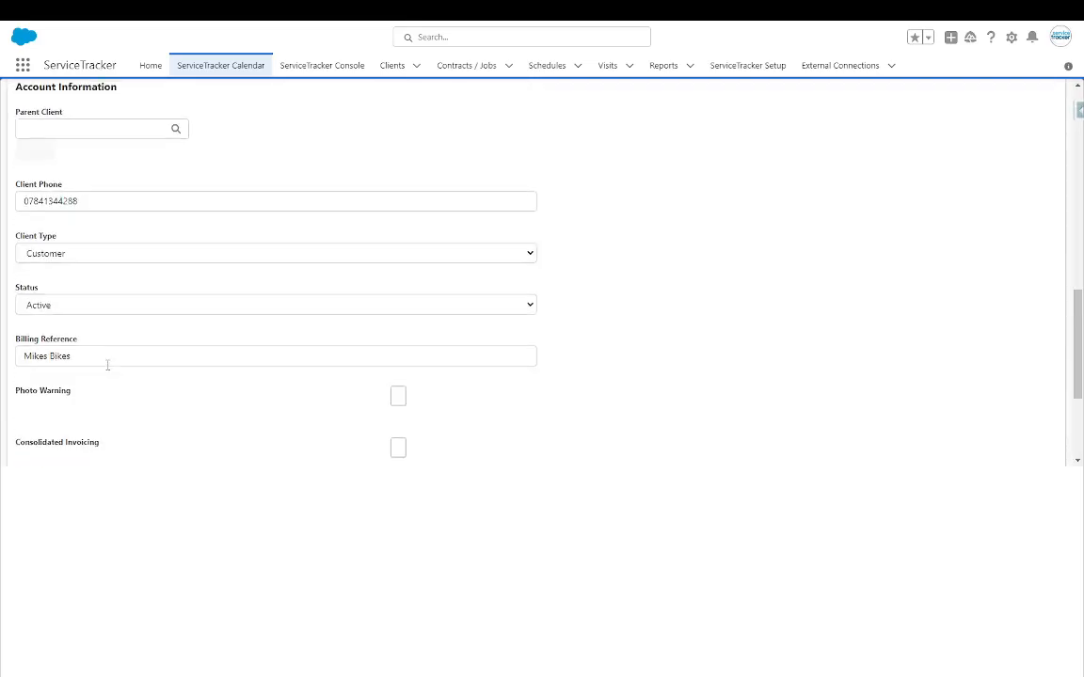
left_click(35, 441)
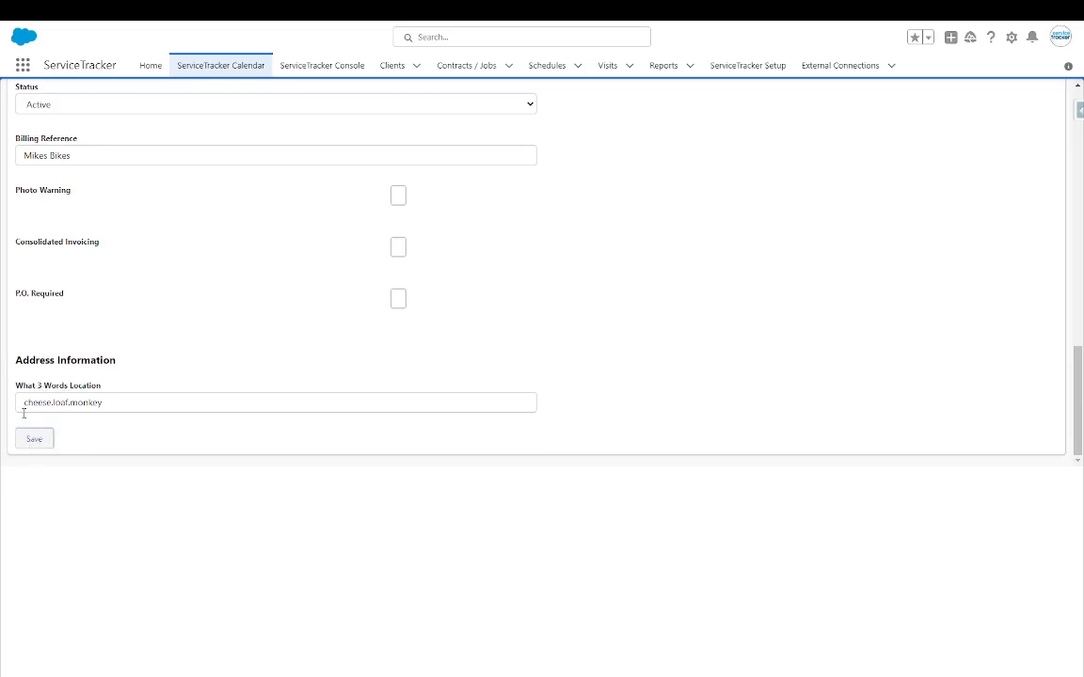
left_click(34, 439)
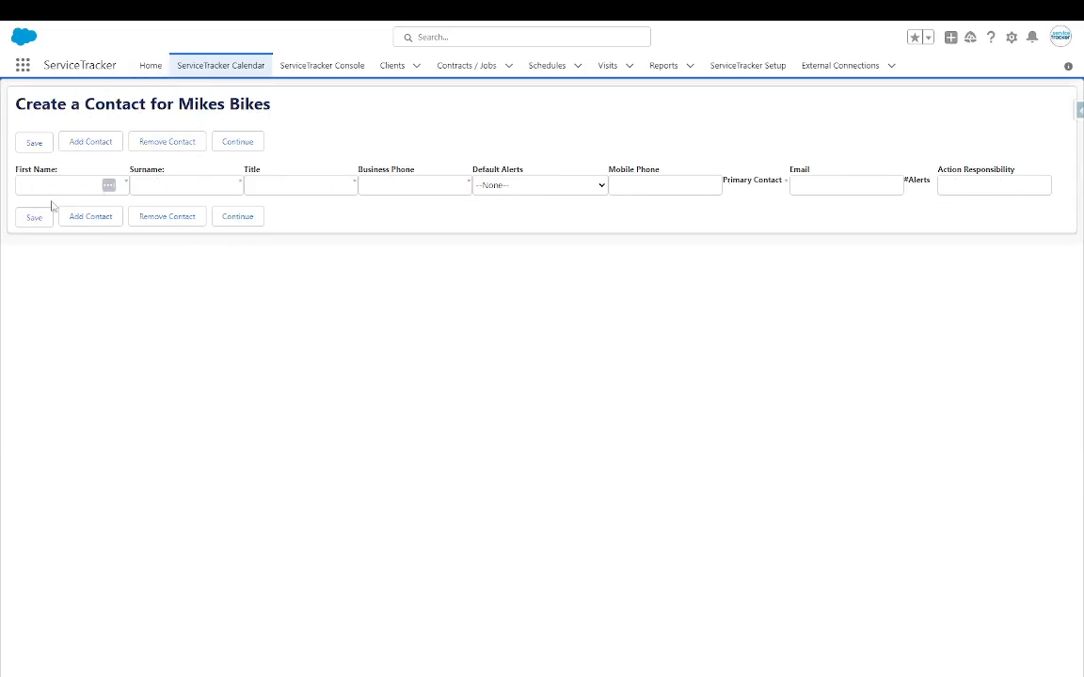
- Continue past the contact page, keep the Service Contract type and pick the 27/03/2023 start date
left_click(233, 219)
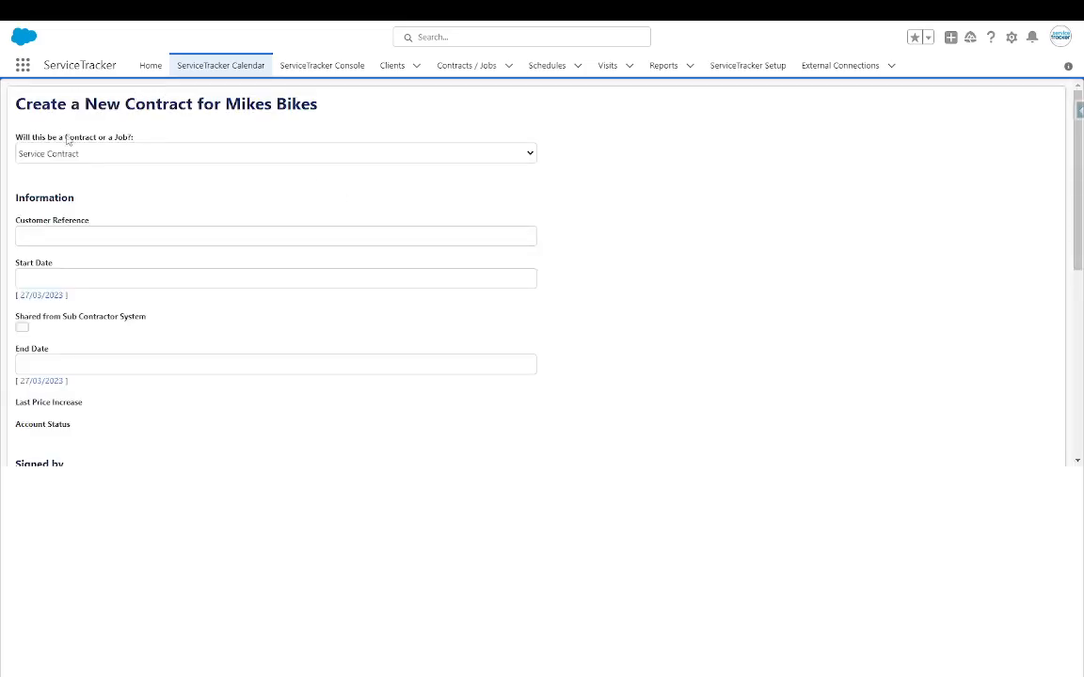
left_click(158, 153)
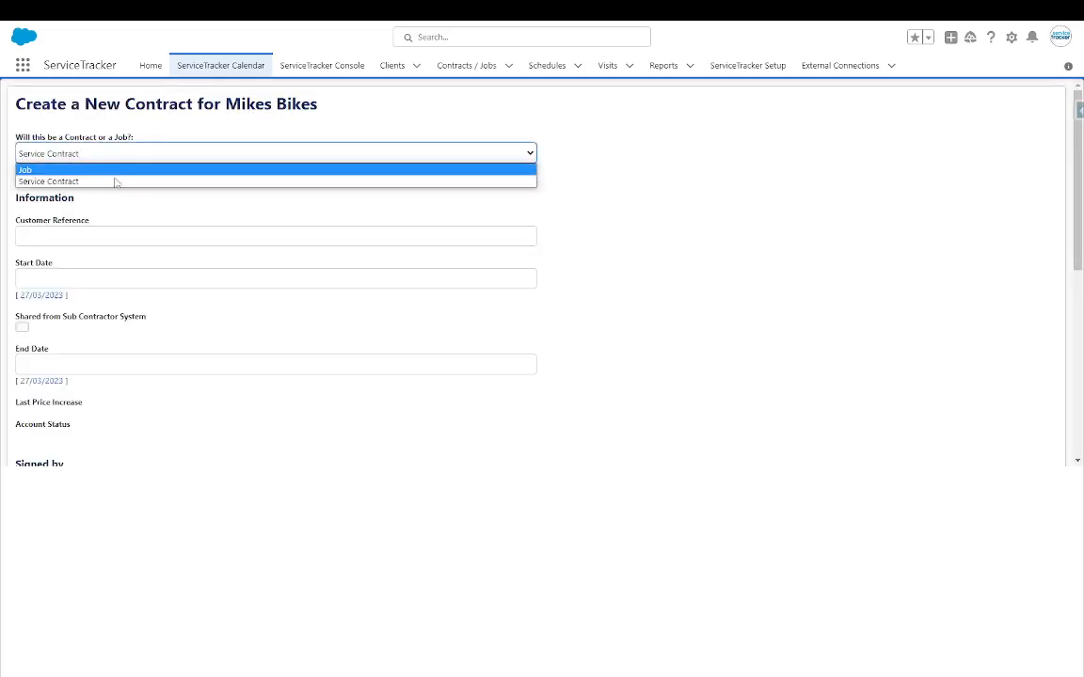
left_click(124, 181)
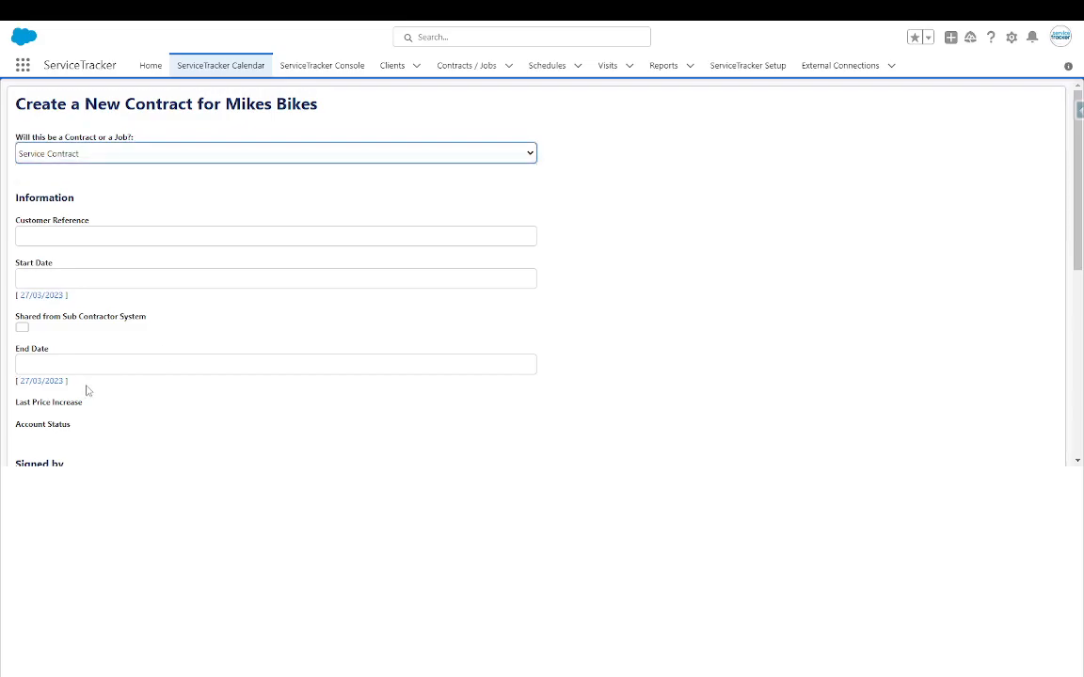
scroll(85, 388, "down", 5)
scroll(54, 187, "up", 3)
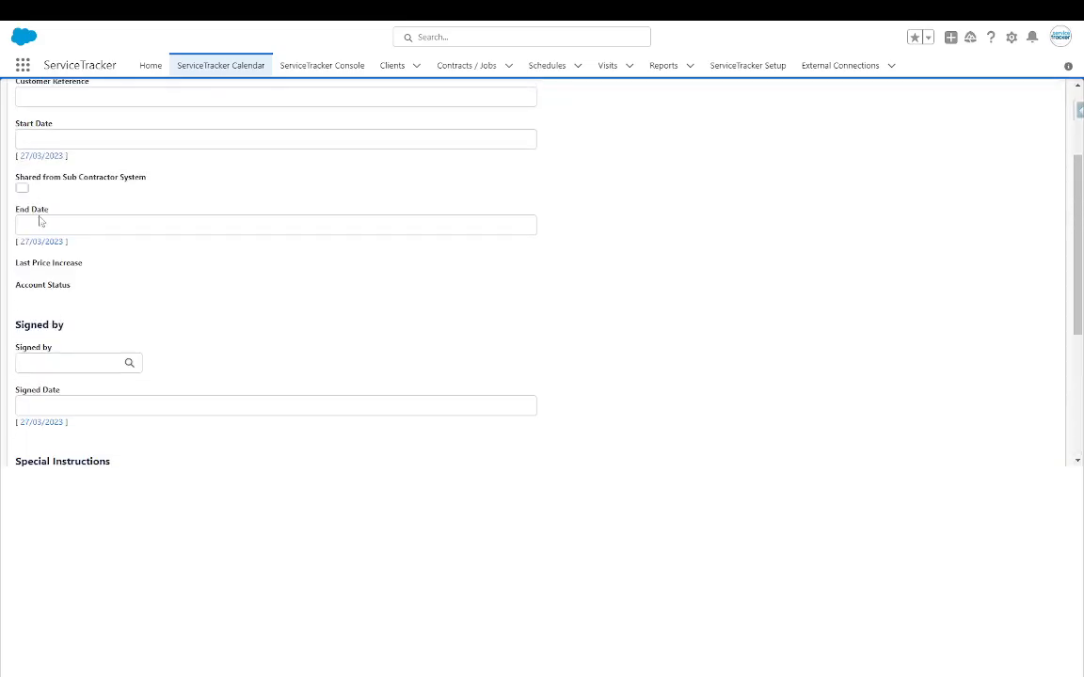
left_click(49, 155)
scroll(120, 456, "down", 1)
scroll(121, 455, "down", 3)
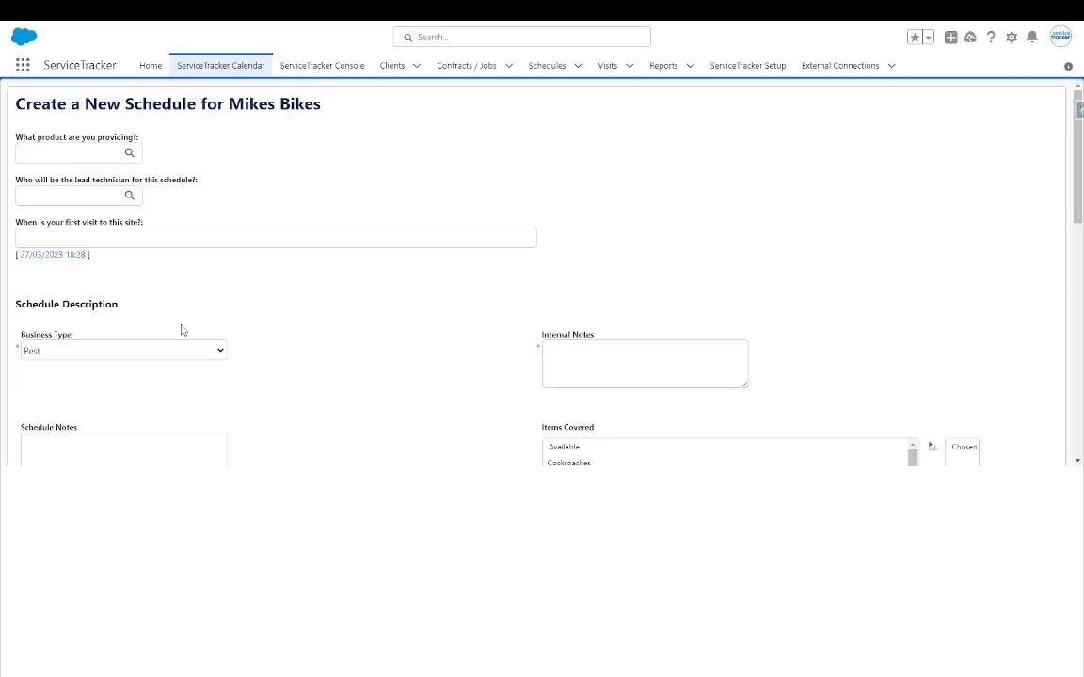
- Enter Routine as the product, choose the lead technician, set first visit 27/03/2023 18:28, and add notes
left_click(87, 154)
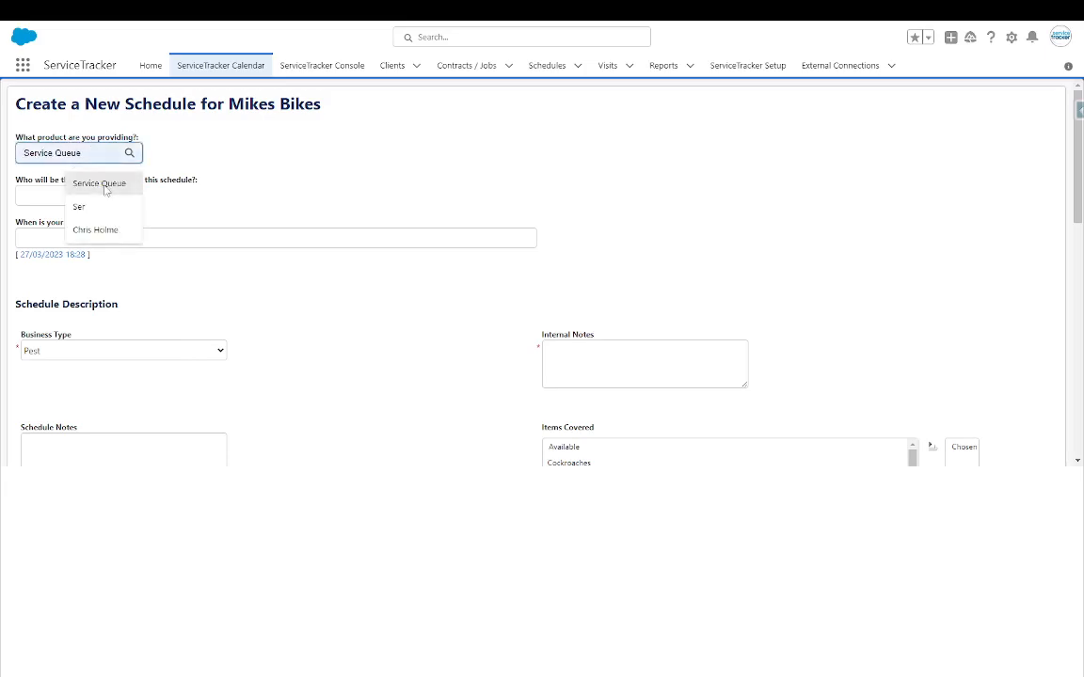
type("Routine")
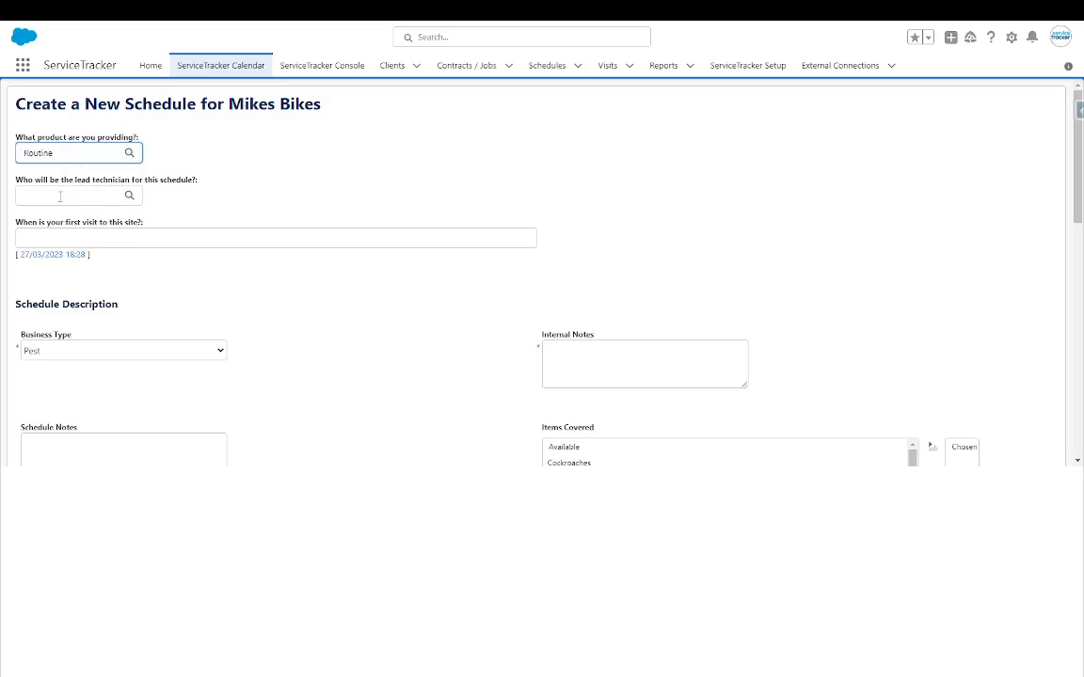
left_click(64, 194)
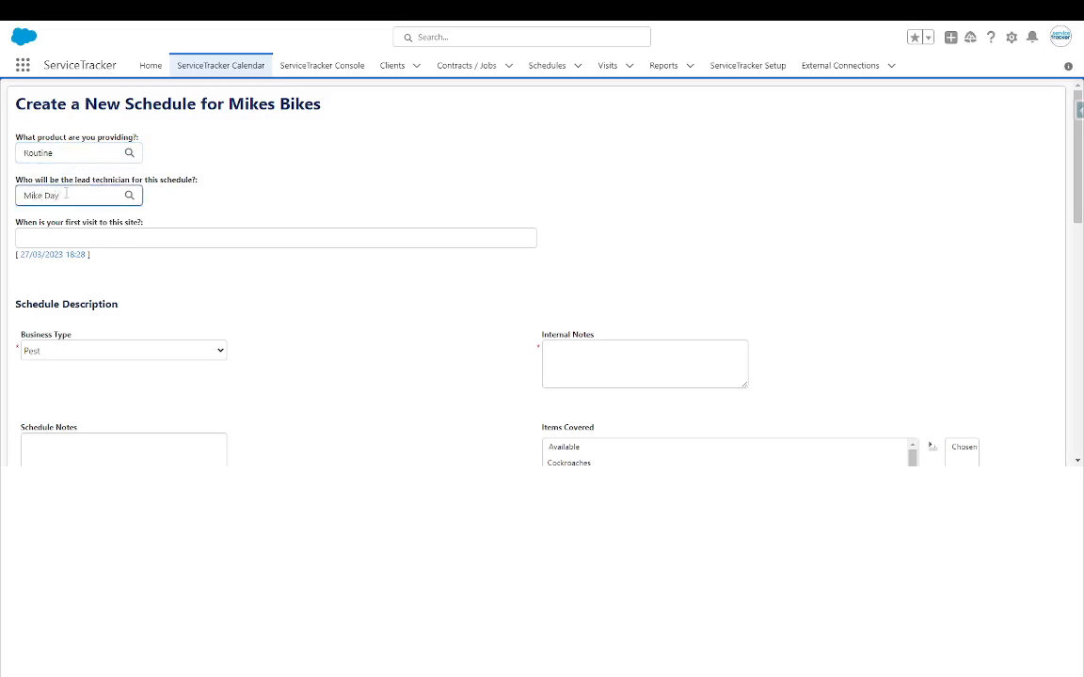
left_click(53, 255)
scroll(135, 218, "down", 2)
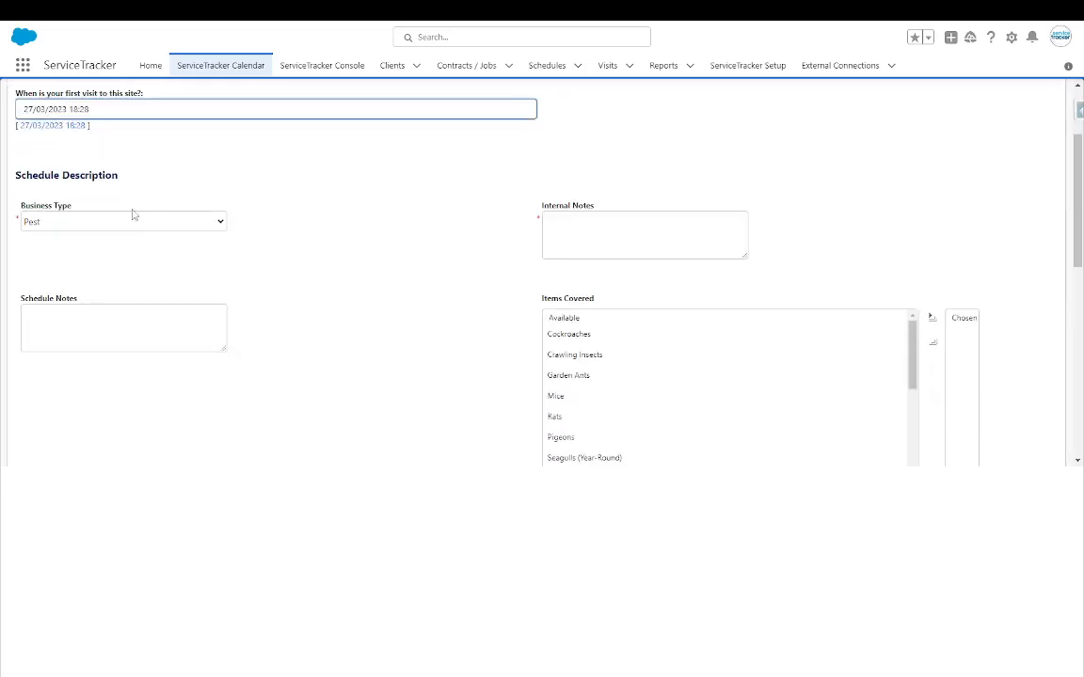
left_click(603, 226)
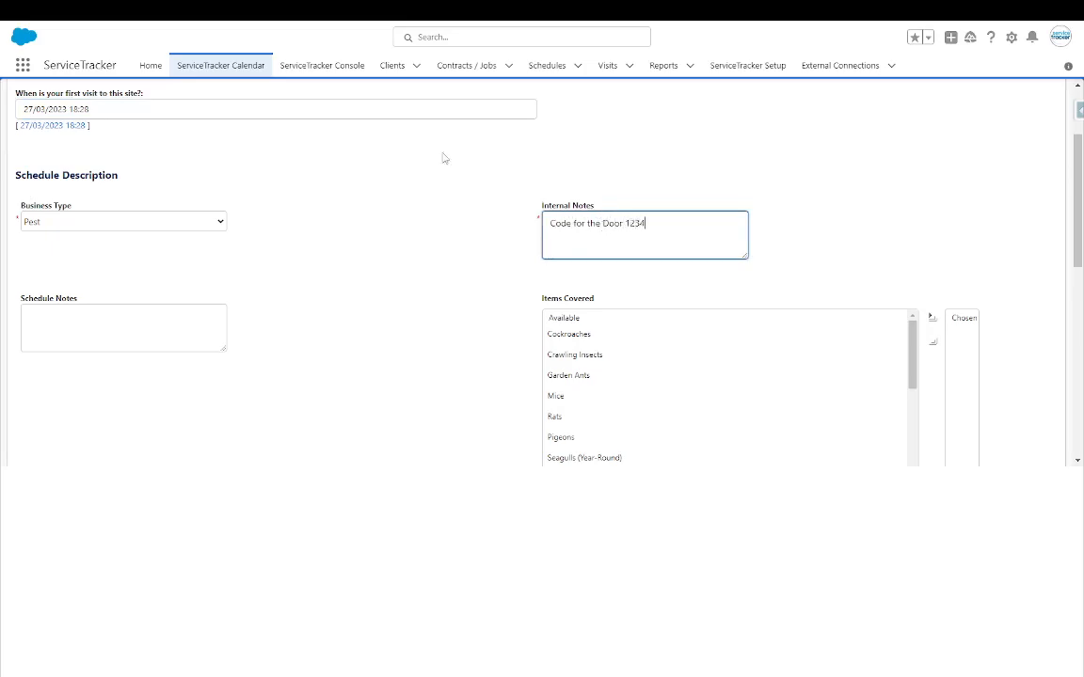
left_click(65, 320)
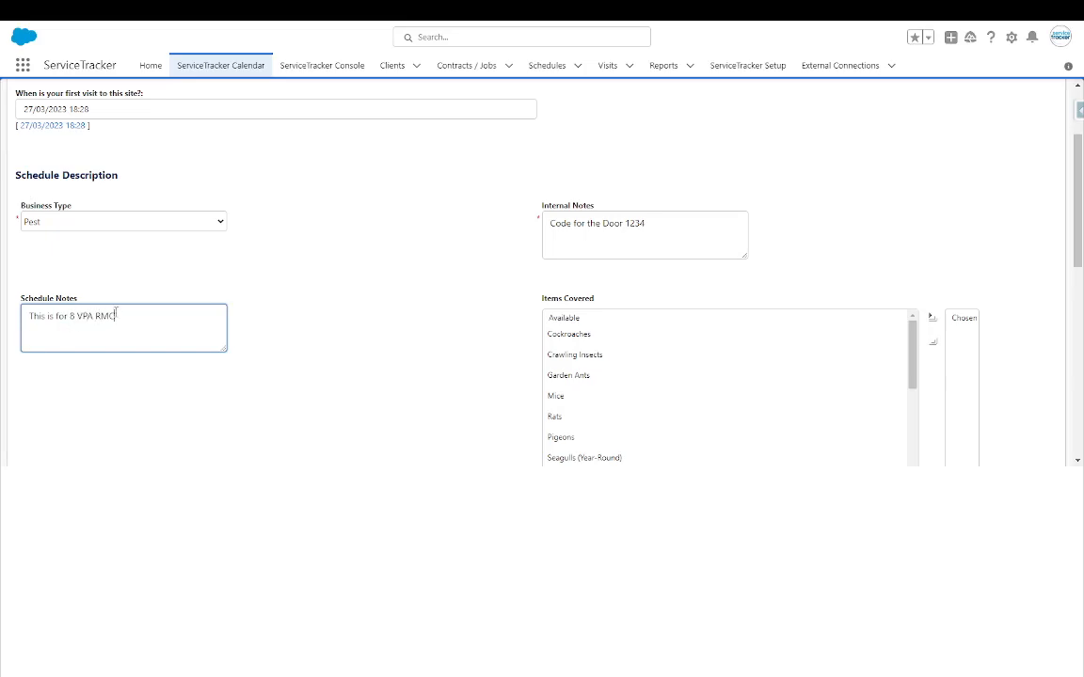
- Move Cockroaches, Mice and Rats into the chosen covered items
left_click(580, 334)
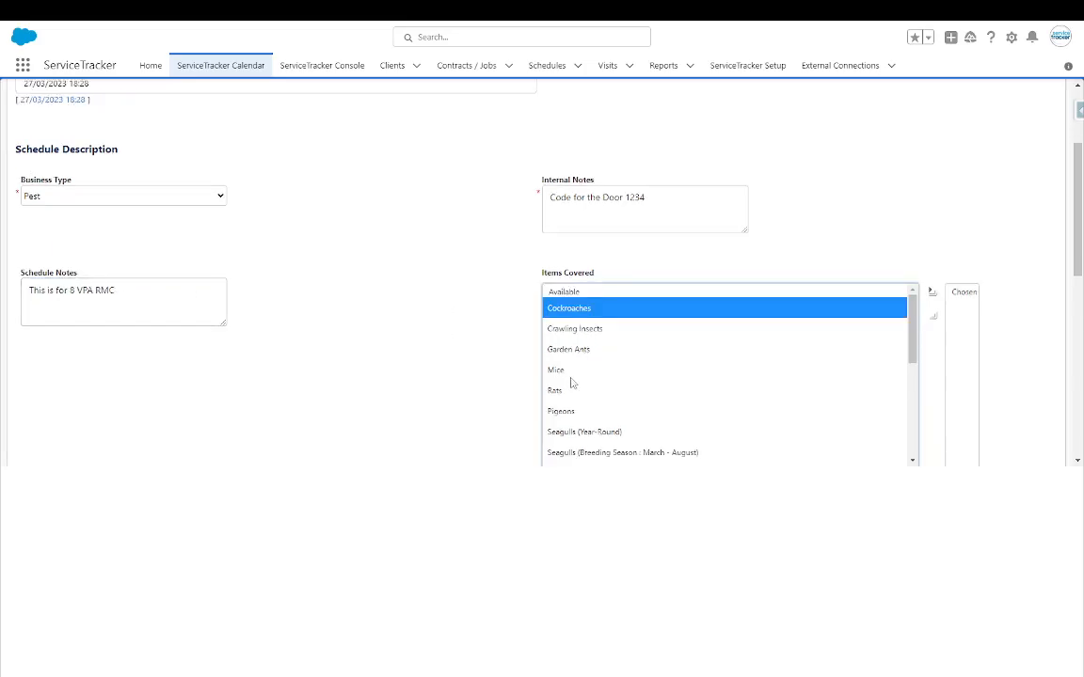
left_click(567, 372, "ctrl")
left_click(932, 291)
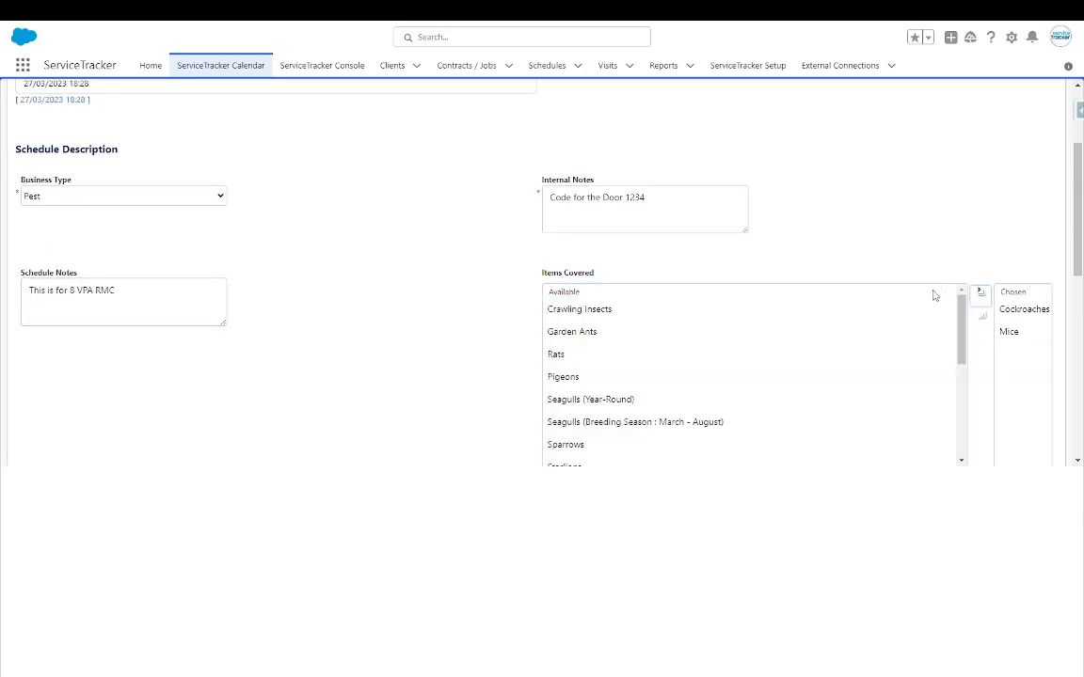
left_click(557, 354)
left_click(980, 293)
- Set the scheduling type to Monthly
scroll(422, 259, "down", 2)
scroll(266, 341, "down", 2)
left_click(203, 158)
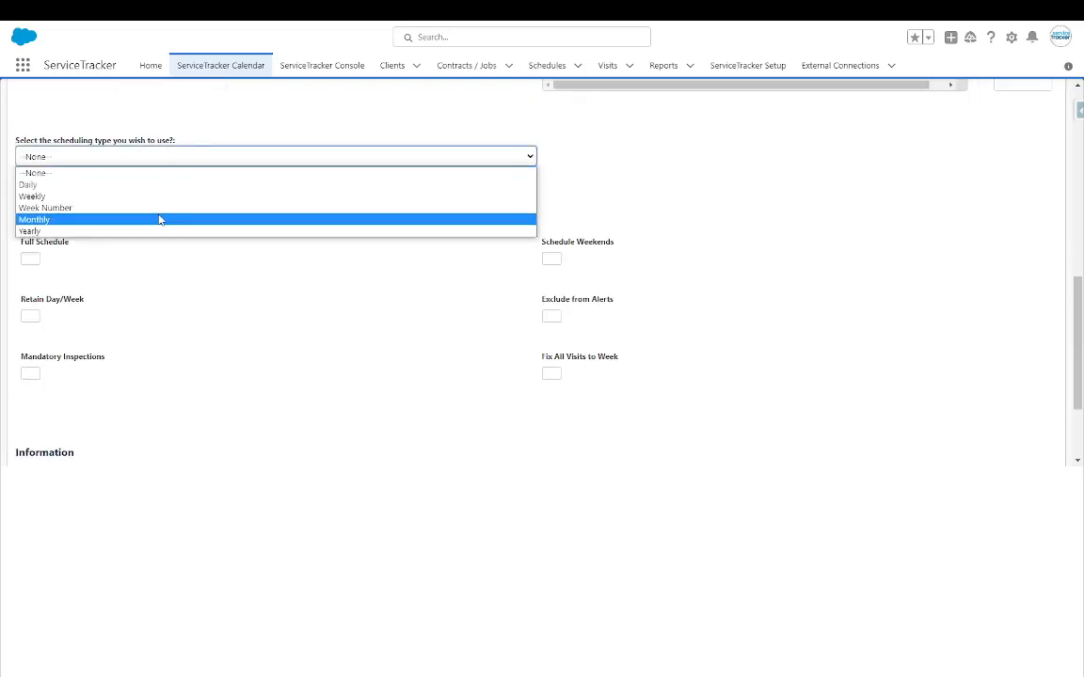
left_click(42, 219)
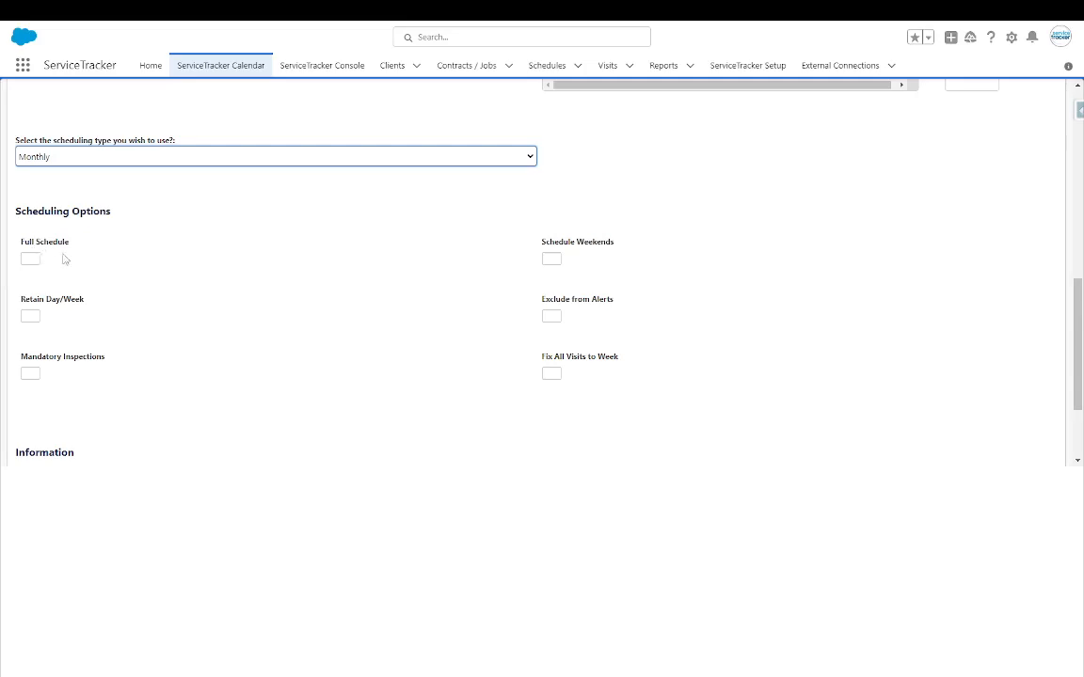
scroll(555, 283, "down", 1)
scroll(139, 416, "down", 1)
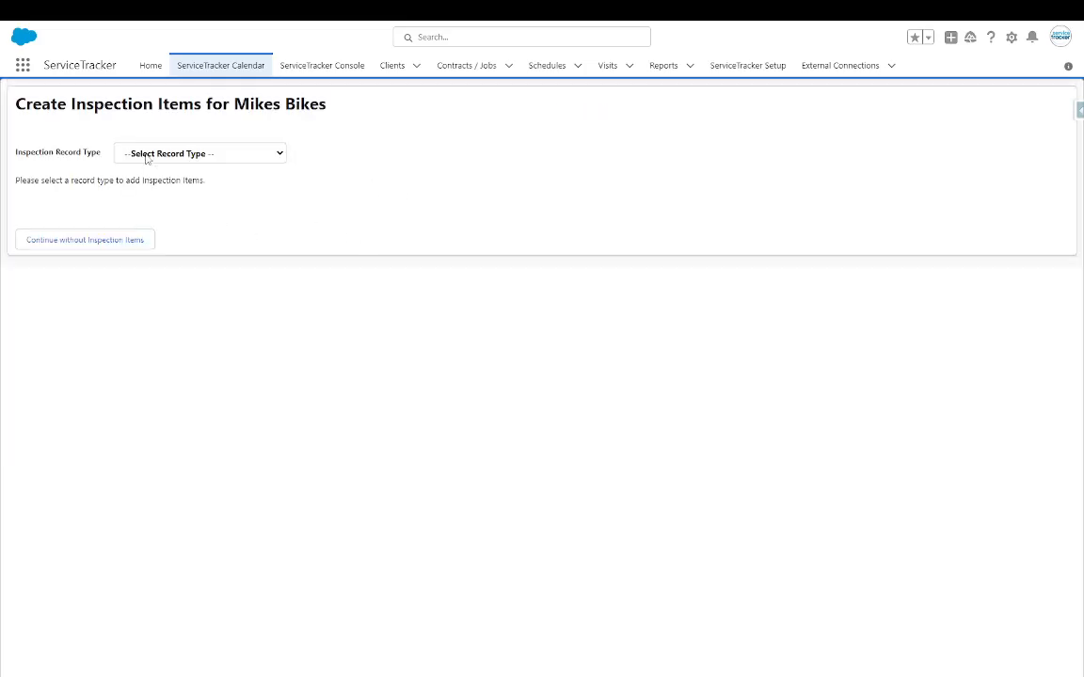
- Check the inspection record types, then continue without inspection items to open schedule S298346
left_click(188, 157)
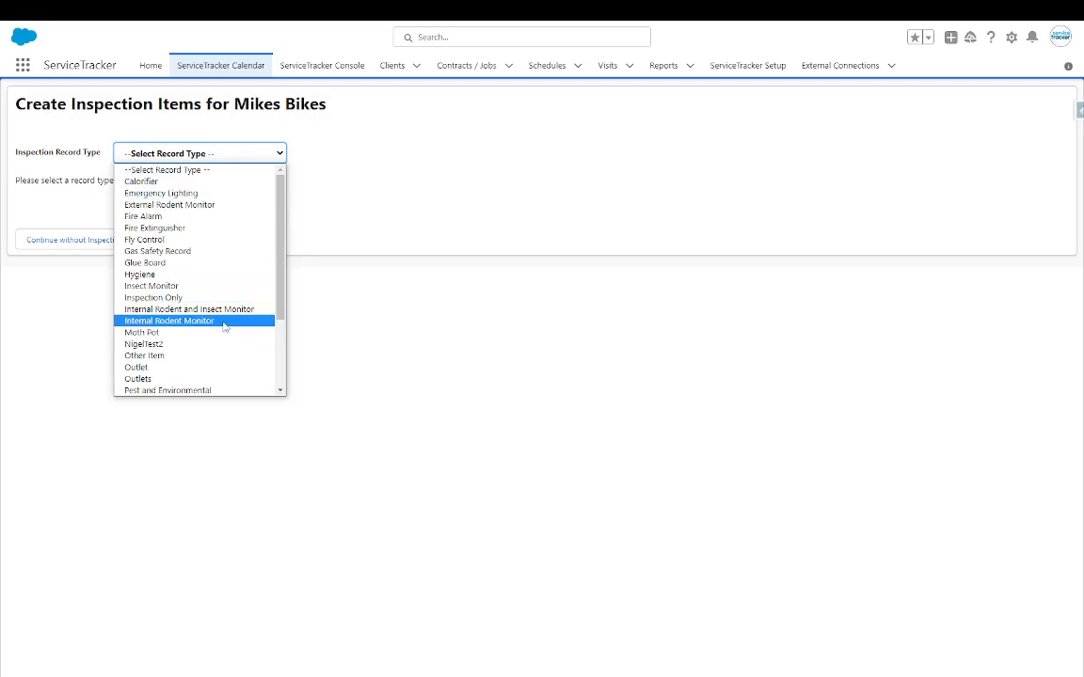
left_click(444, 205)
left_click(92, 243)
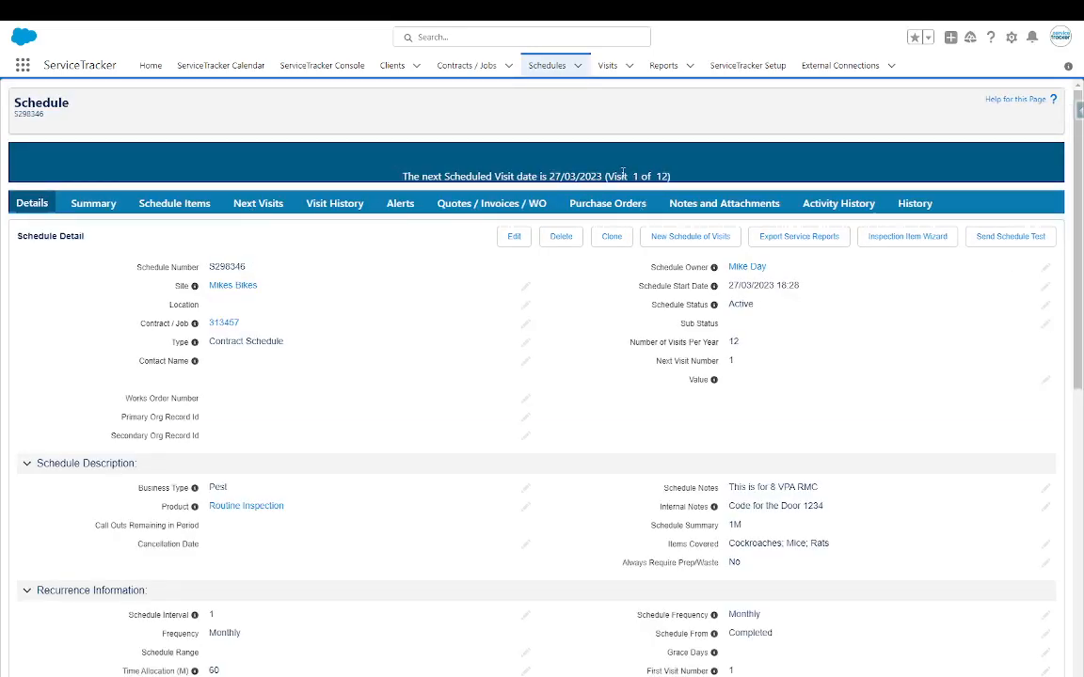
- Show Next Visits for S298346 and highlight visit V1628506's week 13 and Open state
left_click(271, 209)
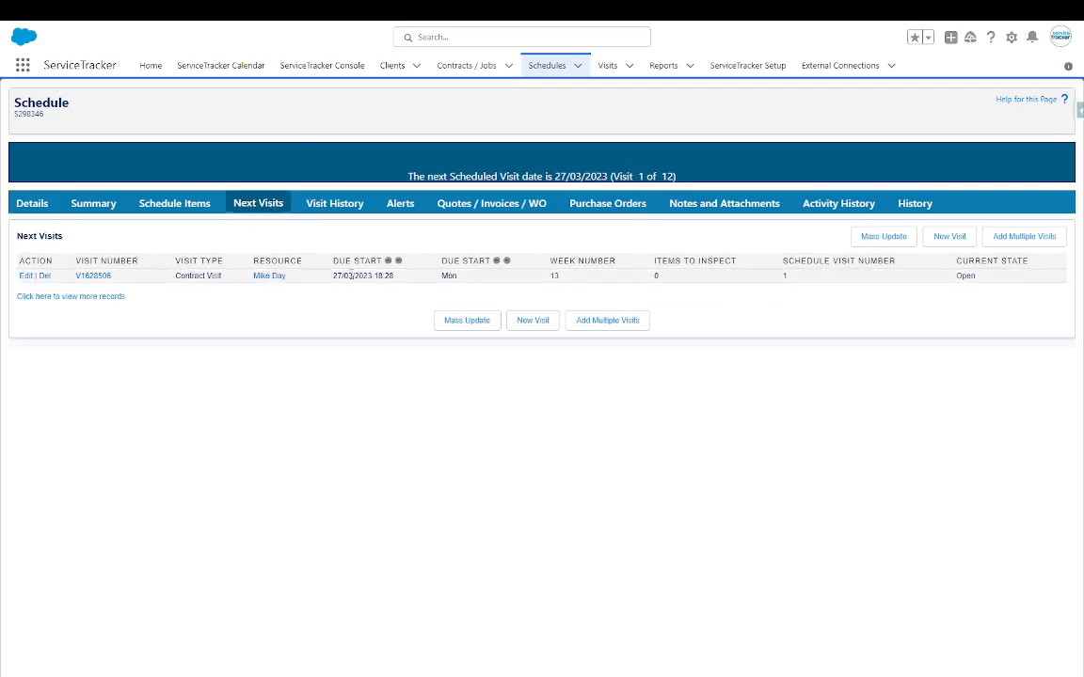
mouse_move(263, 279)
double_click(585, 281)
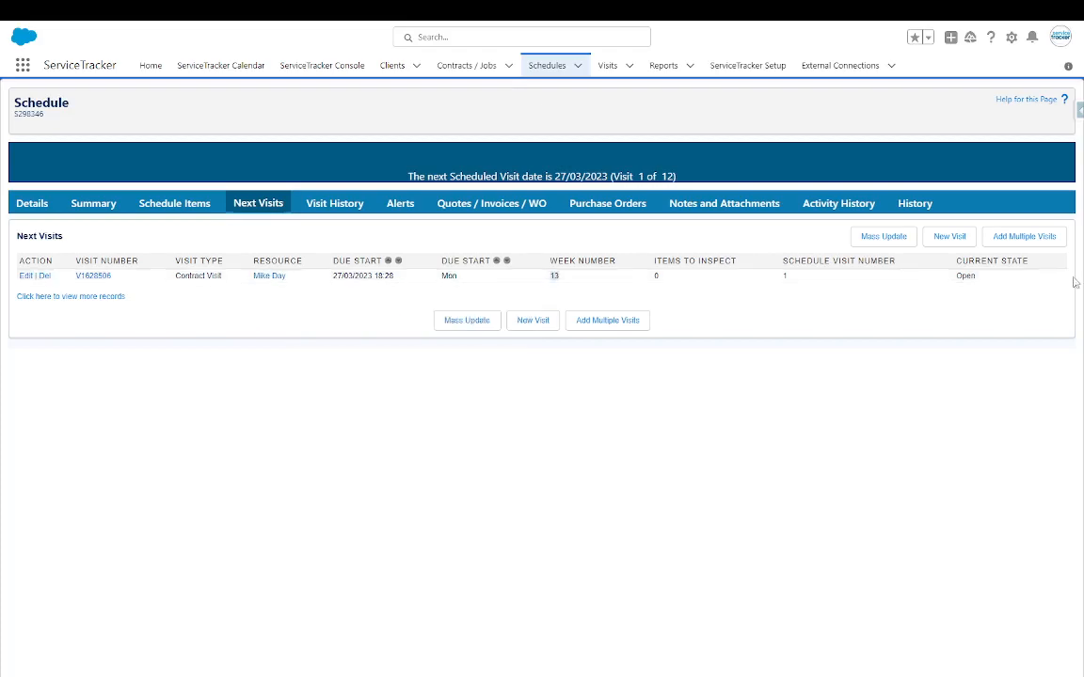
double_click(966, 276)
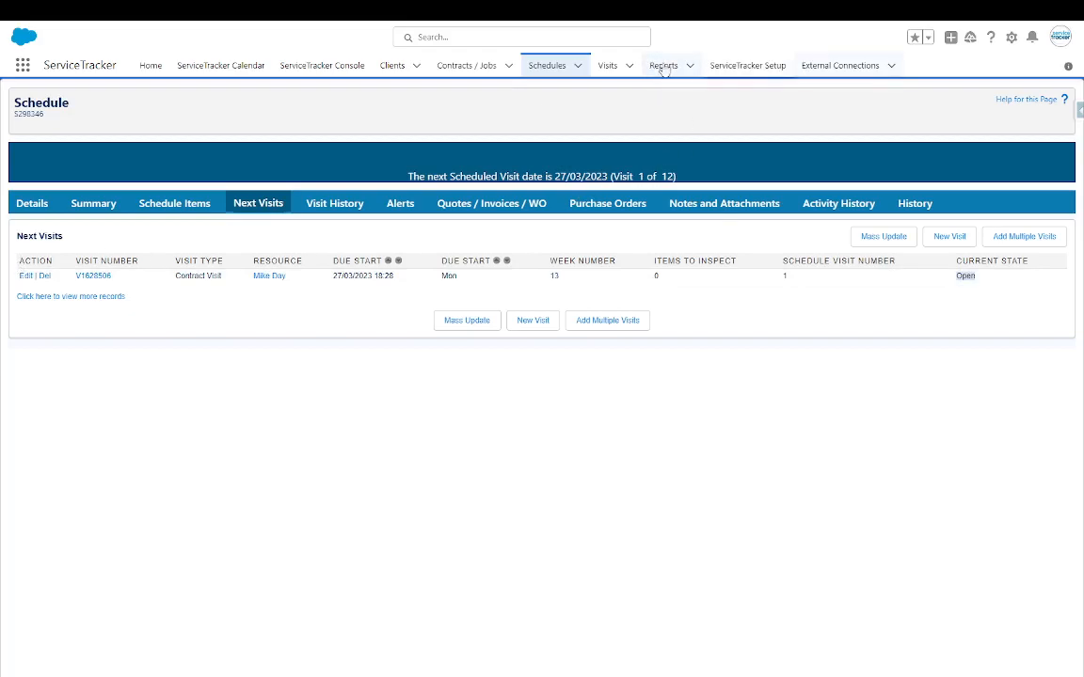
- Switch the Visits list view to Visits This Week and scroll through its entries
left_click(607, 66)
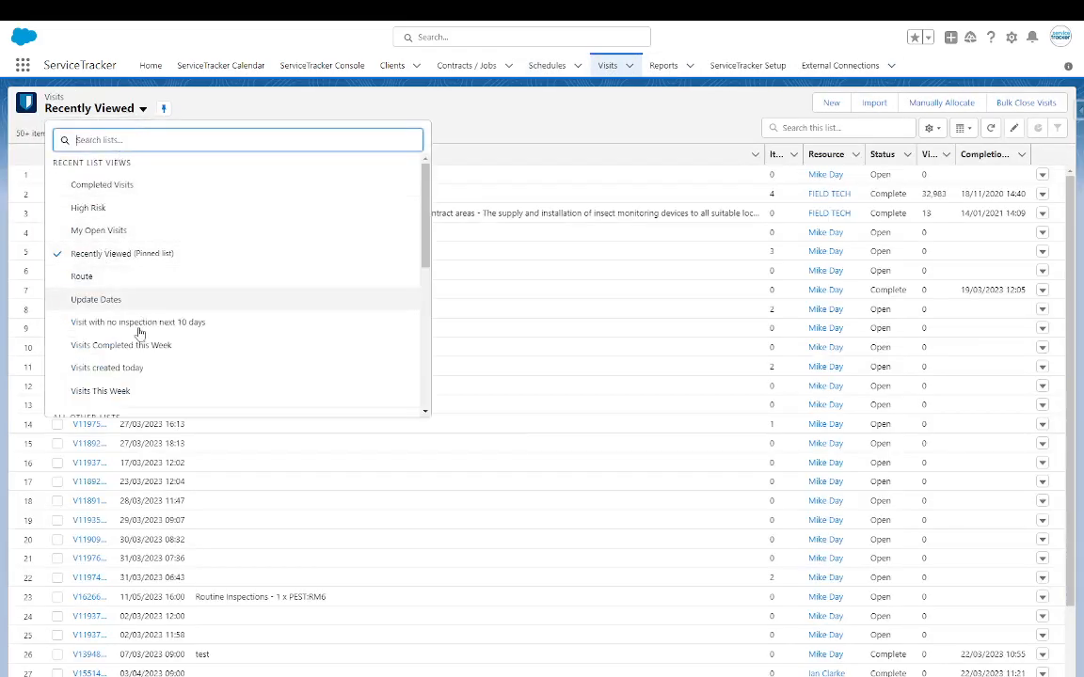
left_click(104, 391)
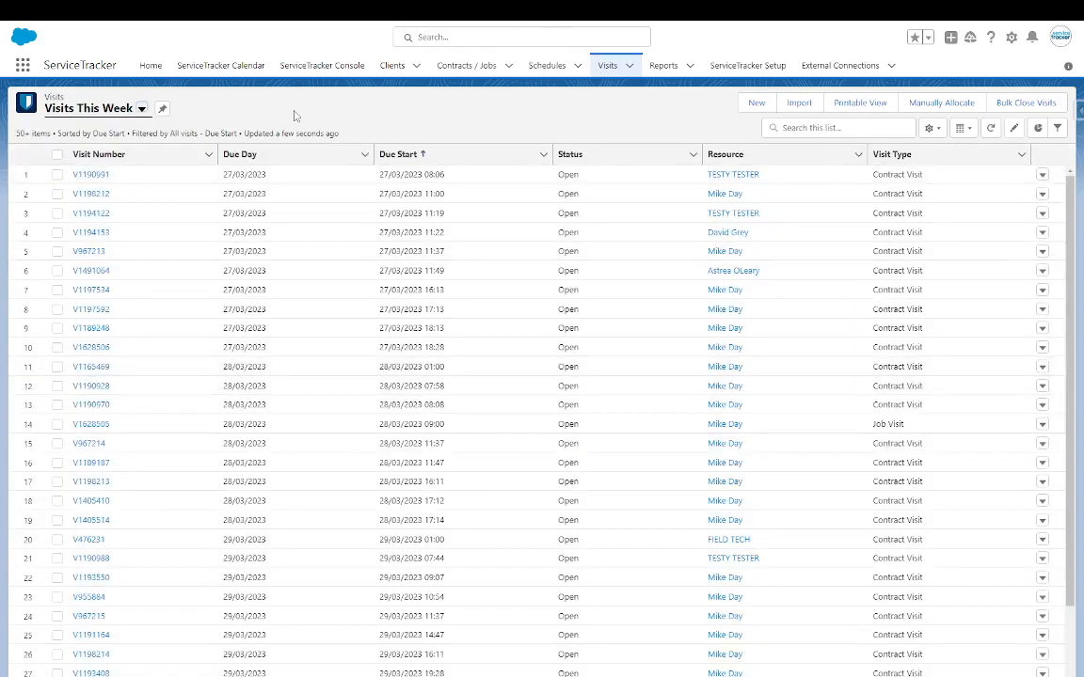
scroll(791, 499, "down", 5)
scroll(768, 512, "down", 3)
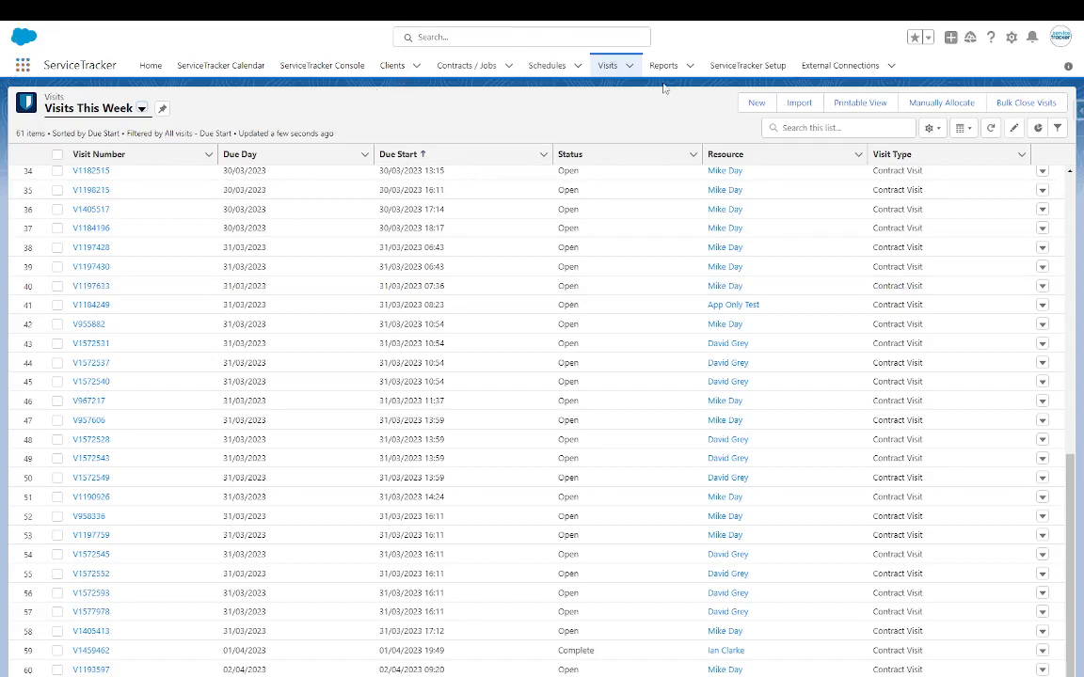
left_click(1060, 38)
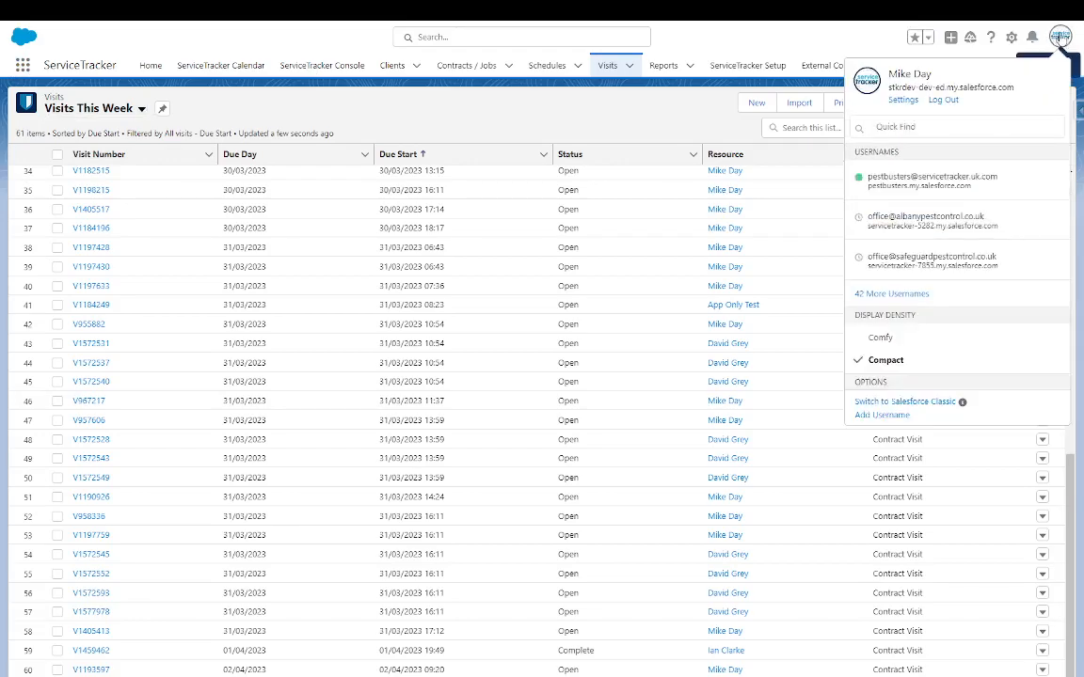
- Switch to Salesforce Classic and launch the Quick Create Wizard from the sidebar
left_click(899, 405)
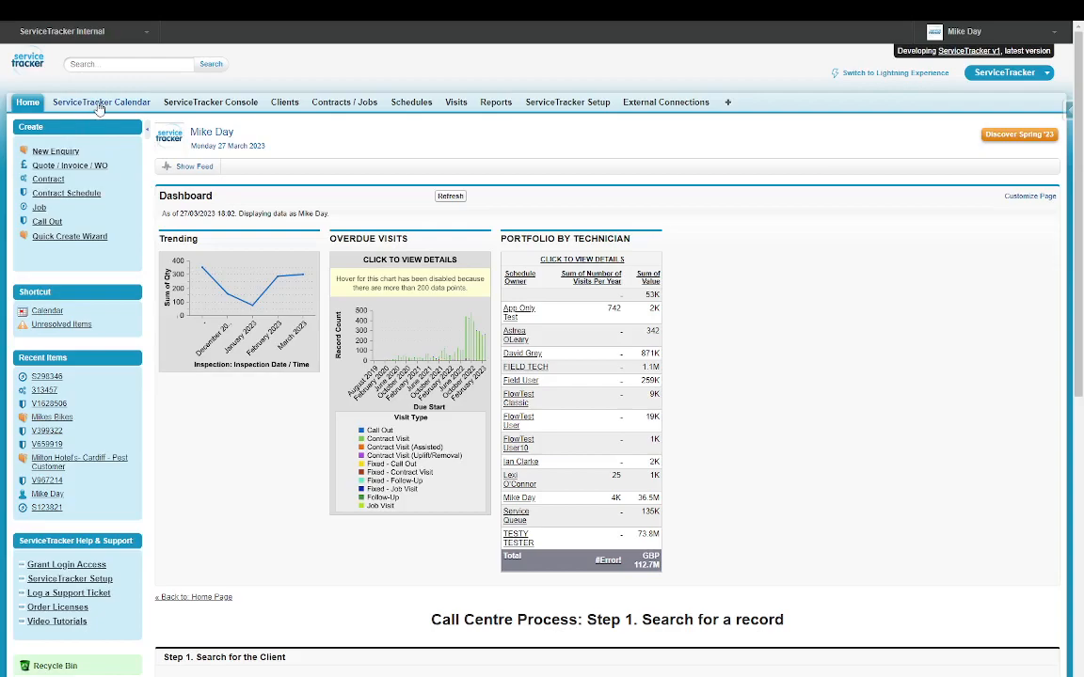
left_click(53, 240)
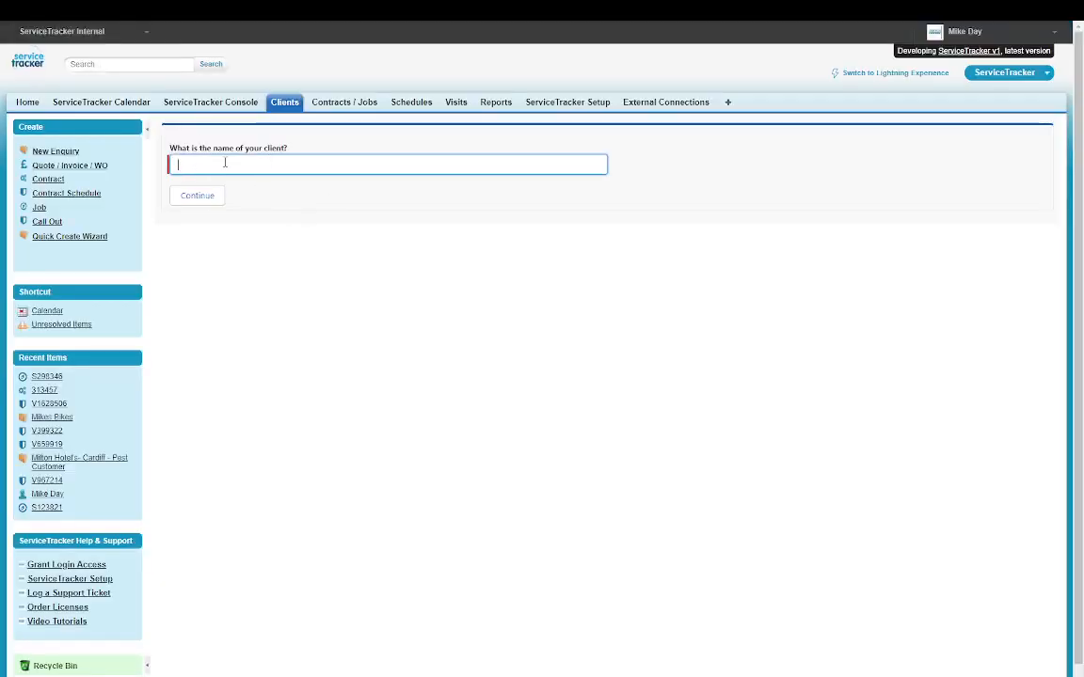
- Search for the client by name, then create and save a new client account without a contact
type("Mike")
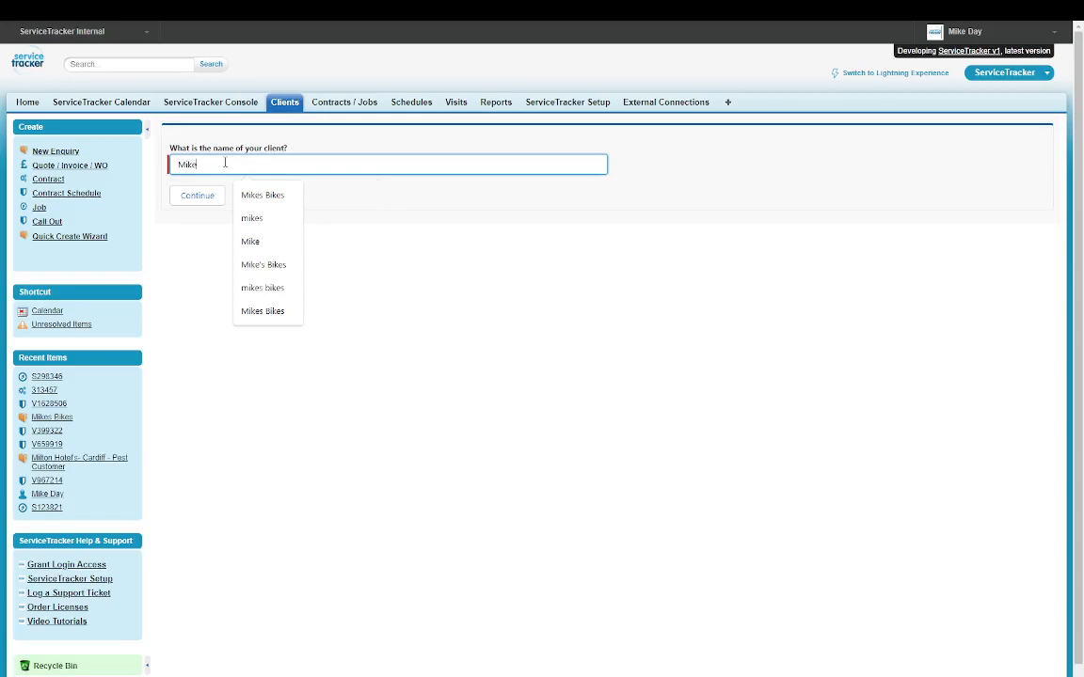
left_click(197, 194)
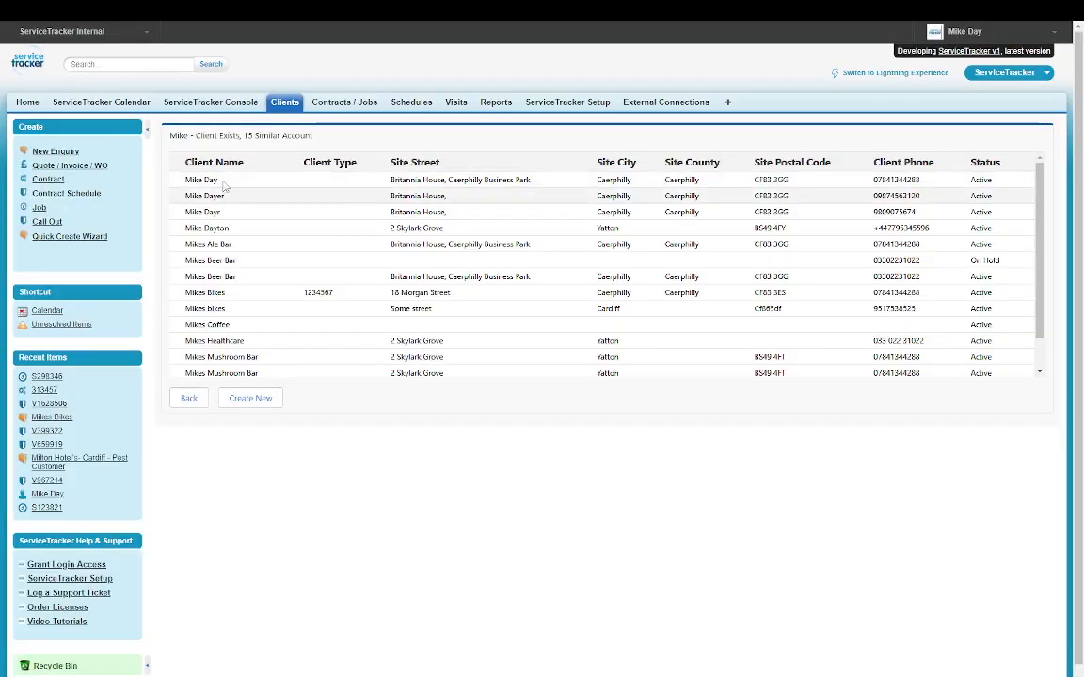
left_click(250, 398)
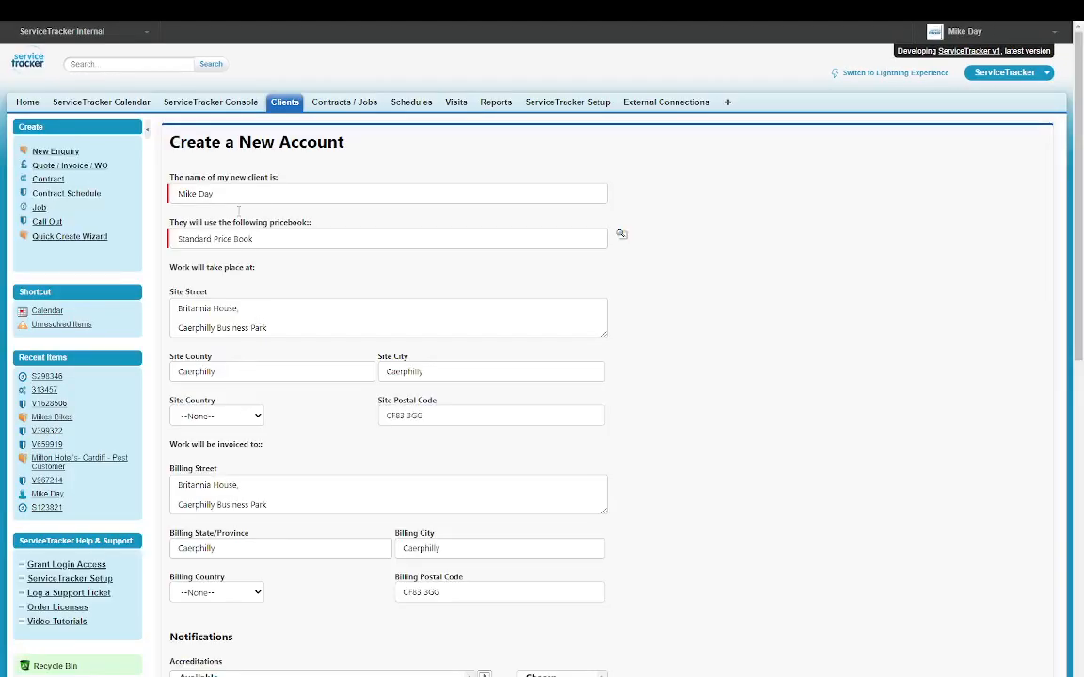
scroll(376, 508, "down", 10)
left_click(205, 625)
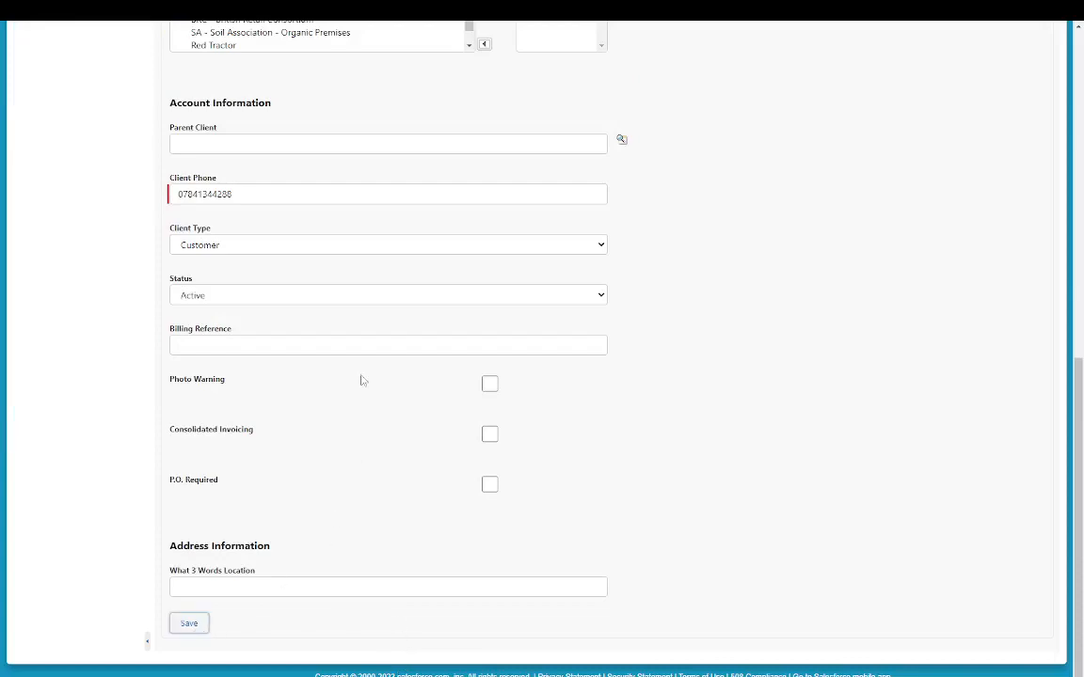
left_click(230, 219)
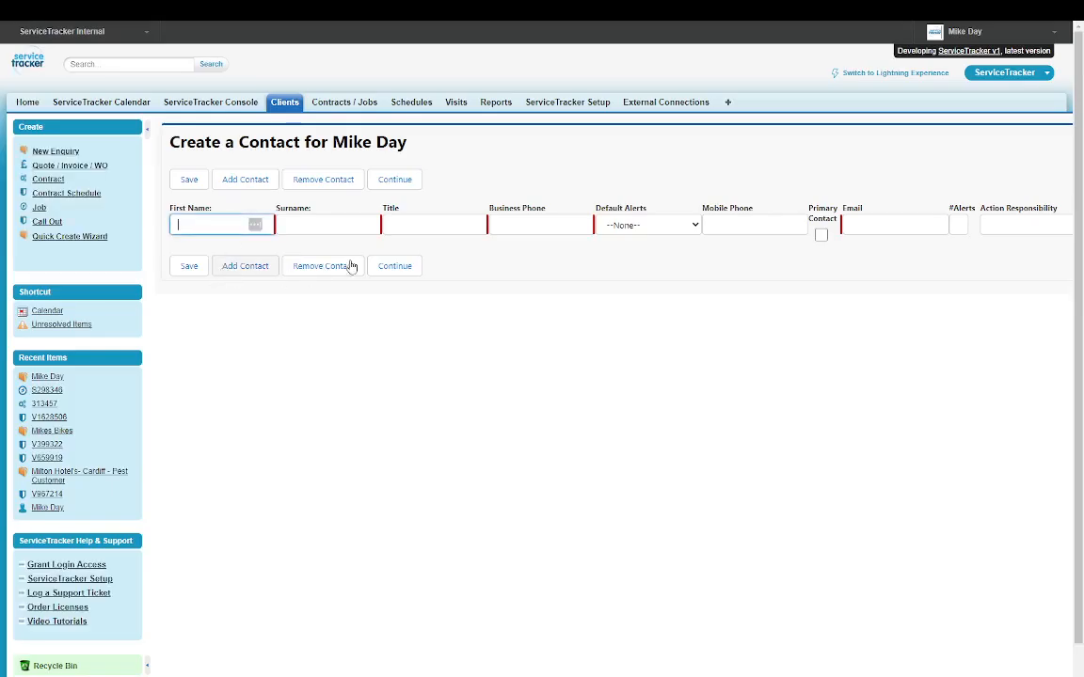
- Save a Service Contract for the client starting 27/03/2023
left_click(240, 197)
left_click(241, 223)
left_click(637, 323)
scroll(298, 627, "down", 3)
left_click(236, 657)
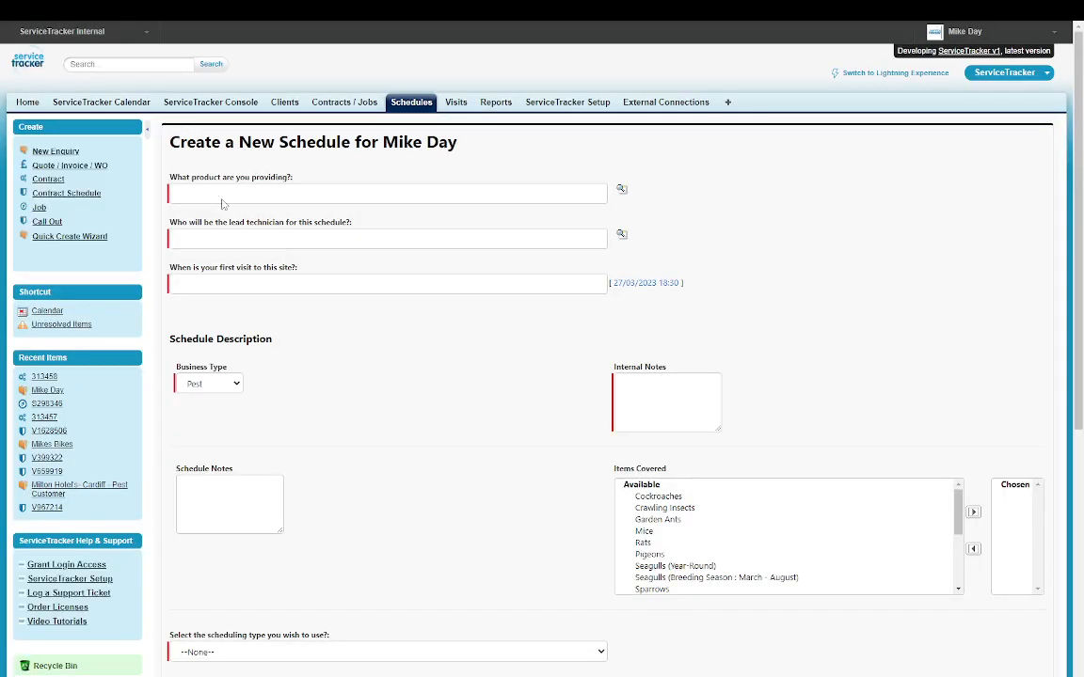
- Set product Routine, the lead technician, first visit 27/03/2023 18:30, and internal note Test
left_click(283, 191)
type("Routine")
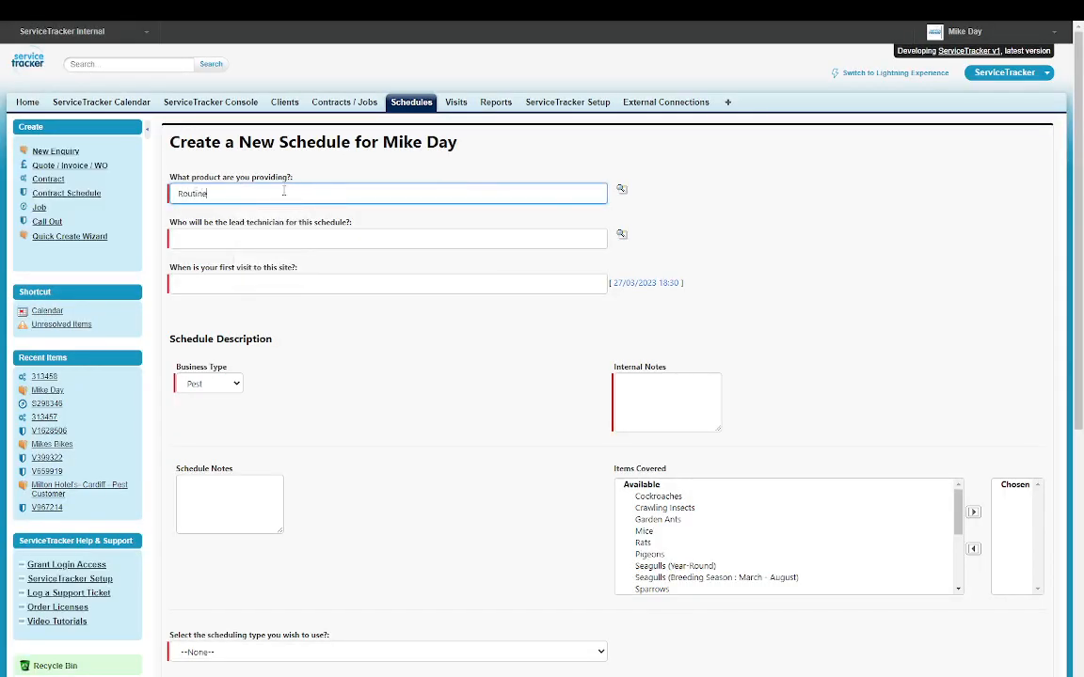
left_click(230, 237)
key("Tab")
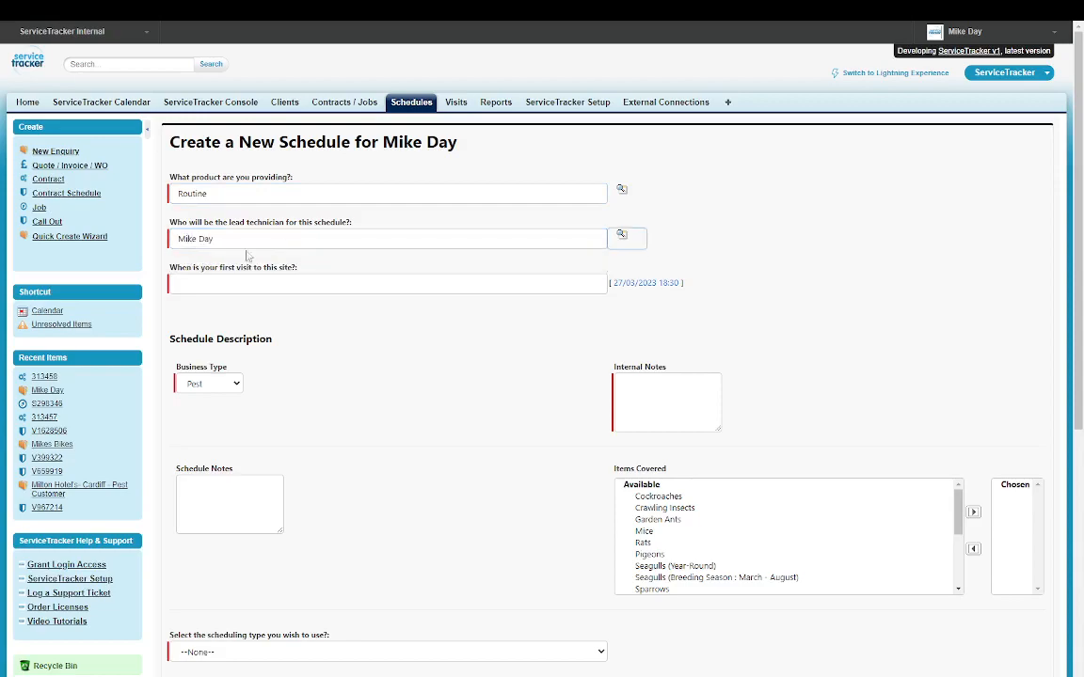
left_click(636, 284)
left_click(625, 380)
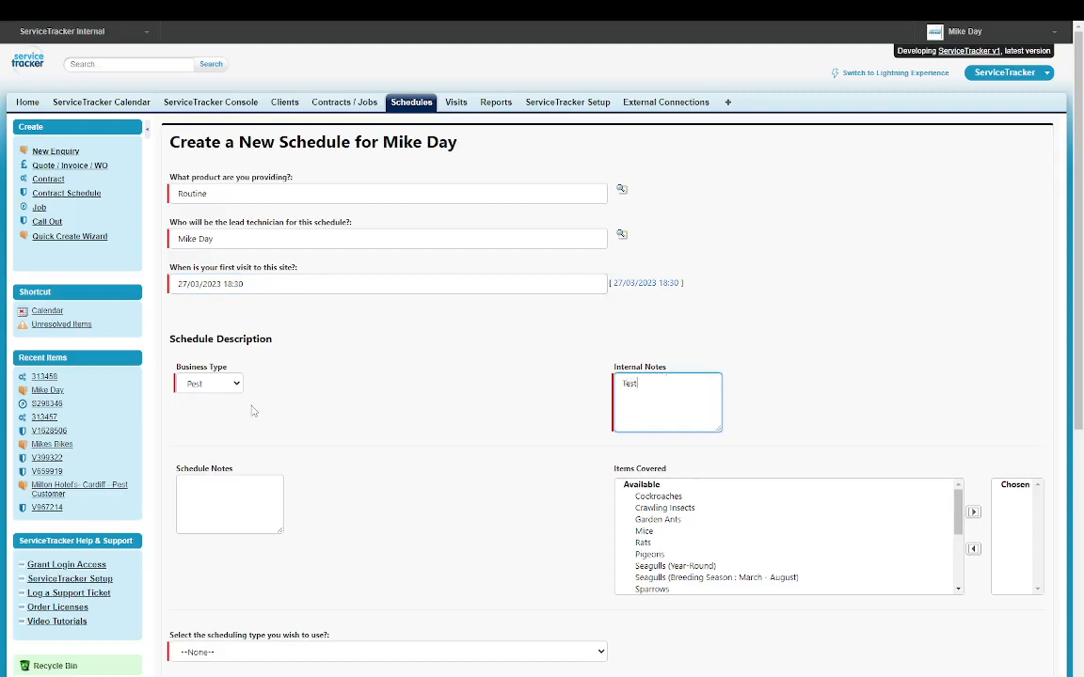
- Move Cockroaches, Mice and Rats into the covered pest items
scroll(256, 410, "down", 2)
left_click_drag(655, 403, 656, 416)
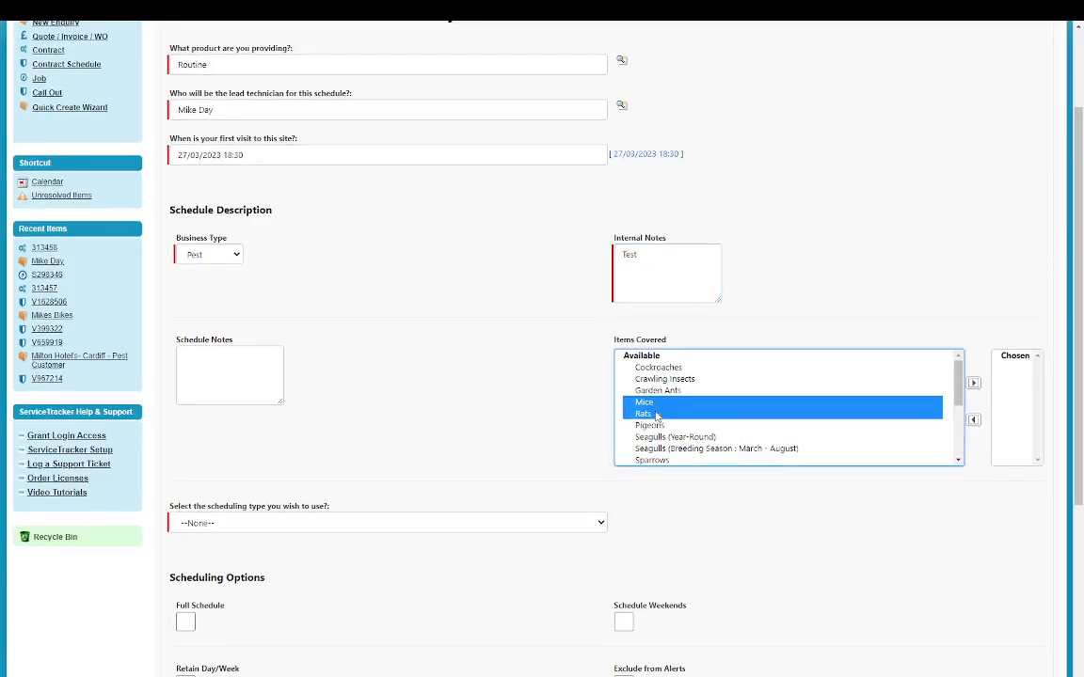
left_click(677, 368, "ctrl")
left_click(974, 382)
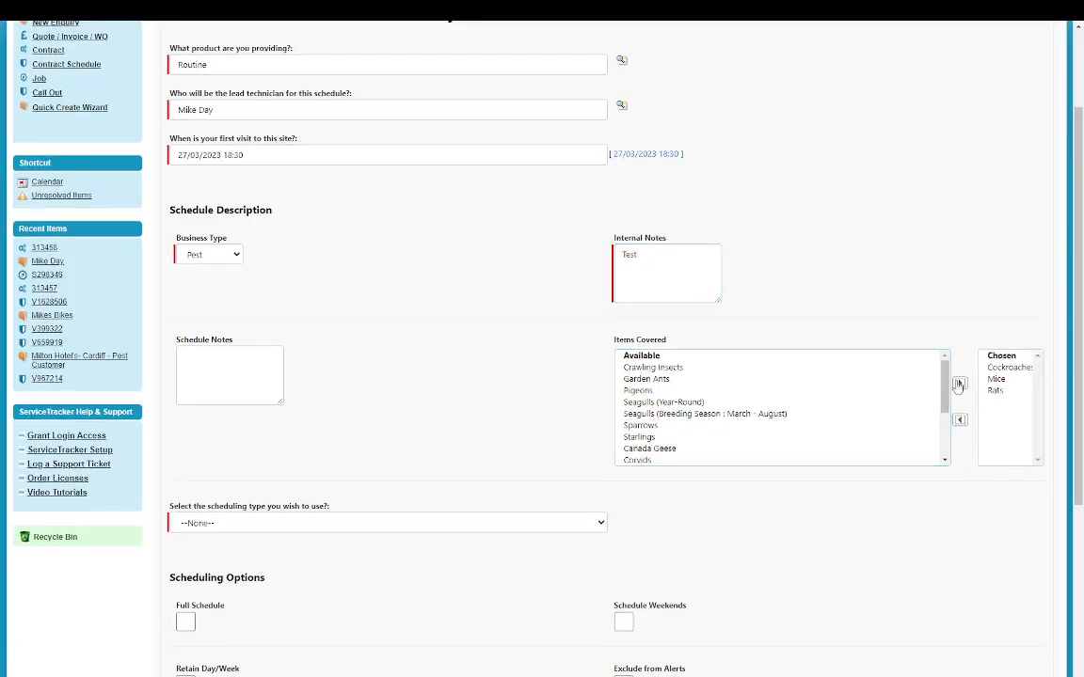
- Set the scheduling type to Monthly and save the schedule
scroll(291, 439, "down", 1)
scroll(290, 439, "down", 4)
left_click(221, 264)
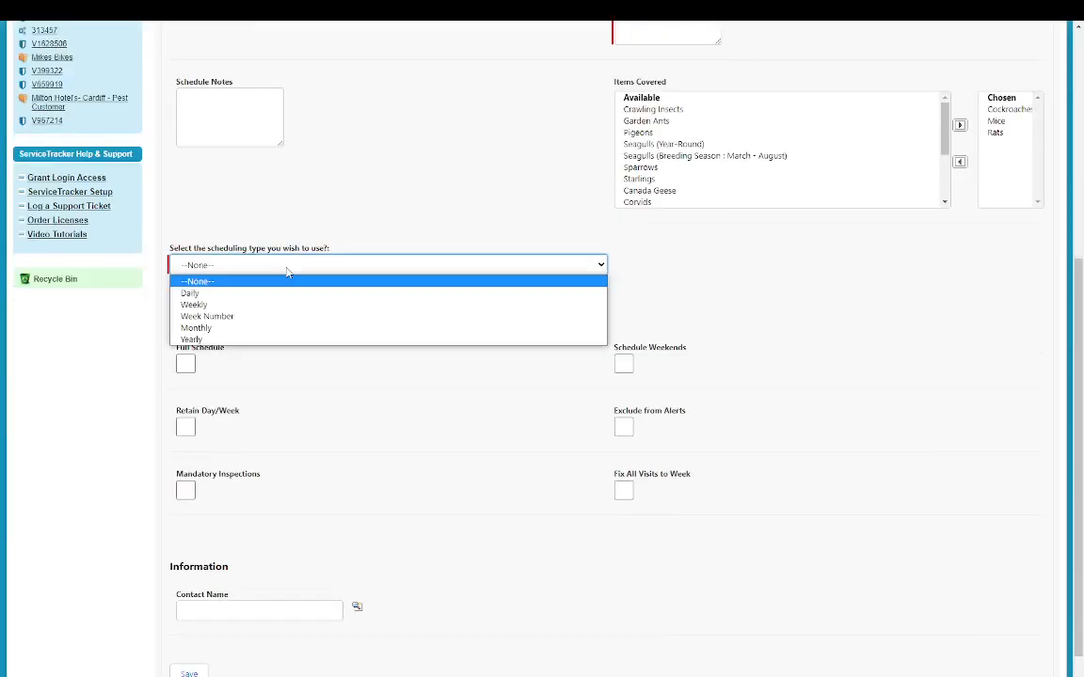
left_click(196, 328)
scroll(276, 406, "down", 1)
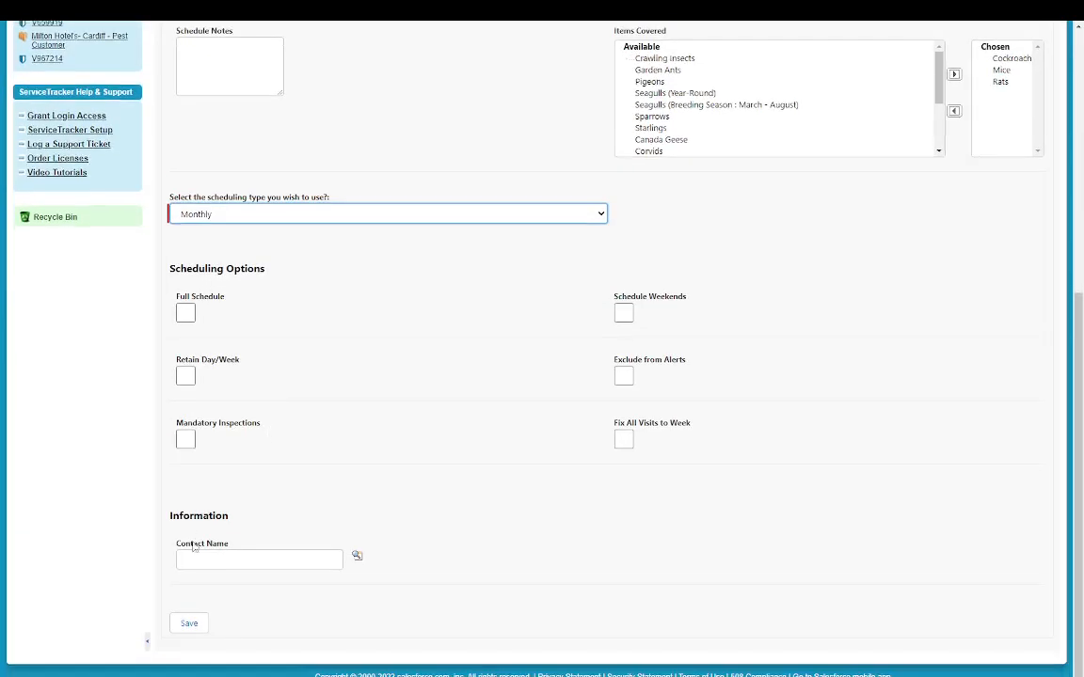
left_click(194, 626)
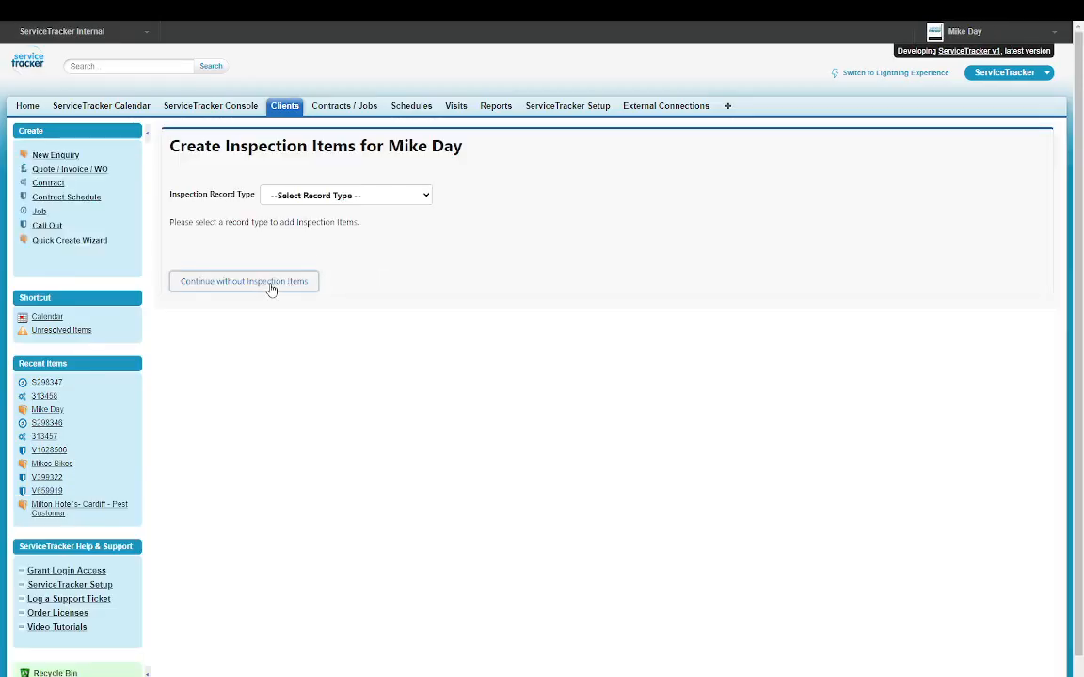
- Finish schedule S298347 without inspection items, switch to Lightning and back, then open the app list
left_click(271, 283)
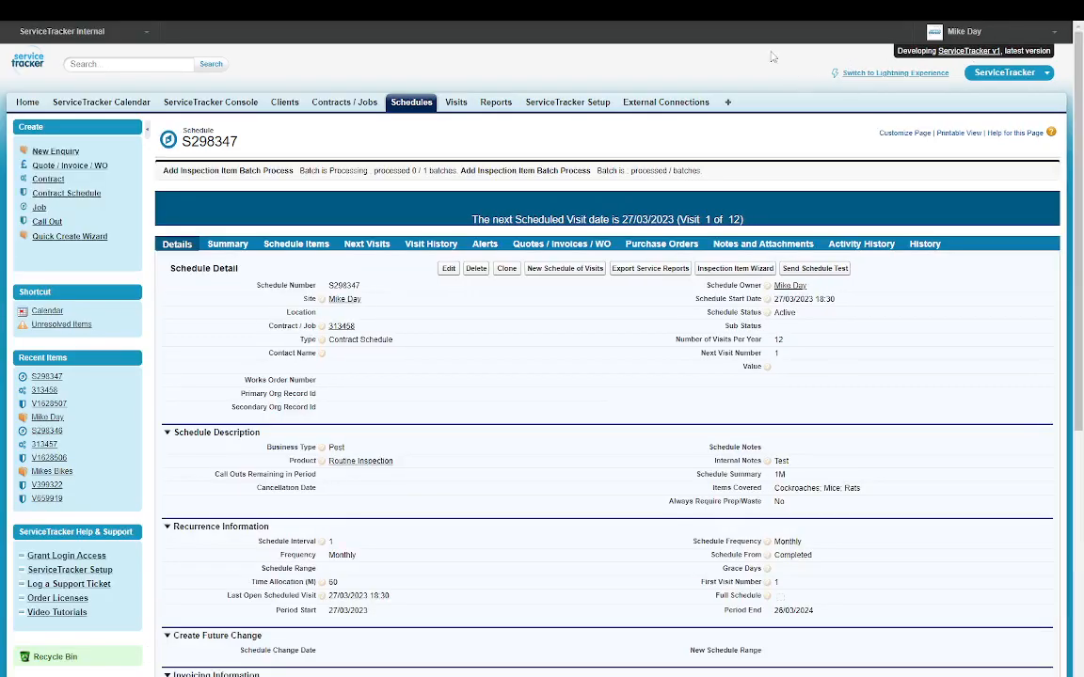
left_click(844, 73)
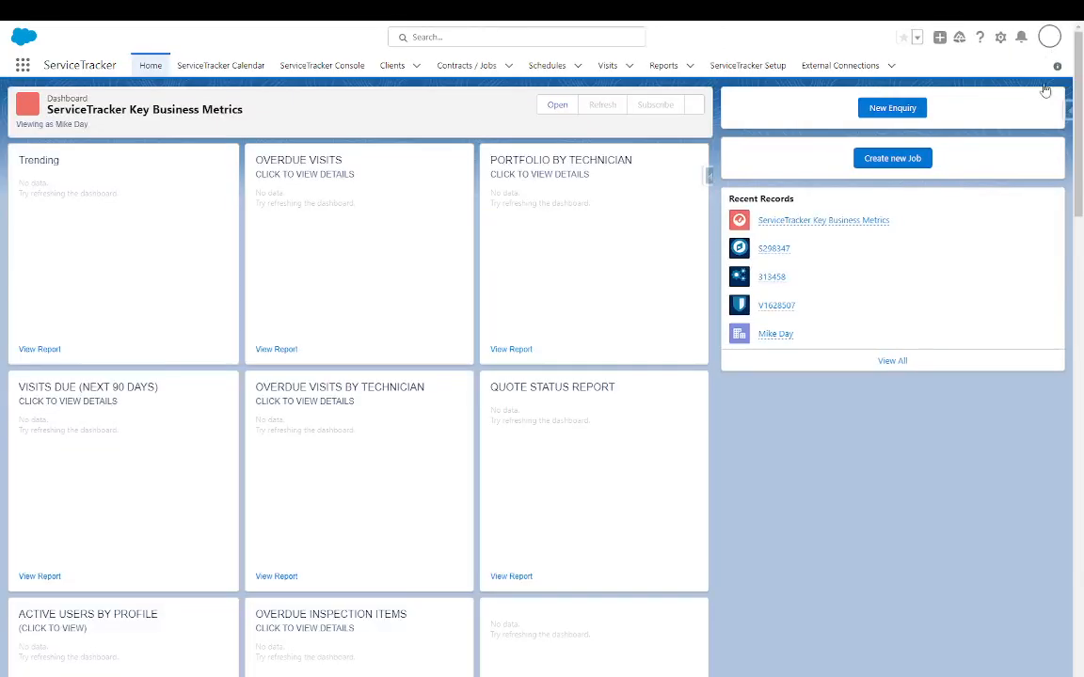
left_click(1049, 36)
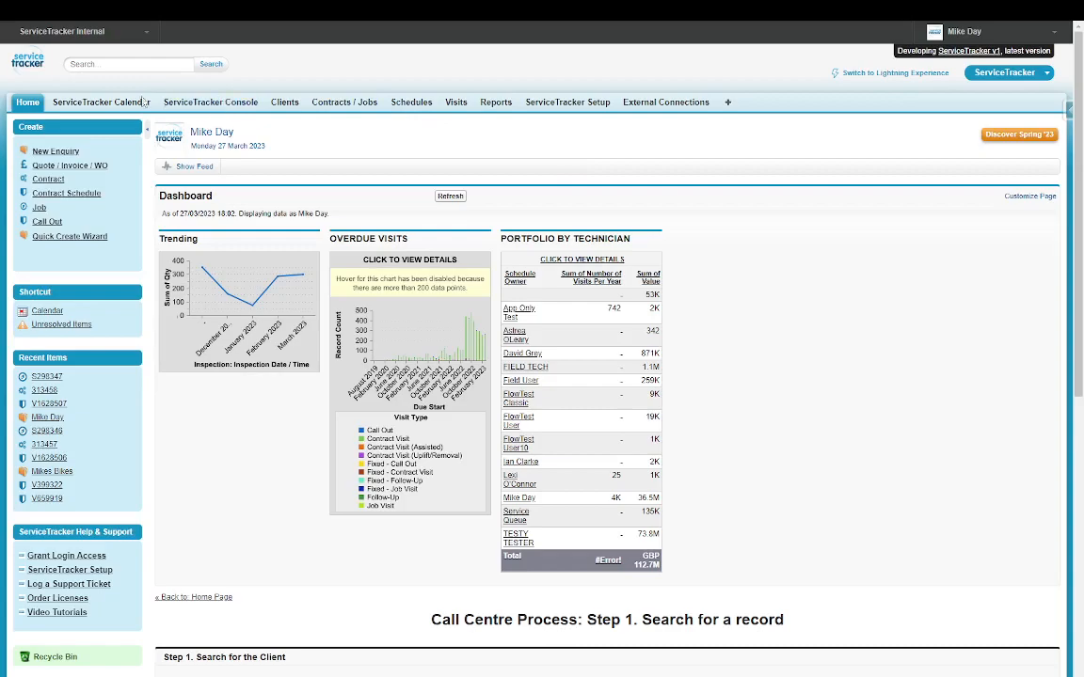
left_click(106, 47)
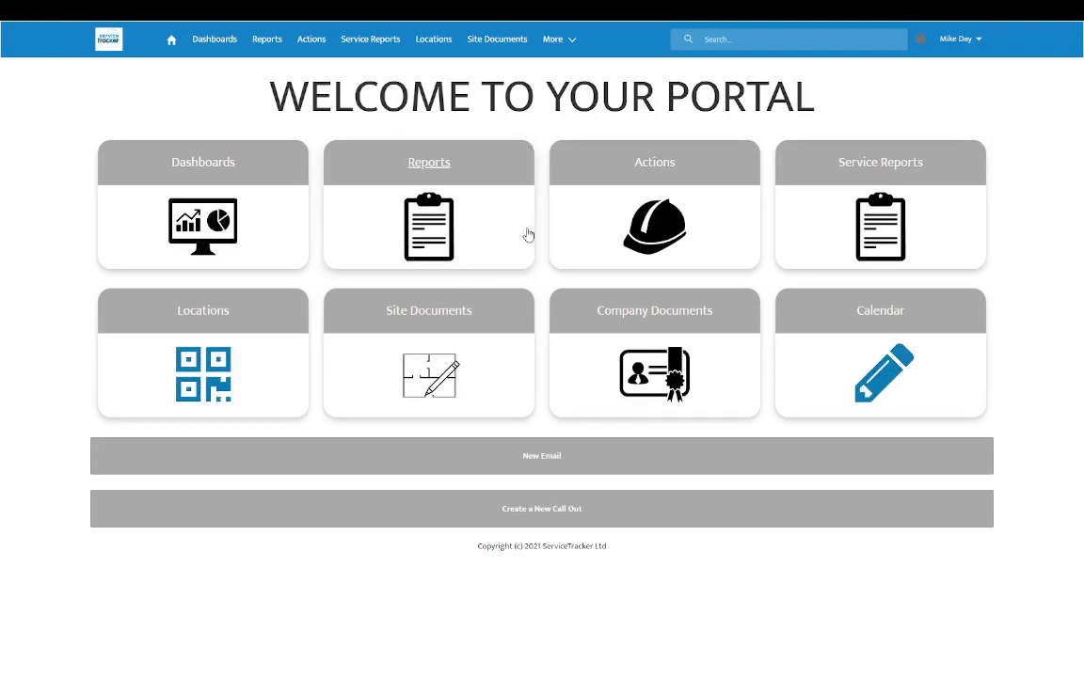
- Browse the portal's Reports, Site Documents, Company Documents and Service Reports pages, then search completed visits
left_click(424, 164)
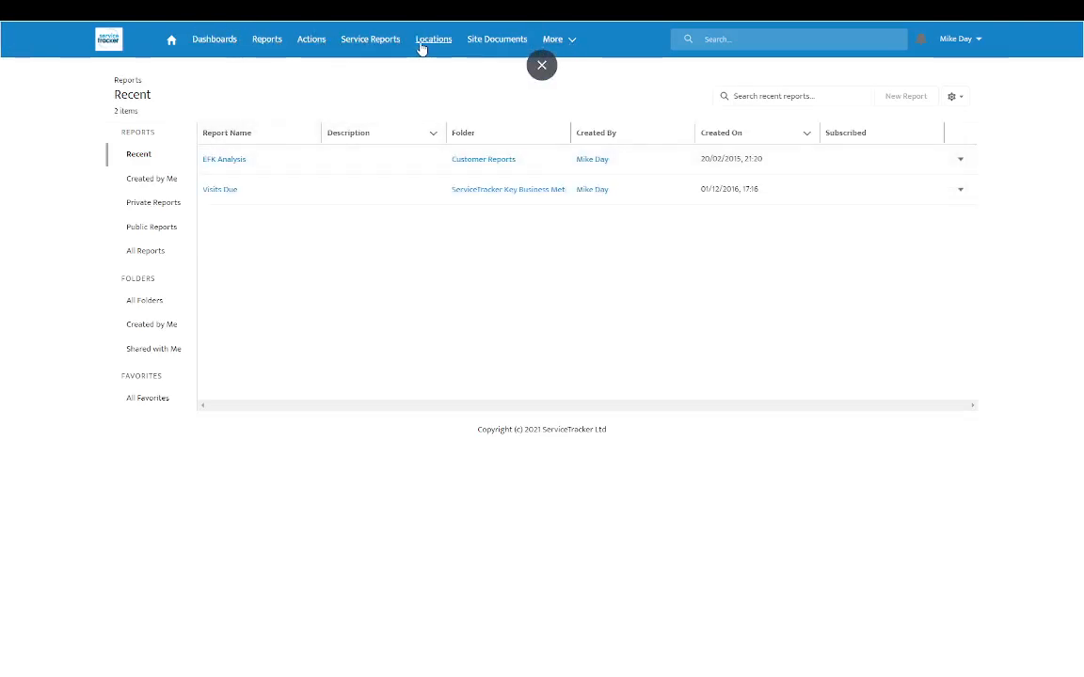
left_click(493, 43)
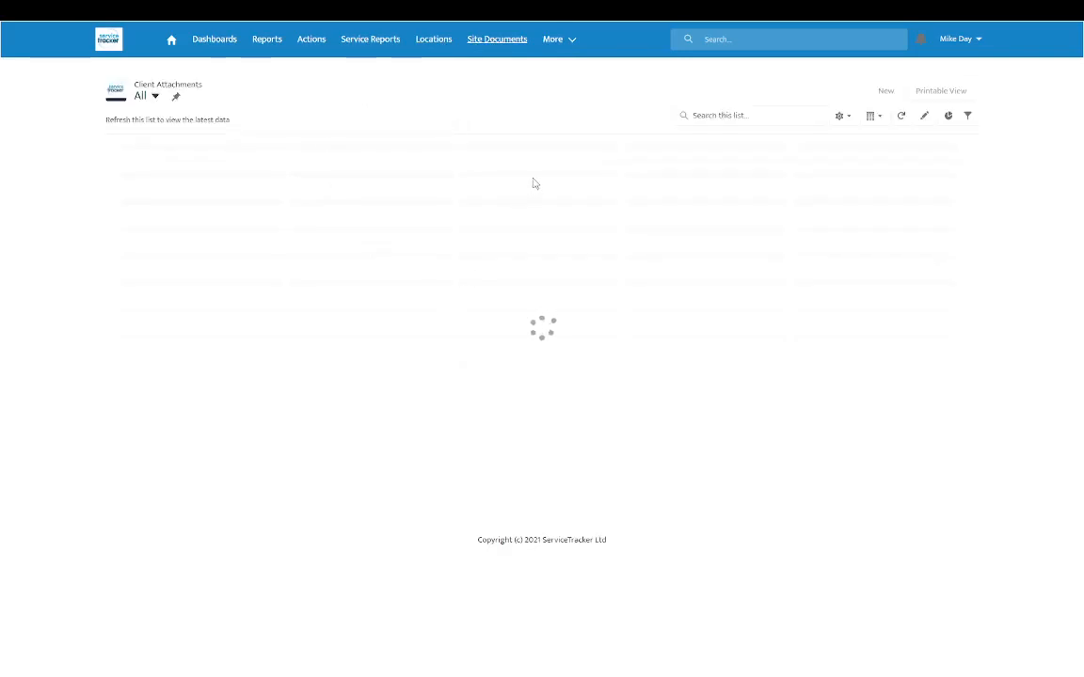
left_click(557, 39)
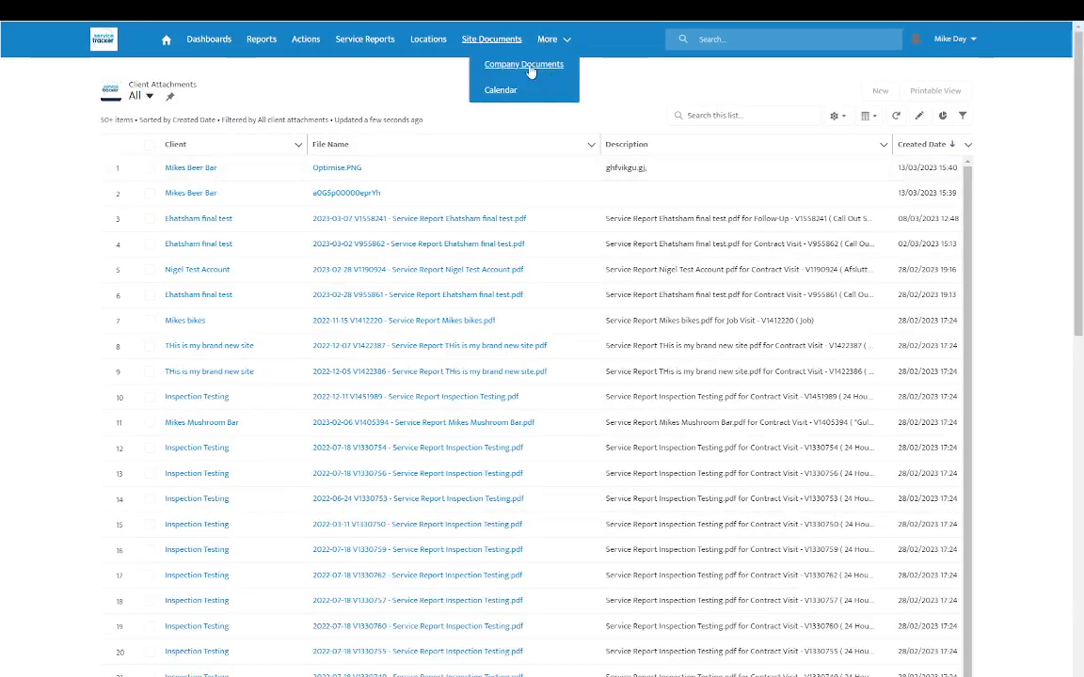
left_click(523, 64)
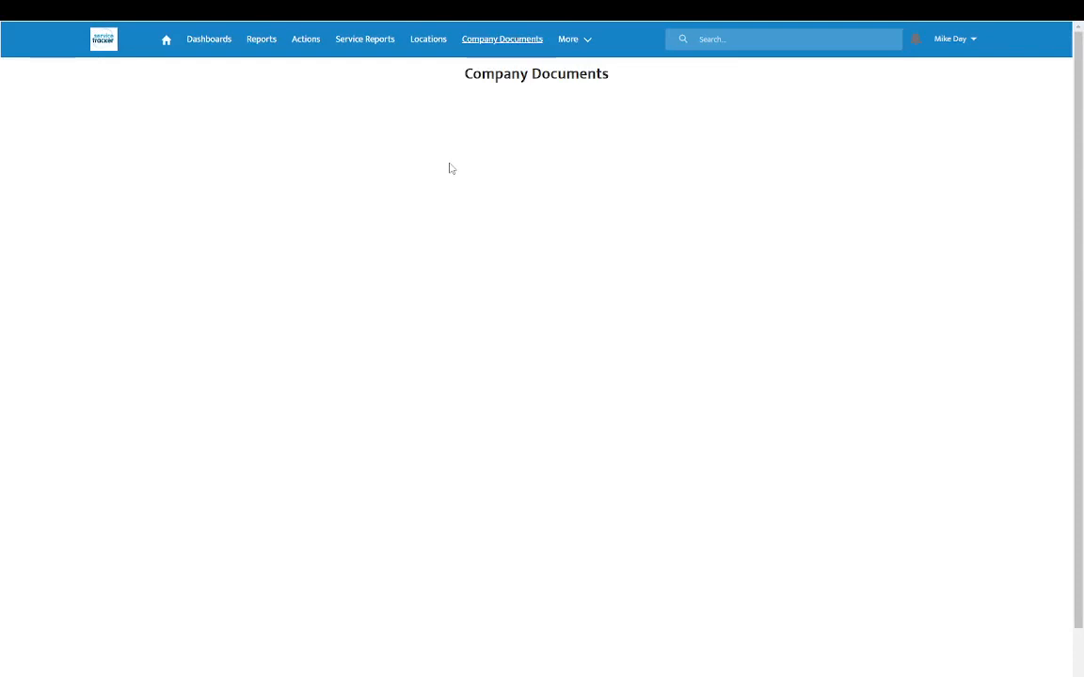
left_click(385, 43)
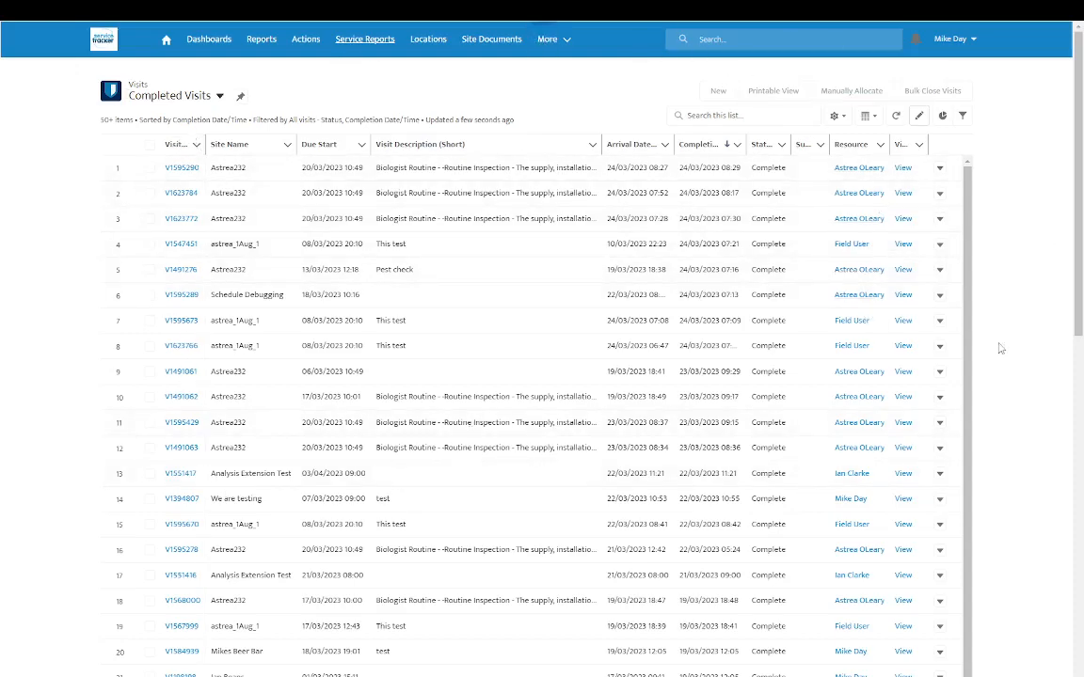
left_click(677, 114)
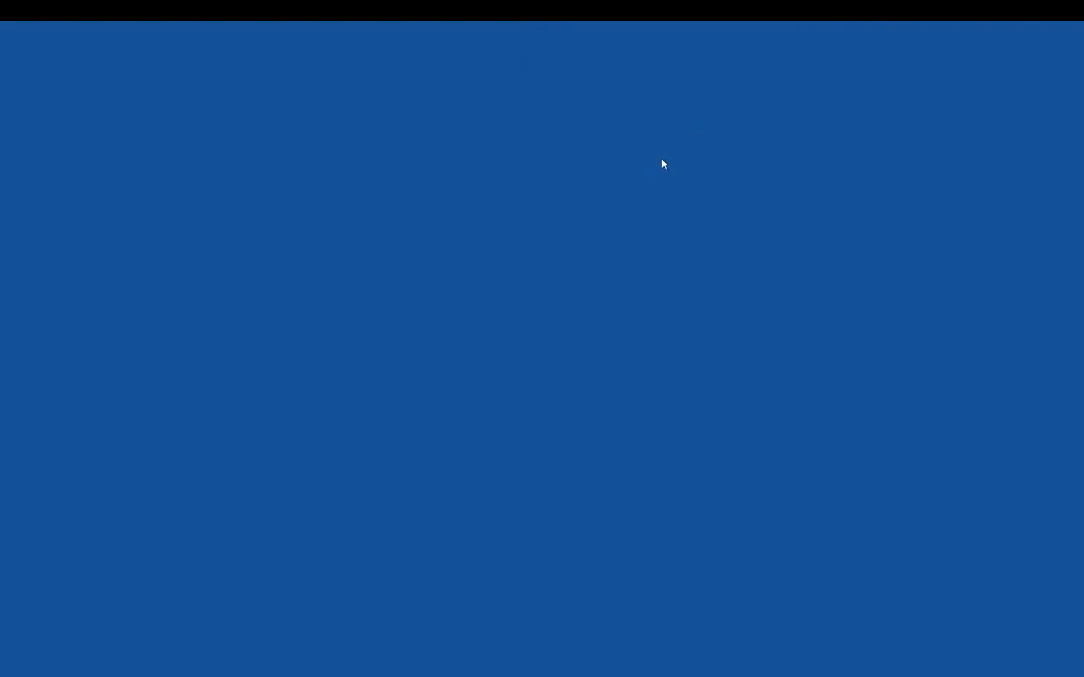
- Exit full screen, switch to the Visits browser tab, and go back a page
key("F11")
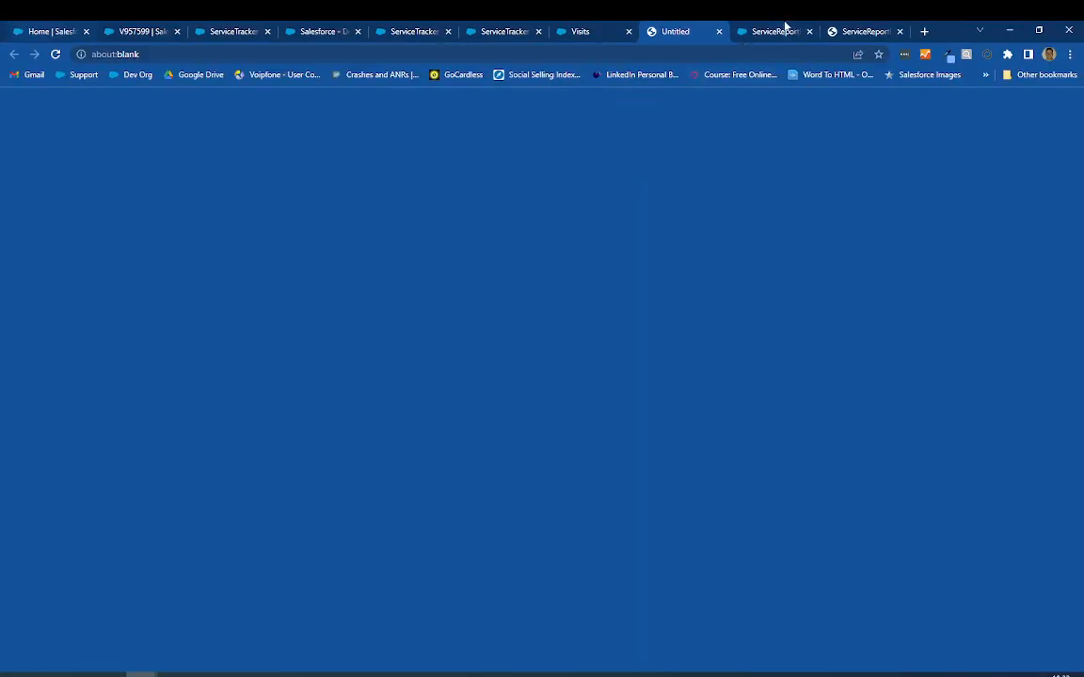
left_click(580, 31)
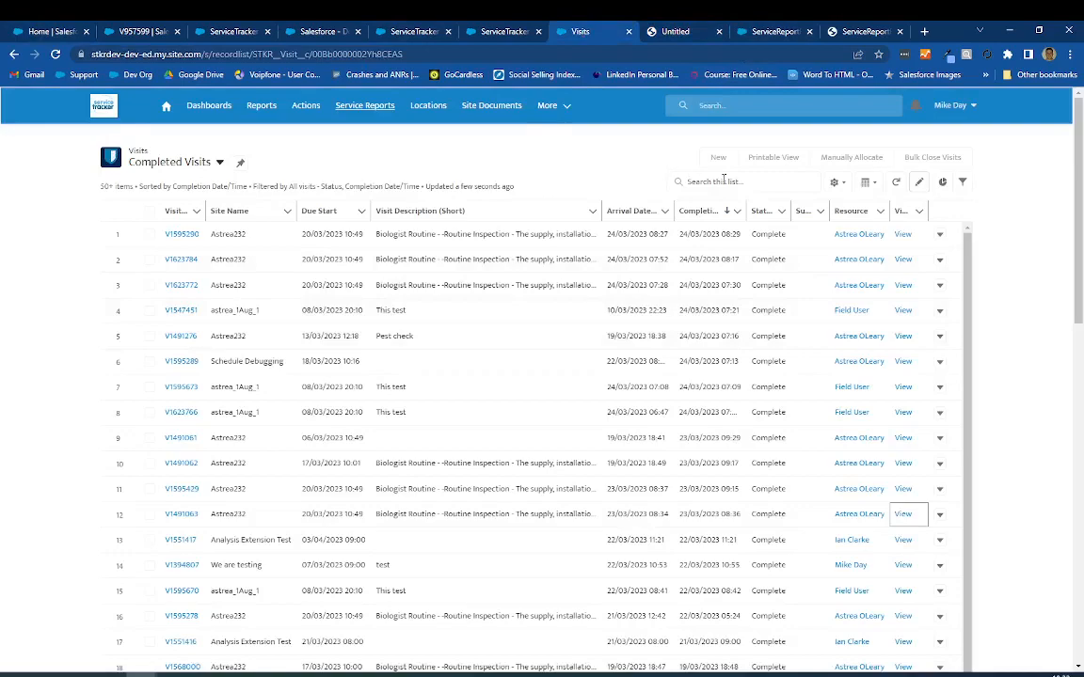
left_click(14, 53)
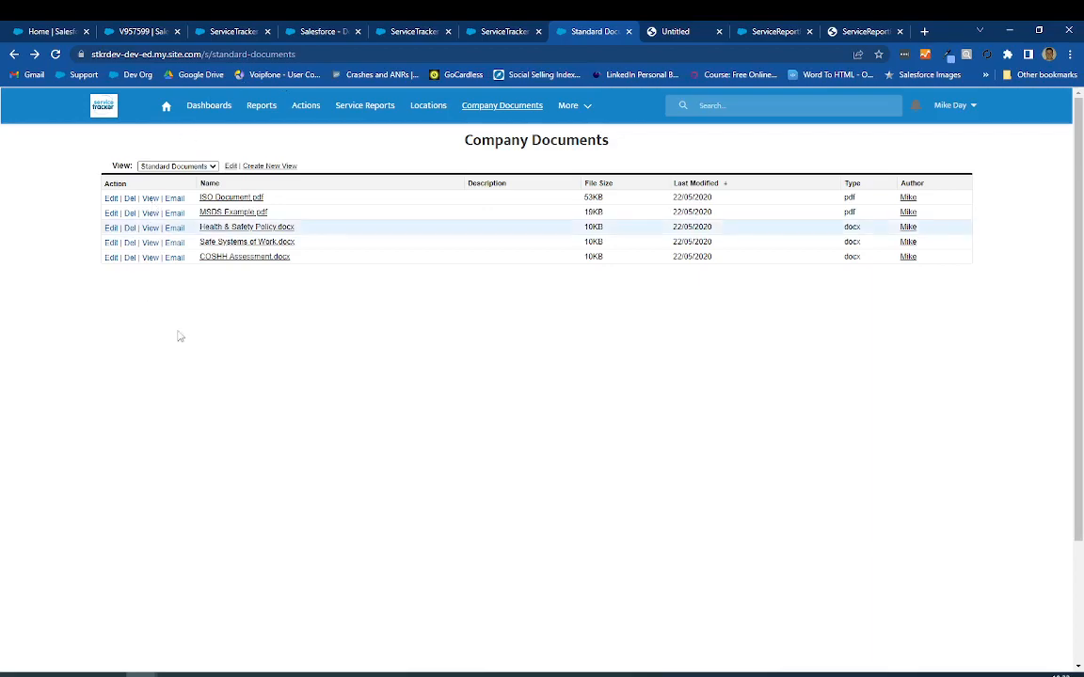
- Switch to the ServiceTracker Calendar tab and view each technician's visits for Mar 27–Apr 9, 2023 from the top
left_click(501, 32)
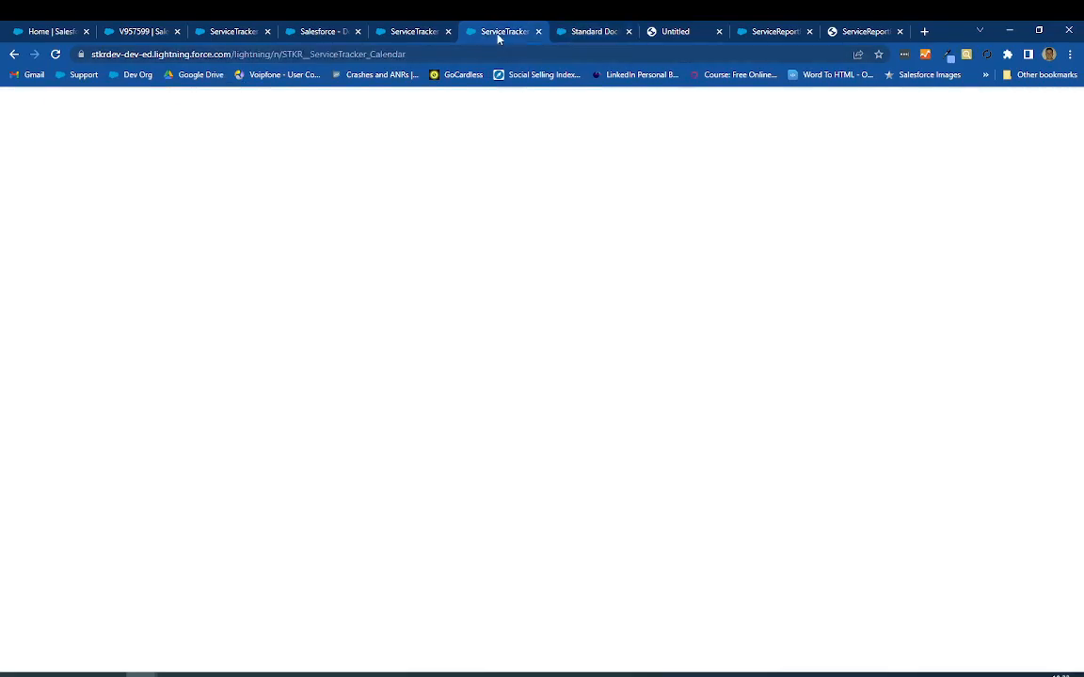
mouse_move(263, 239)
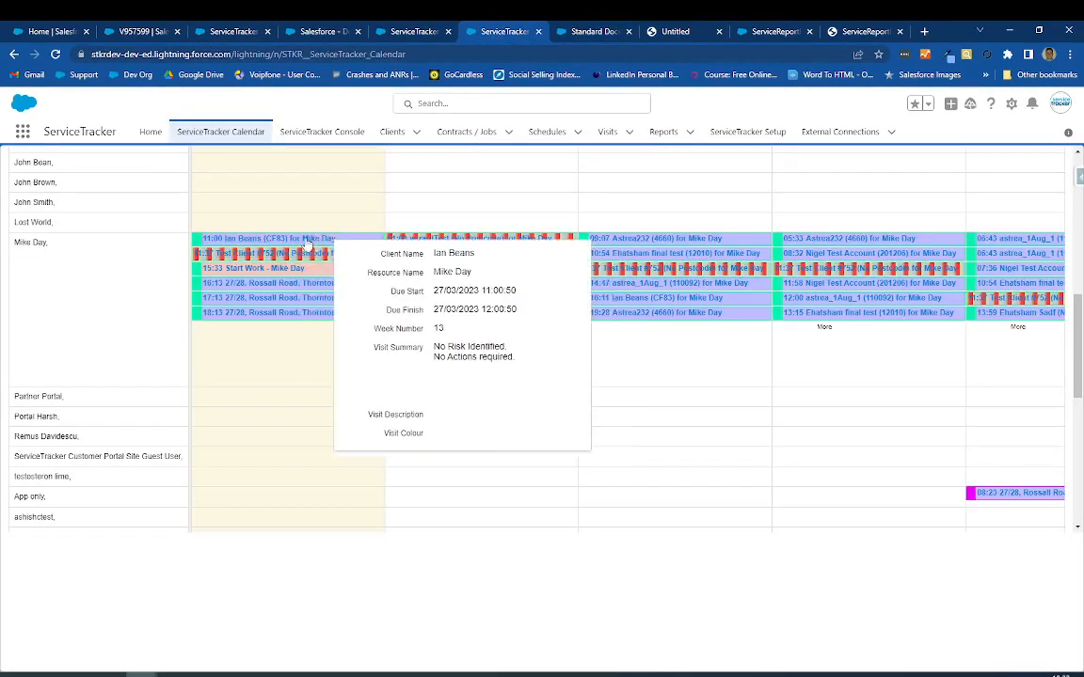
scroll(951, 254, "up", 10)
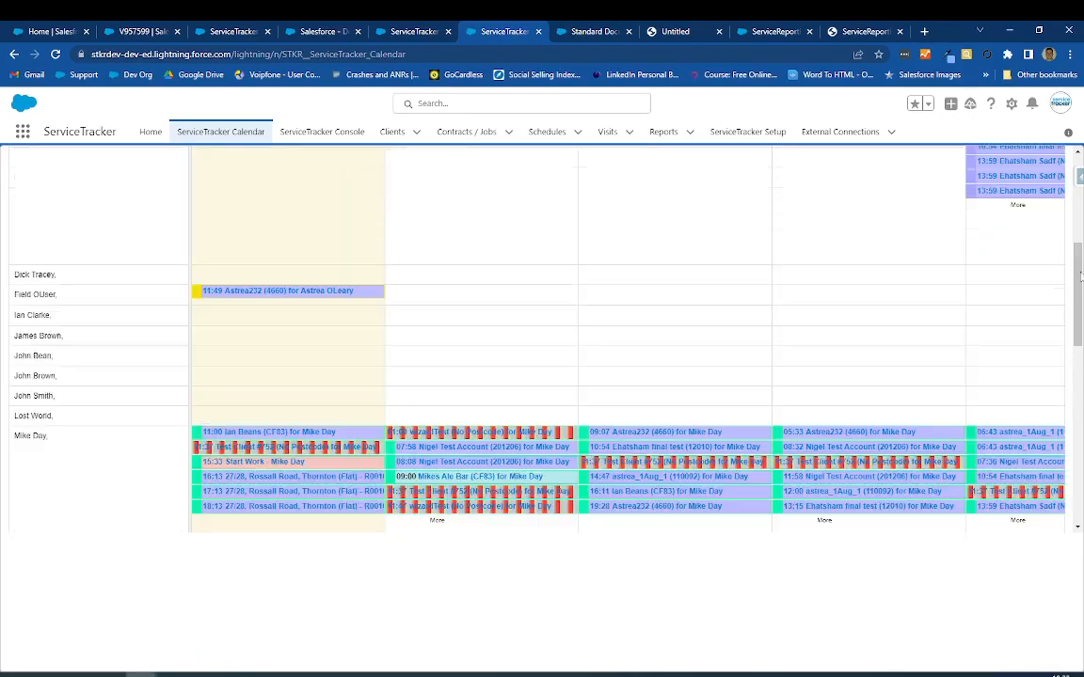